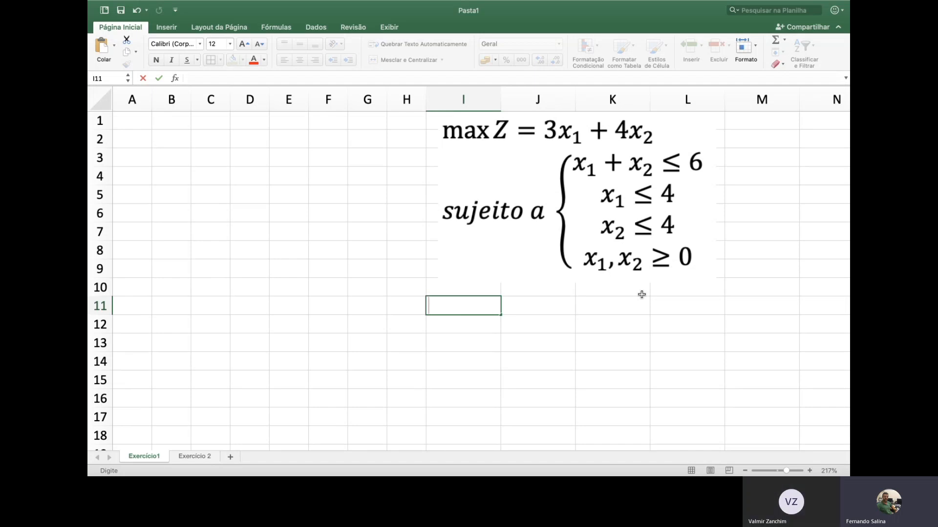
# - Enter the rearranged objective function "Z - 3X1 - 4X2 = 0" in cell I11
pyautogui.write('Z - ')
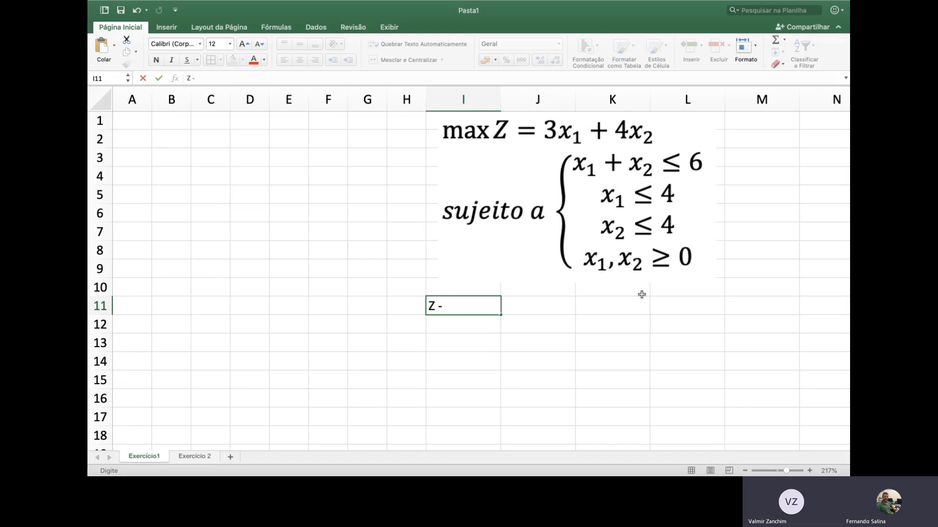
pyautogui.write('3X1 - 4X')
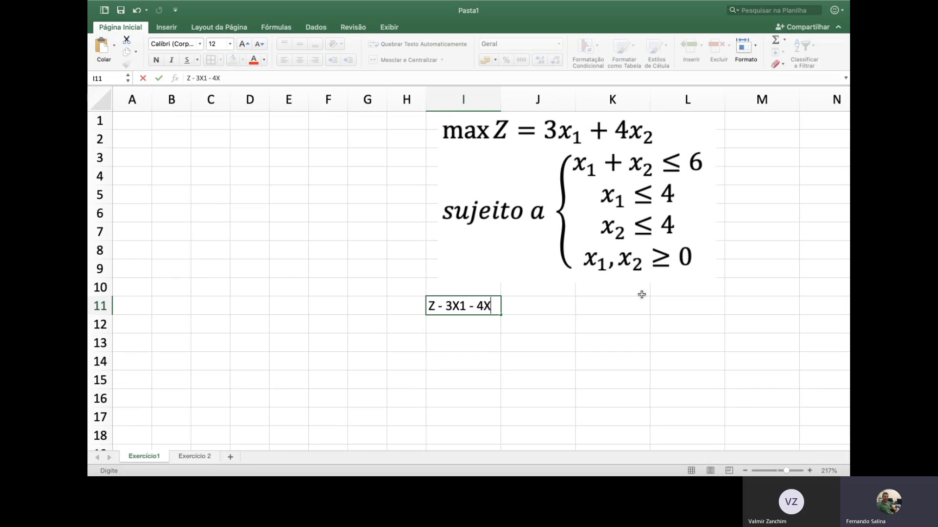
pyautogui.write('2 = 0')
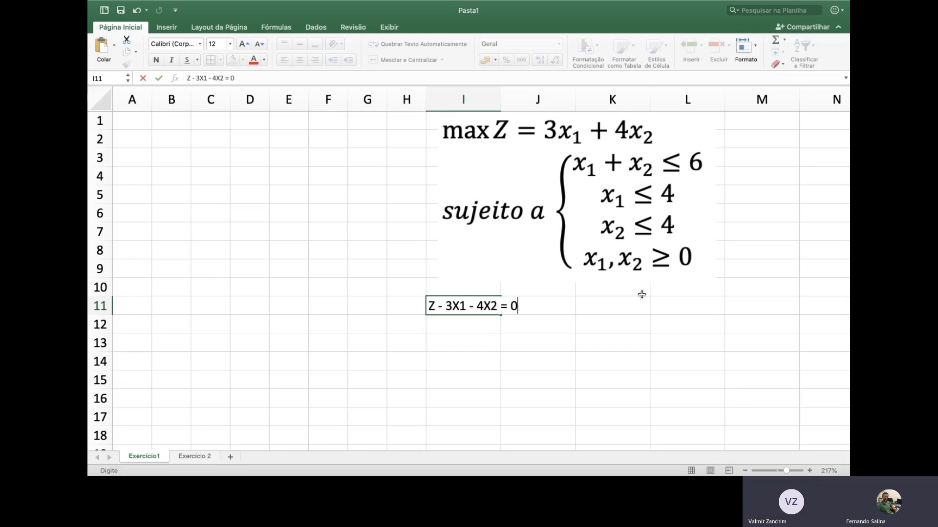
pyautogui.press('Return')
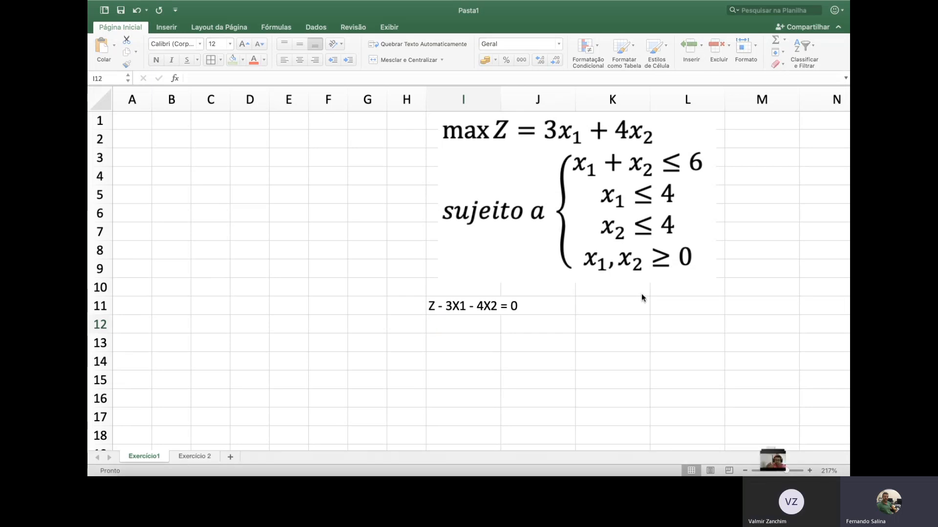
# - Write the first constraint as an equality with slack variable X3 in cell I12: "X1 + X2 + X3 = 6"
pyautogui.write('X1')
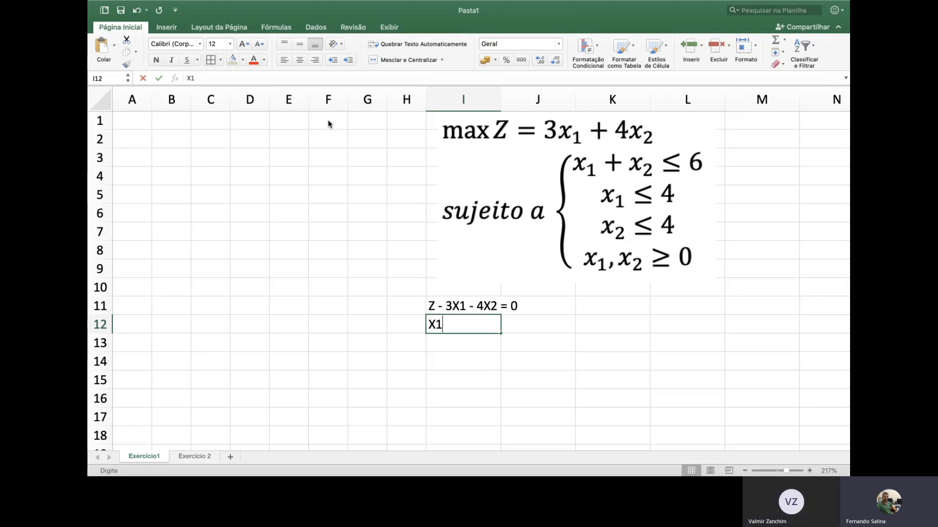
pyautogui.write(' + X2')
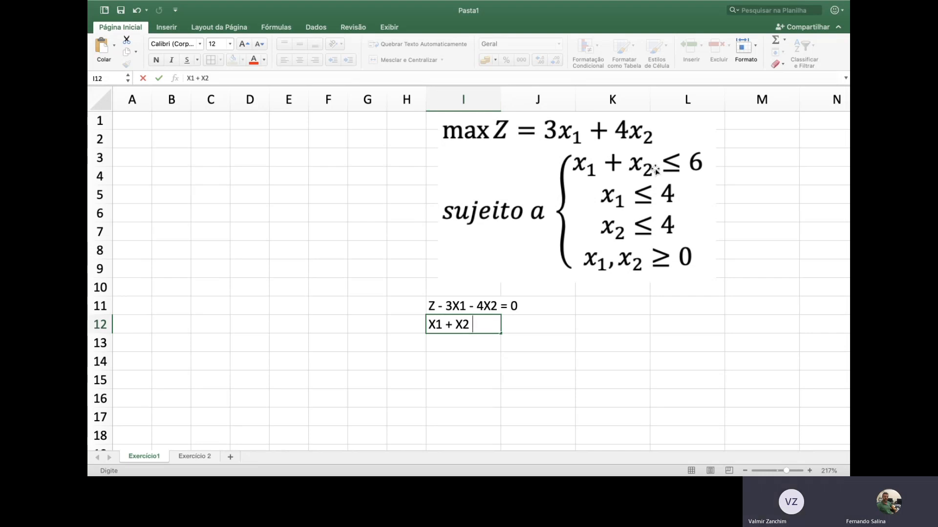
pyautogui.write('+X3')
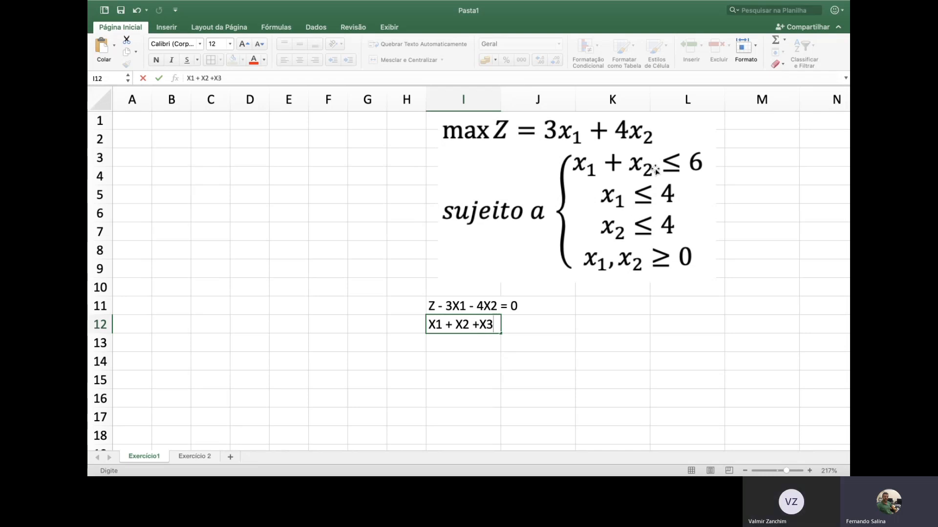
pyautogui.press('Left')
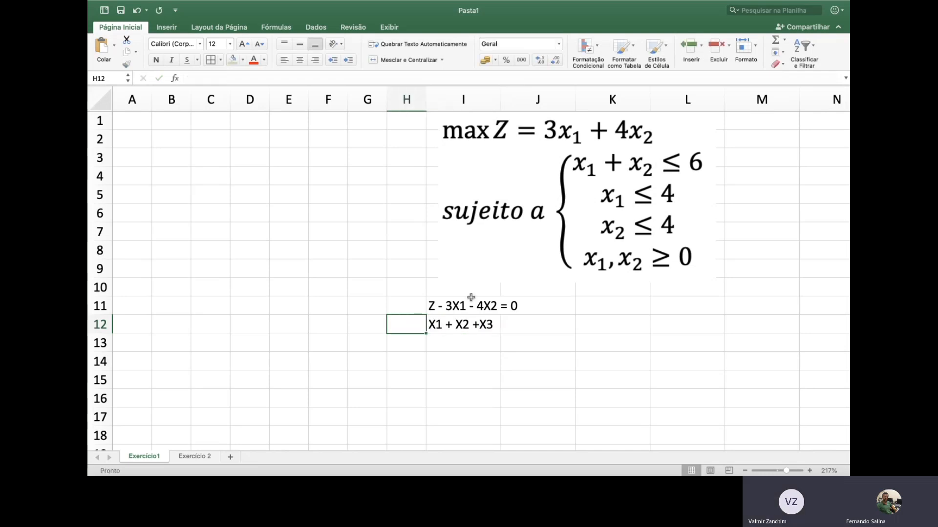
pyautogui.click(456, 326)
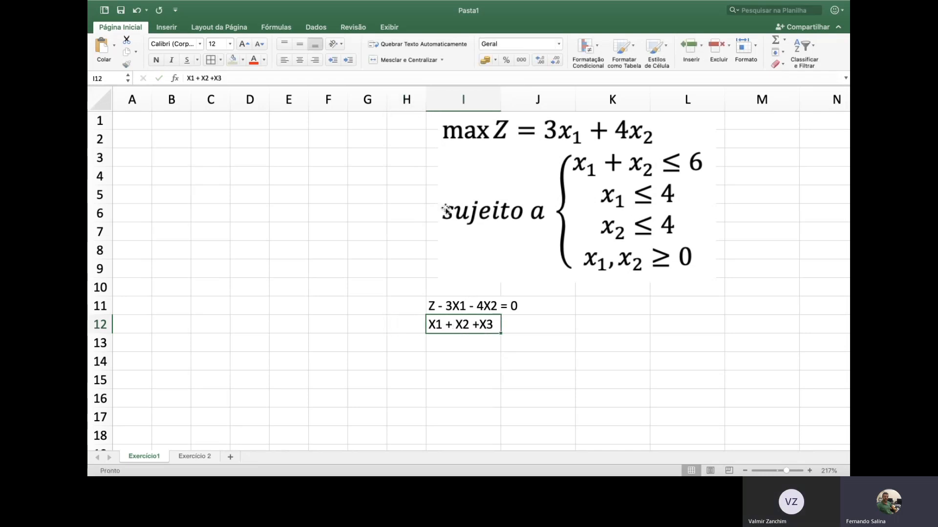
pyautogui.click(213, 79)
pyautogui.write('X3')
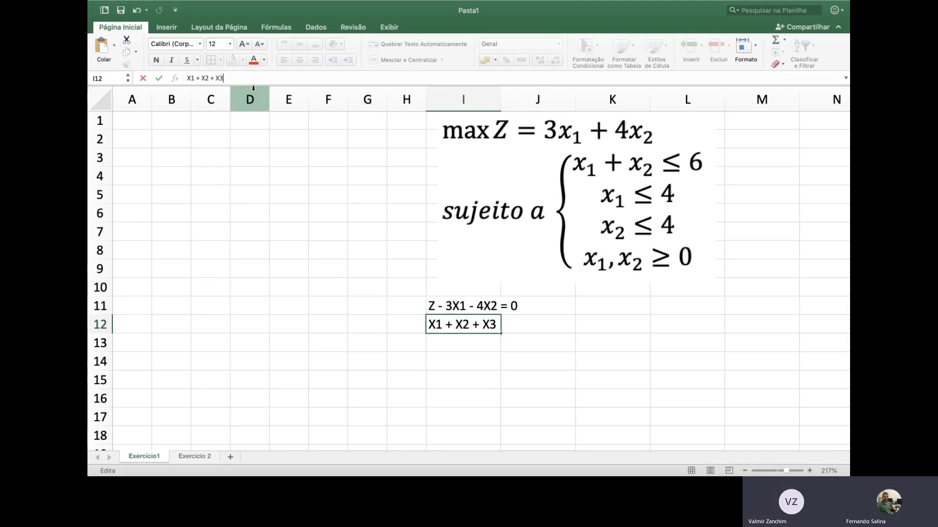
pyautogui.write(' = 6')
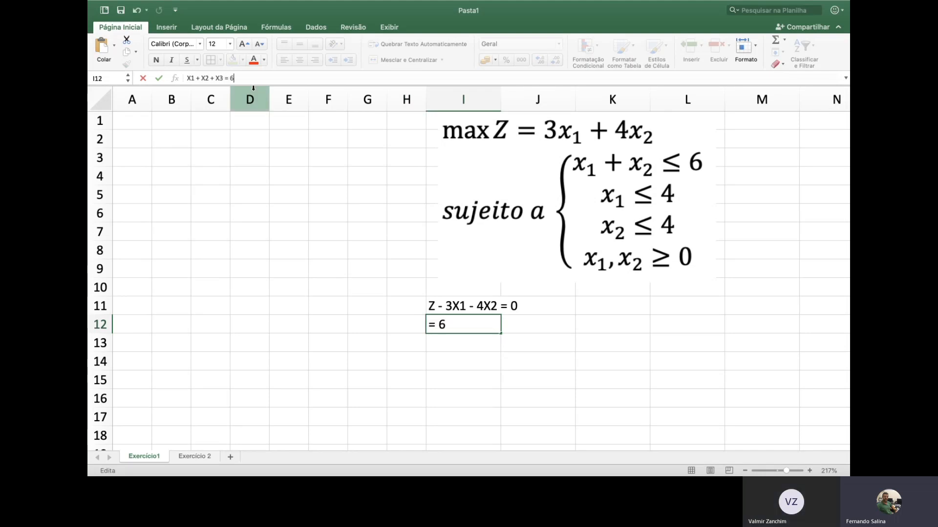
pyautogui.press('Return')
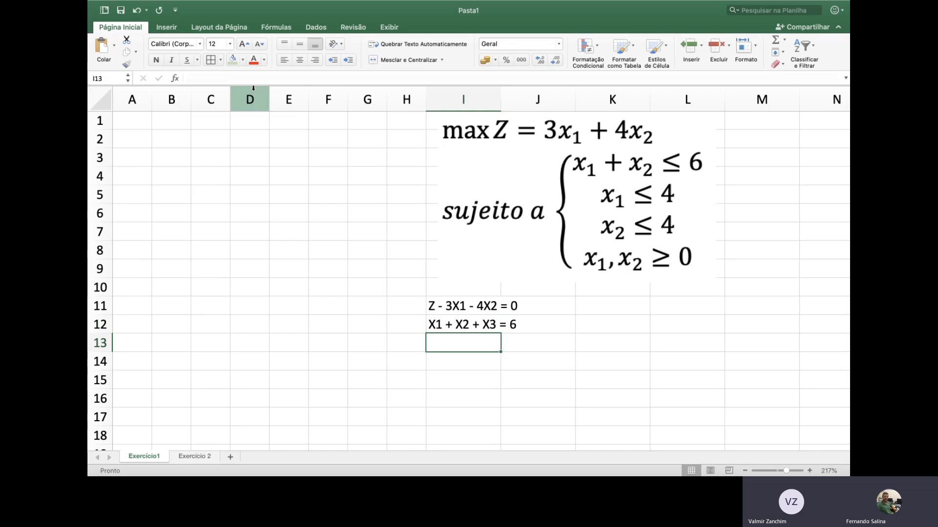
# - Write the second constraint with slack variable X4 in cell I13: "X1 + X4 =4"
pyautogui.write('X1')
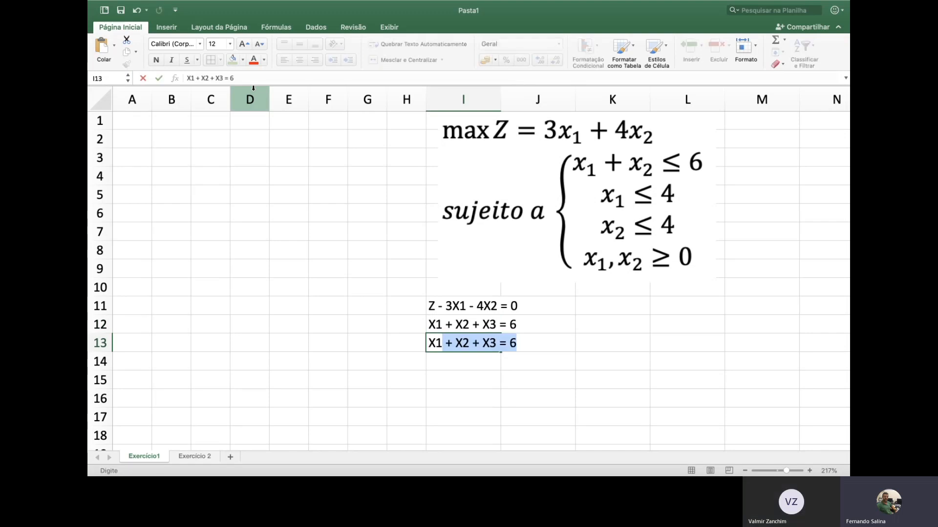
pyautogui.write(' + ')
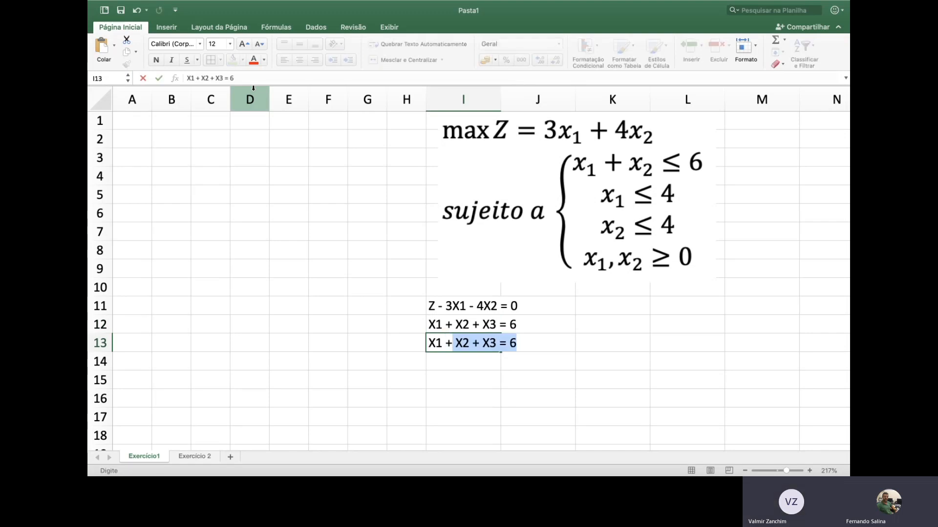
pyautogui.write('X4')
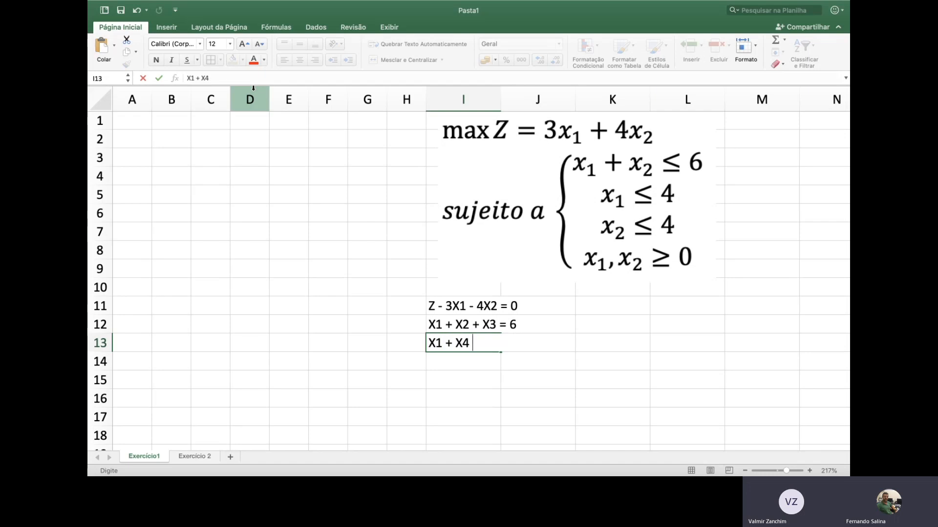
pyautogui.write(' =4')
pyautogui.press('Return')
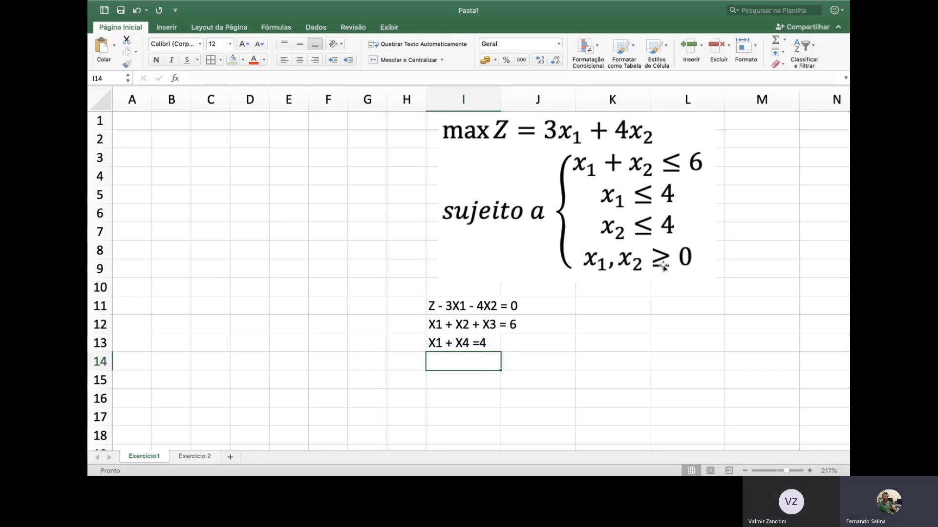
# - Write the third constraint with slack variable X5 in cell I14: "X2 +X5 = 4"
pyautogui.write('X2')
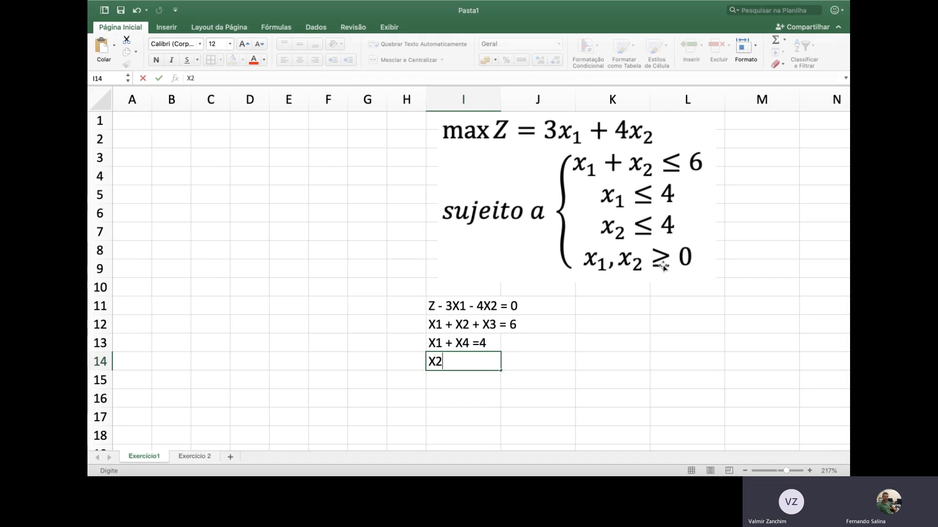
pyautogui.write(' +X5')
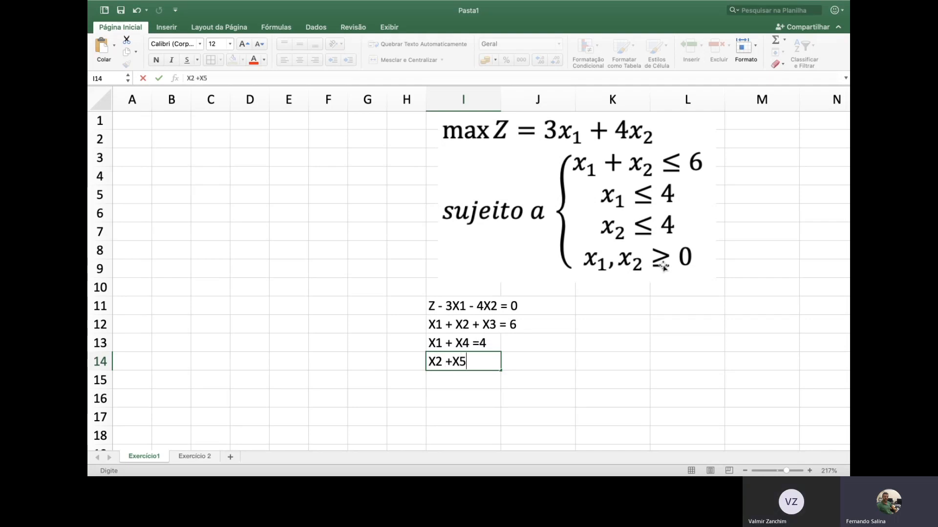
pyautogui.write(' = 4')
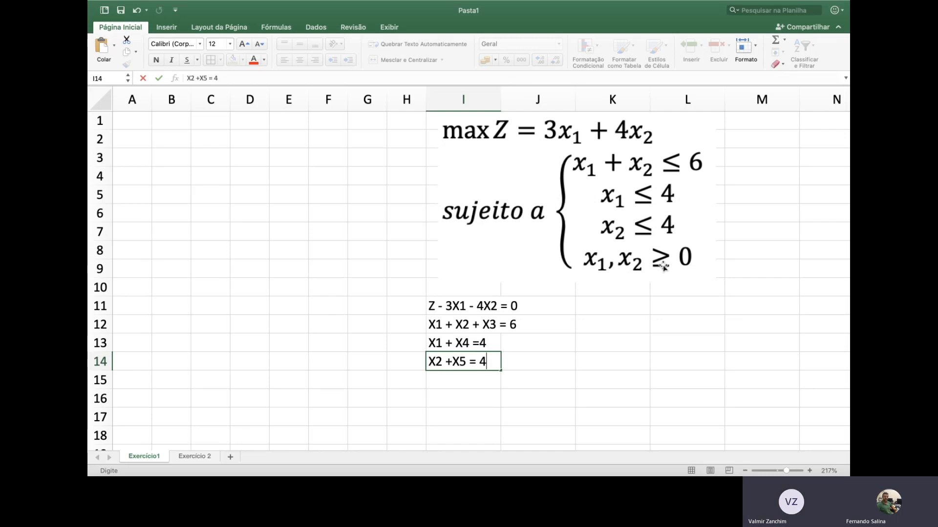
pyautogui.press('Return')
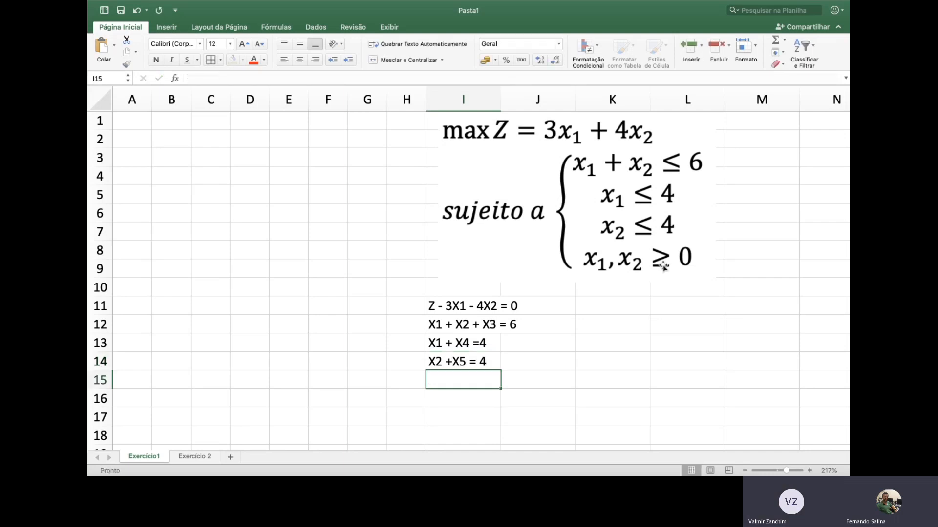
# - Add the missing space after the equals sign in cell I13 so it reads "X1 + X4 = 4"
pyautogui.click(461, 341)
pyautogui.click(215, 78)
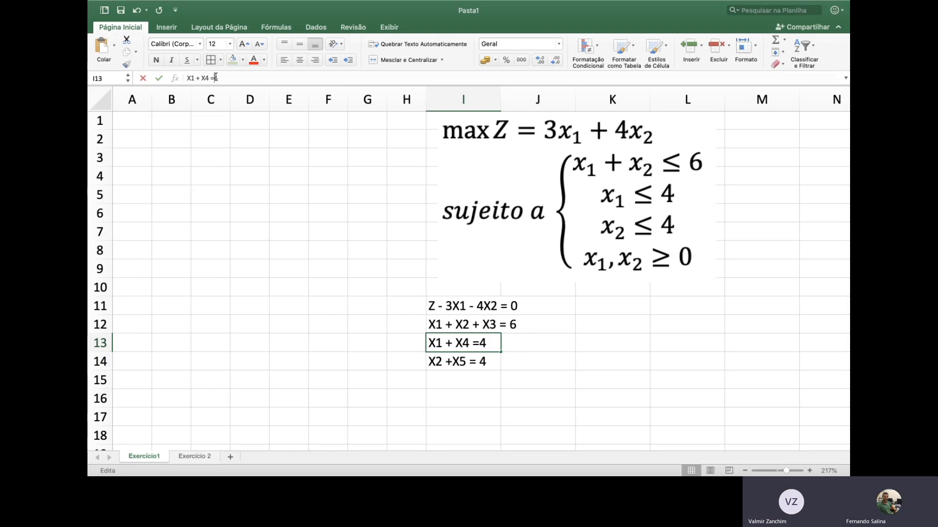
pyautogui.press('Return')
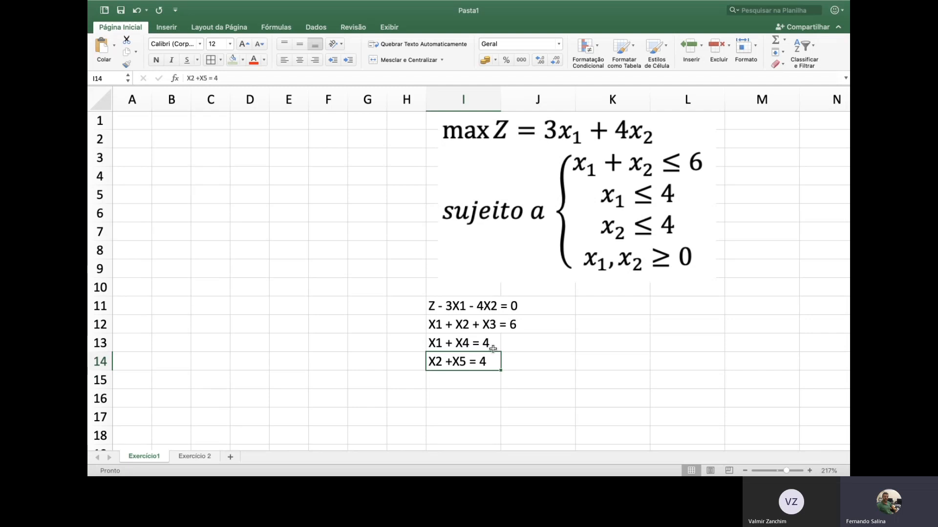
# - Enter the non-negativity condition "X1,X2,X3,X4,X5>=0" in cell I15
pyautogui.click(463, 382)
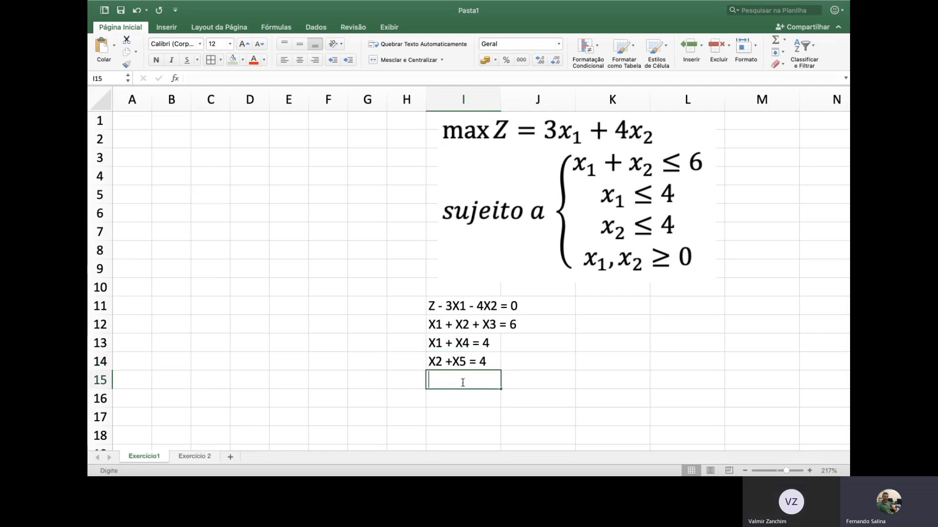
pyautogui.write('X1,X2')
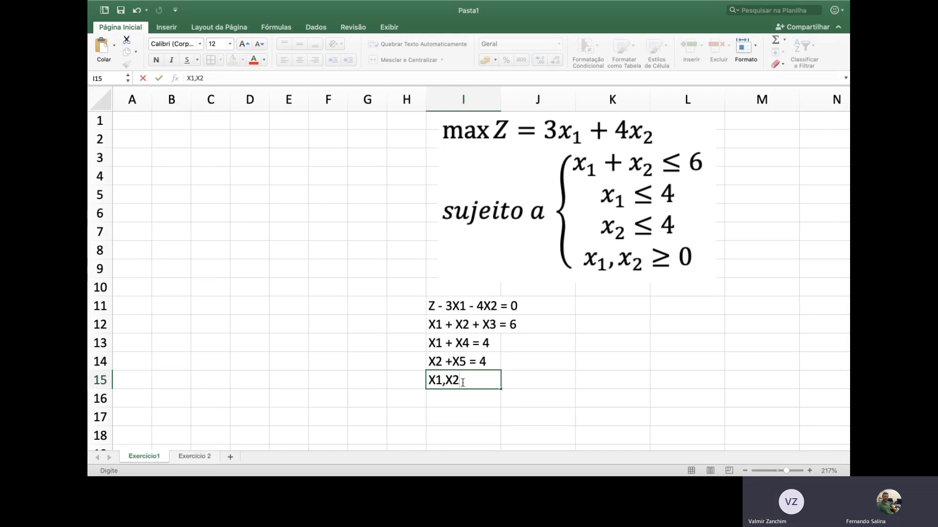
pyautogui.write(',X3,X4,')
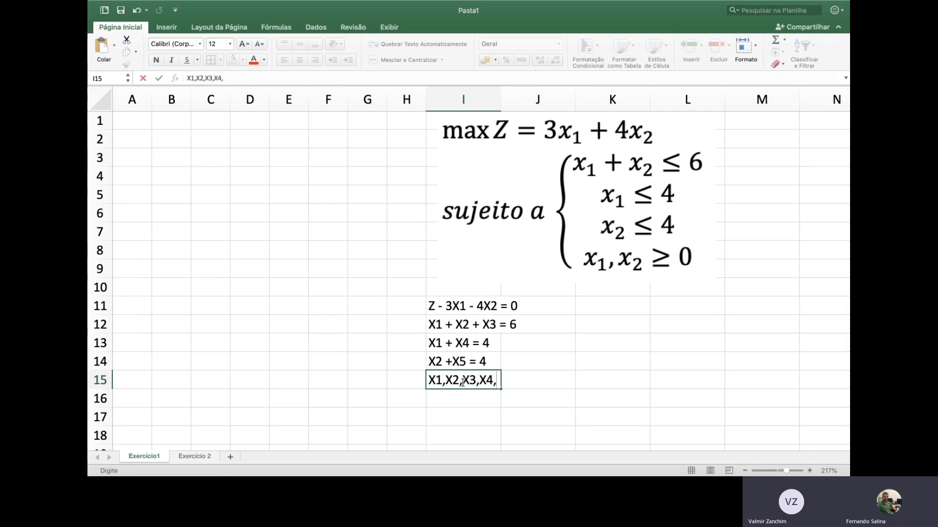
pyautogui.write('X5>=0')
pyautogui.press('Return')
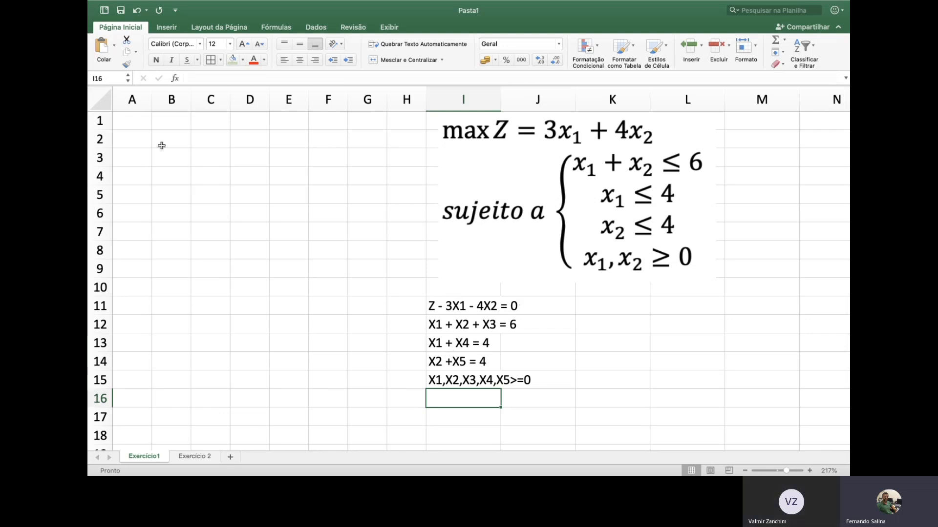
# - Enter the simplex table heading "BASE" in cell A1
pyautogui.click(147, 123)
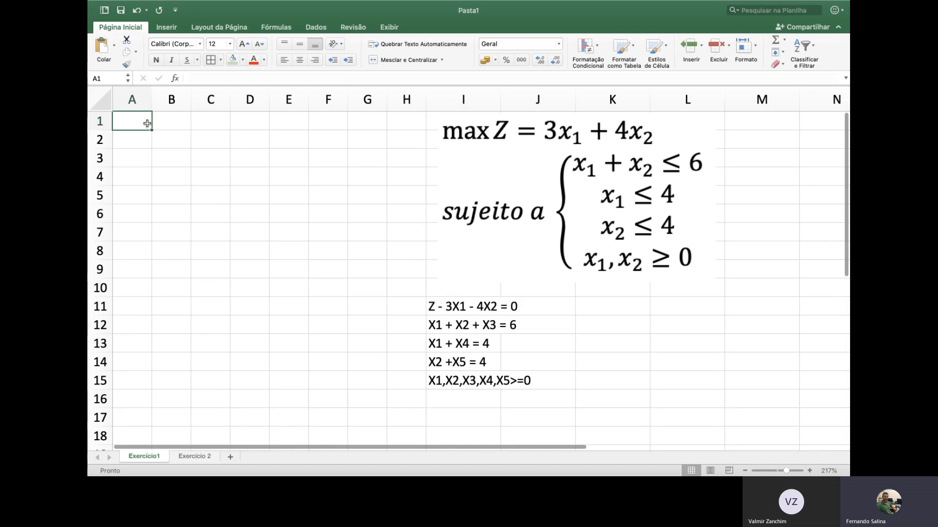
pyautogui.write('VASE')
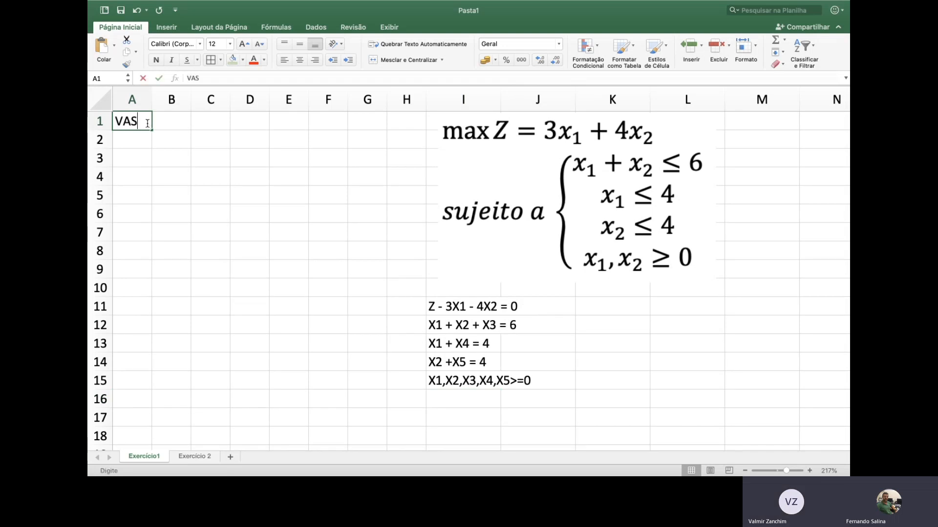
pyautogui.press('BackSpace')
pyautogui.press('BackSpace')
pyautogui.press('BackSpace')
pyautogui.press('BackSpace')
pyautogui.write('BASE')
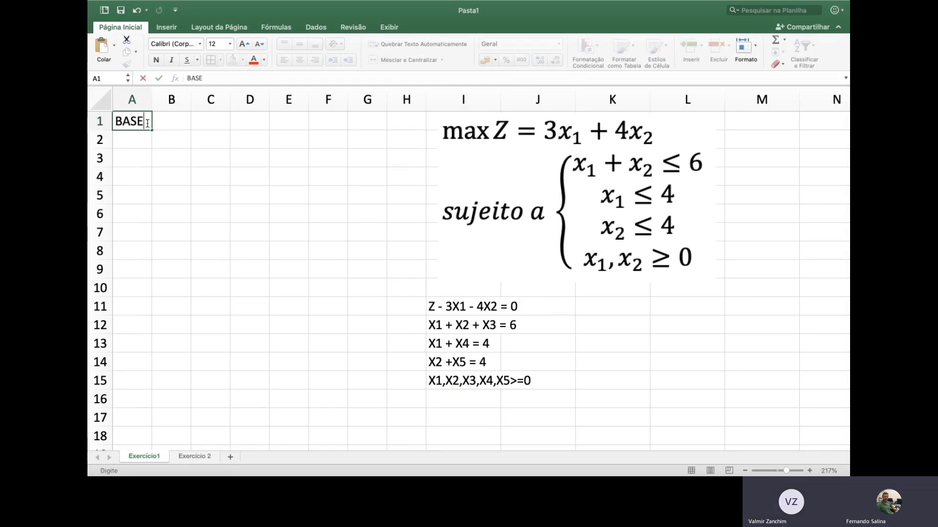
pyautogui.press('Tab')
# - Enter the heading "VARIÁVEIS" in cell B1, with the accent on the second A
pyautogui.write('VAR')
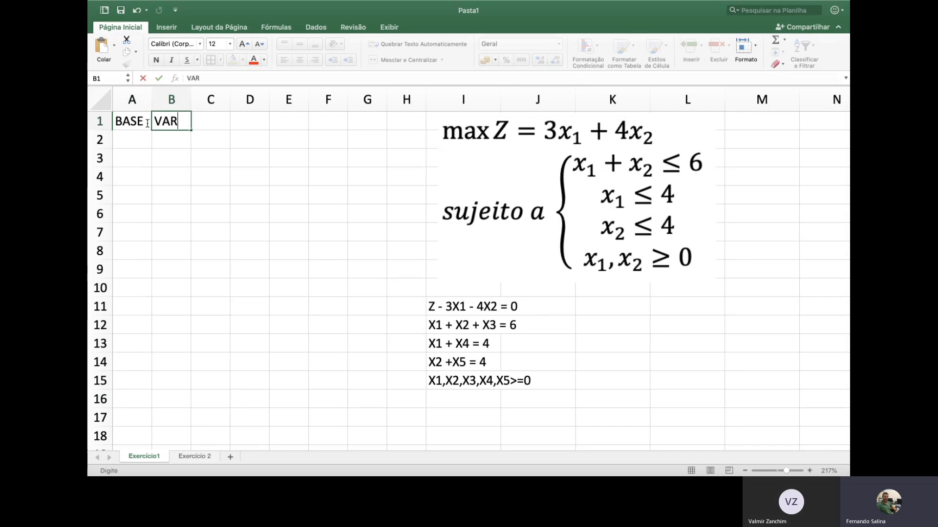
pyautogui.write("IA'VEIS")
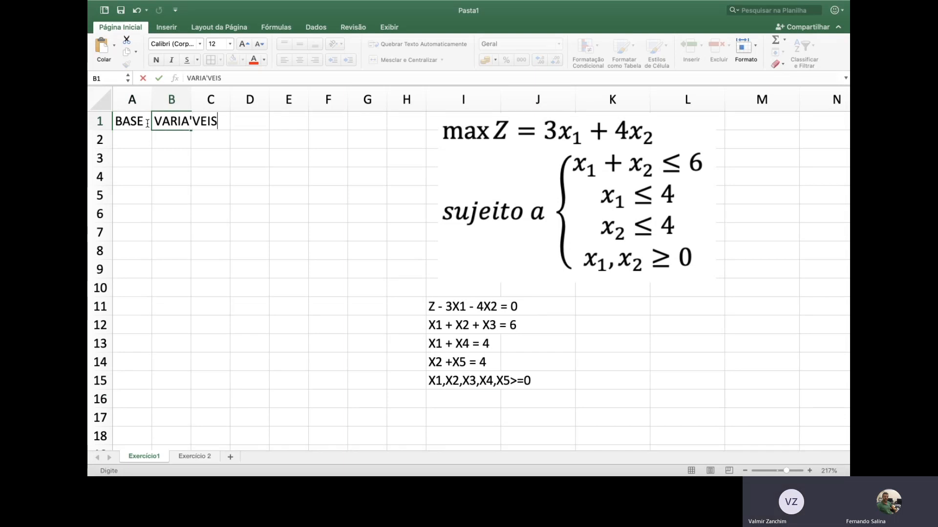
pyautogui.press('BackSpace')
pyautogui.press('BackSpace')
pyautogui.press('BackSpace')
pyautogui.press('BackSpace')
pyautogui.press('BackSpace')
pyautogui.press('BackSpace')
pyautogui.write('ÁVEIS')
pyautogui.press('Return')
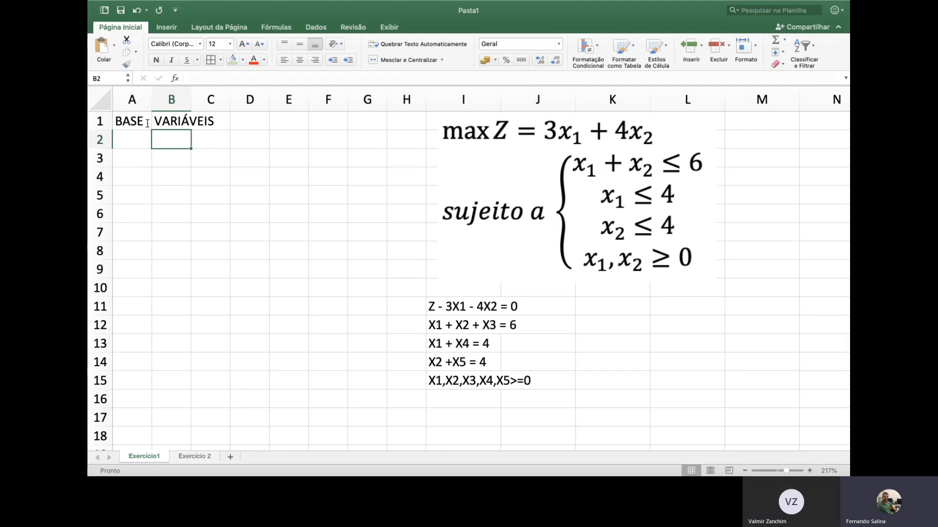
# - Enter the variable headings X1, X2, X3, X4 and X5 in cells B2 to F2
pyautogui.write('X1')
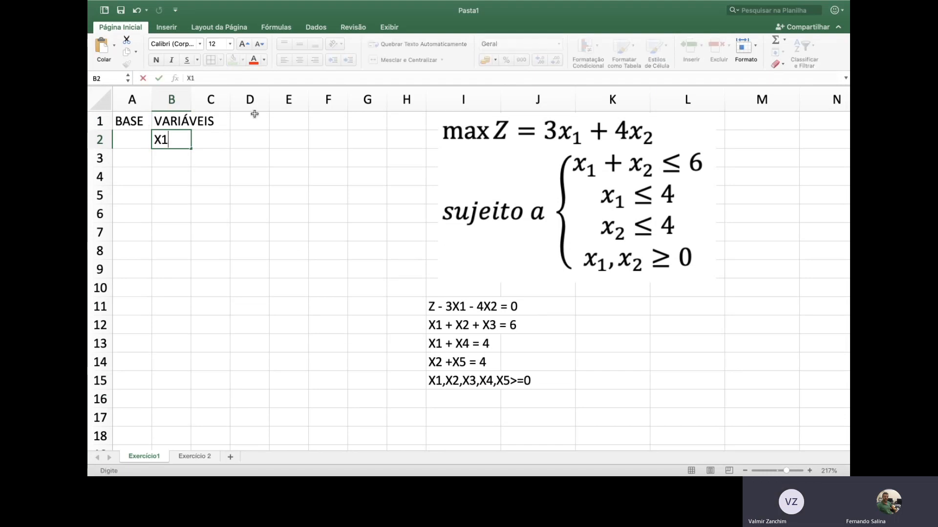
pyautogui.press('Tab')
pyautogui.write('X2')
pyautogui.press('Tab')
pyautogui.write('X3')
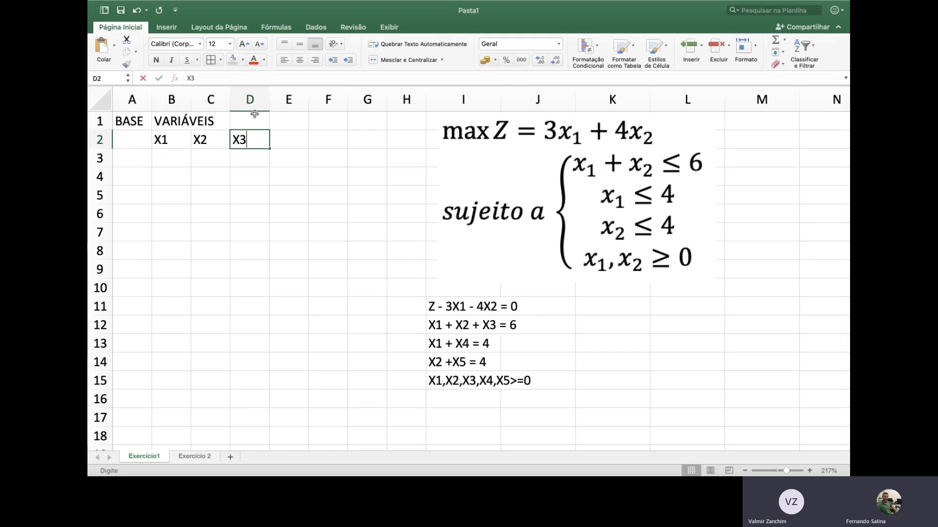
pyautogui.press('Tab')
pyautogui.write('X4')
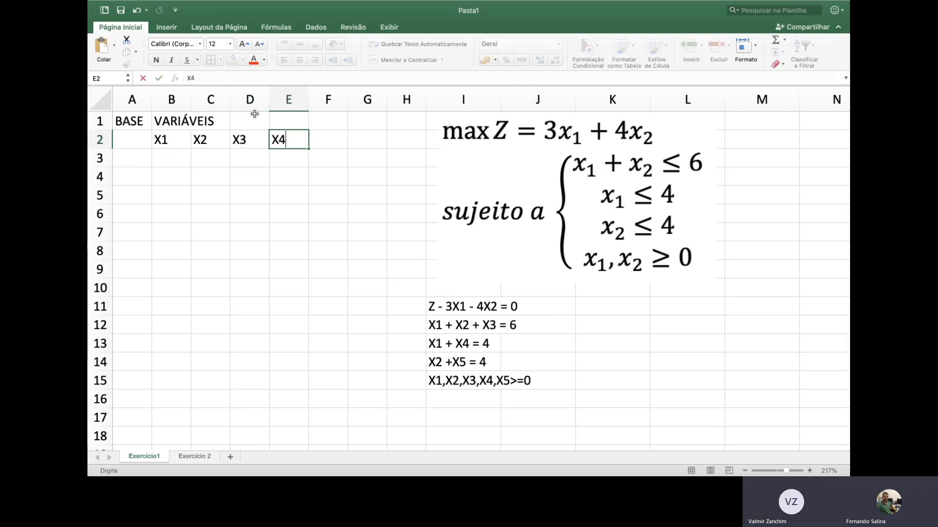
pyautogui.press('Tab')
pyautogui.write('X5')
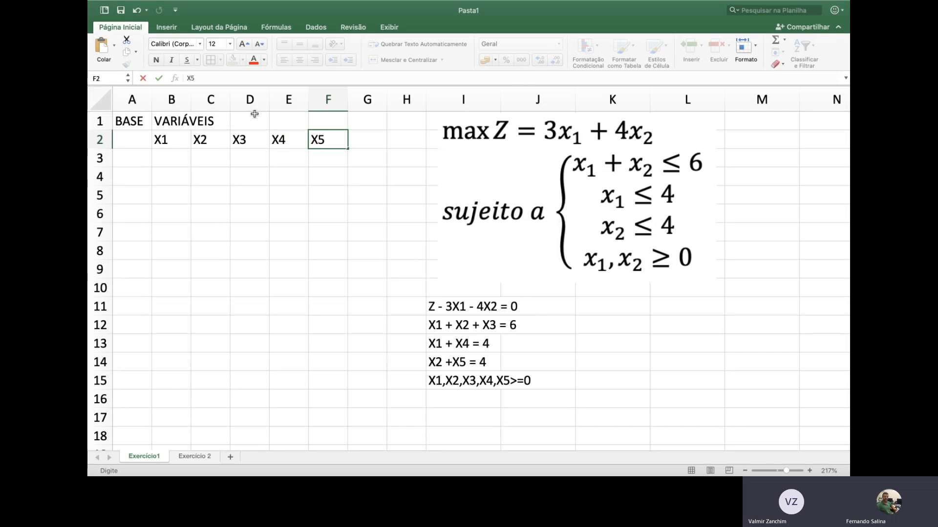
# - Enter the constant column heading "CTE" in cell G1
pyautogui.press('Up')
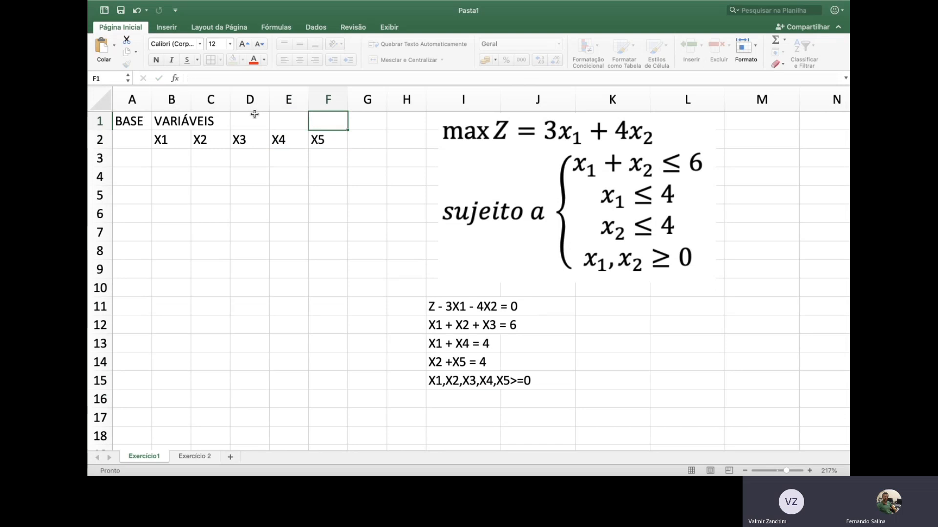
pyautogui.press('Right')
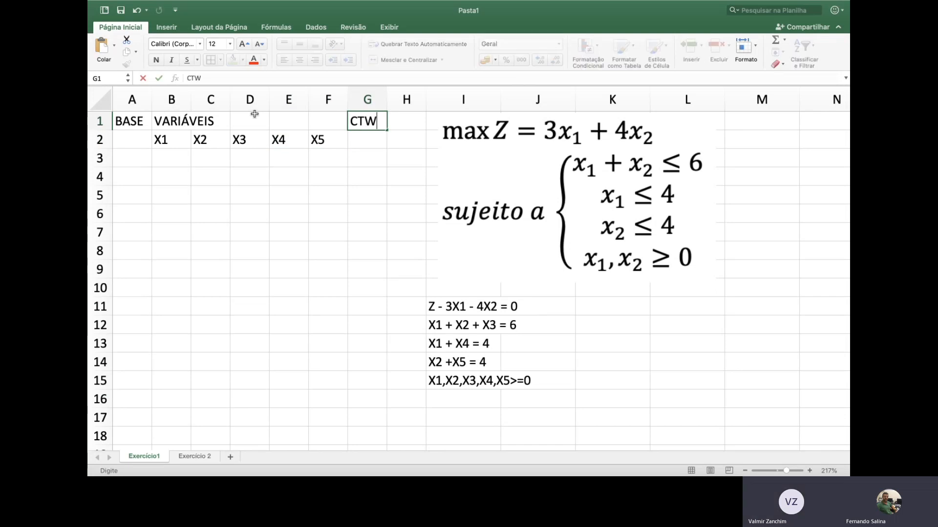
pyautogui.press('BackSpace')
pyautogui.press('Return')
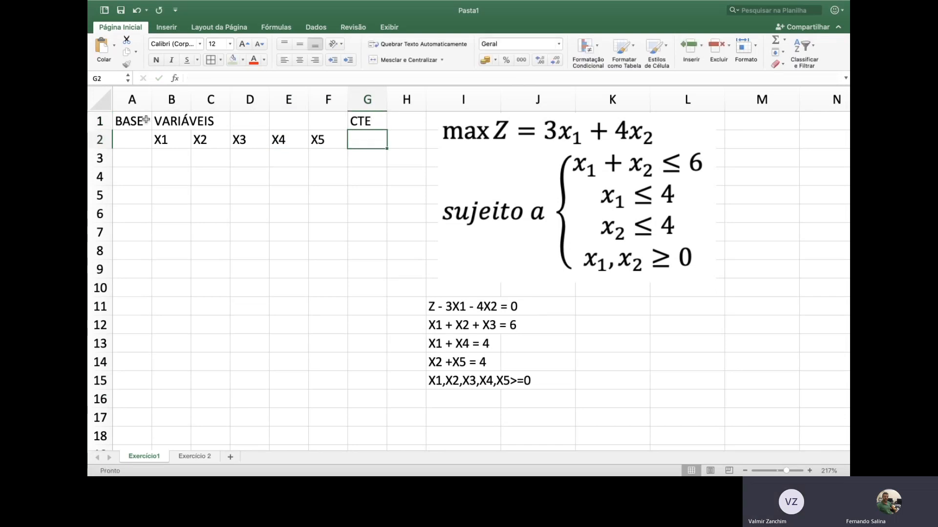
# - Merge and center the table headings: BASE across A1:A2, CTE across G1:G2 and VARIÁVEIS across B1:F1
pyautogui.moveTo(133, 120); pyautogui.dragTo(140, 137)
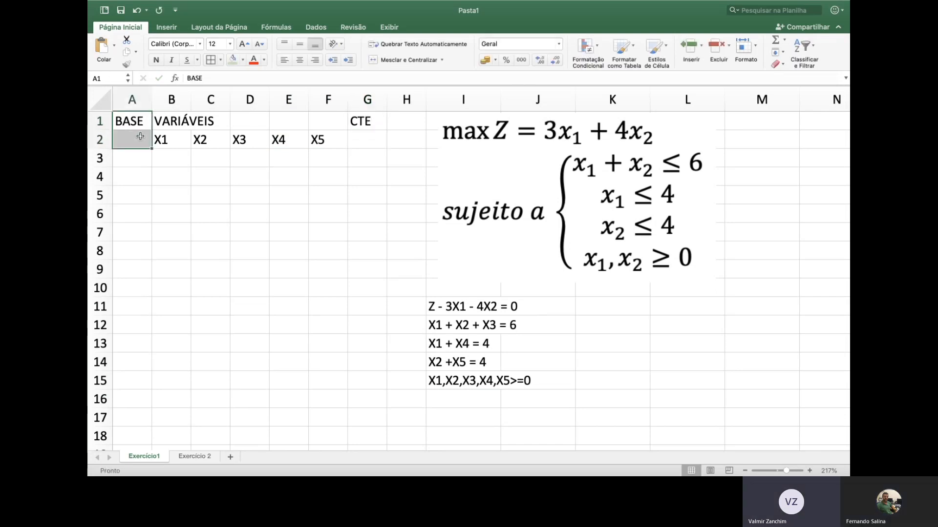
pyautogui.click(387, 61)
pyautogui.moveTo(367, 121); pyautogui.dragTo(367, 139)
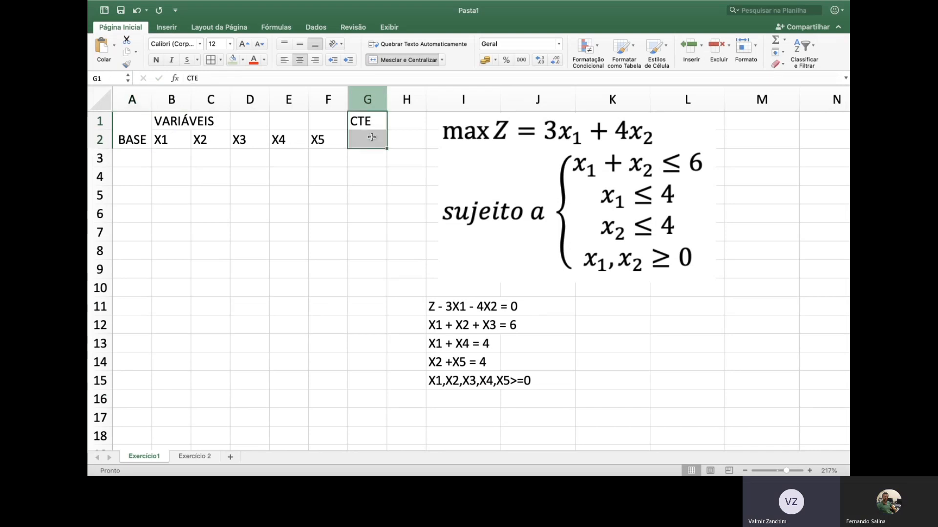
pyautogui.click(394, 60)
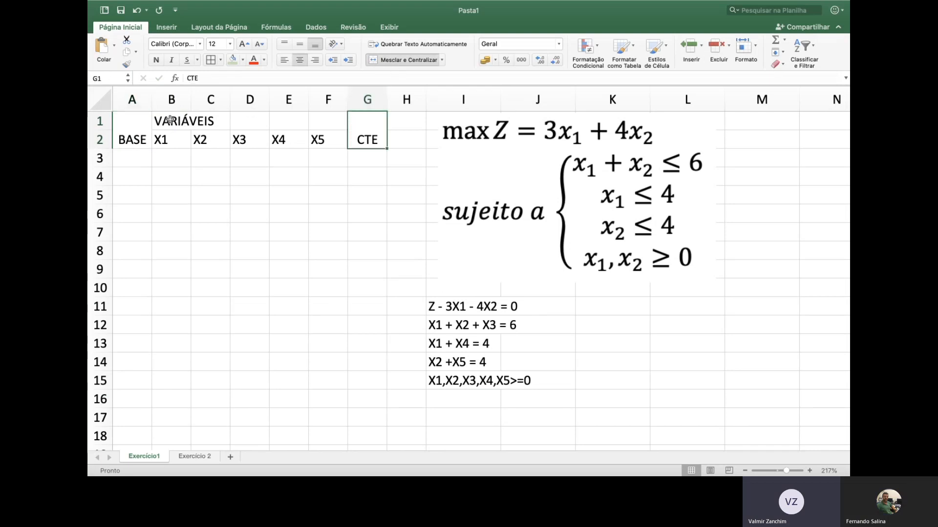
pyautogui.moveTo(170, 119); pyautogui.dragTo(323, 122)
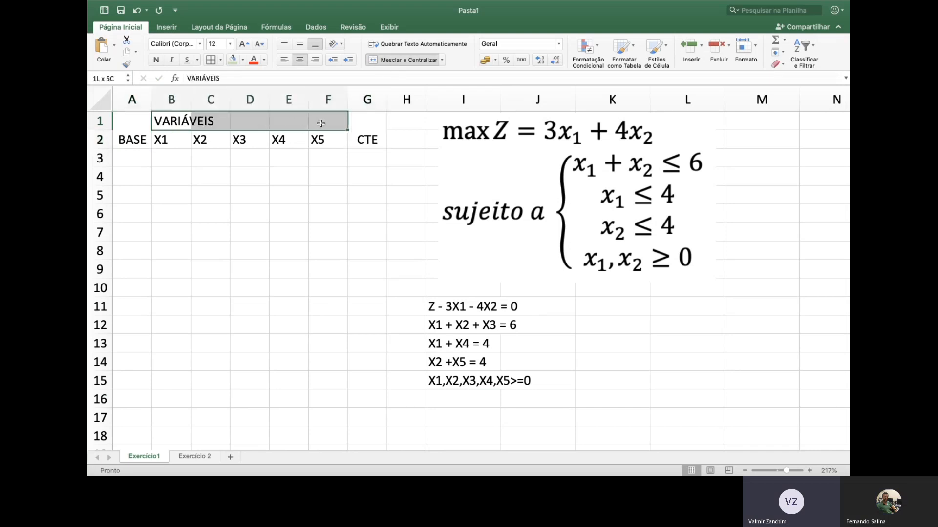
pyautogui.click(402, 59)
# - Enter the row labels Z, X3, X4 and X4 under BASE in cells A3 to A6
pyautogui.click(131, 155)
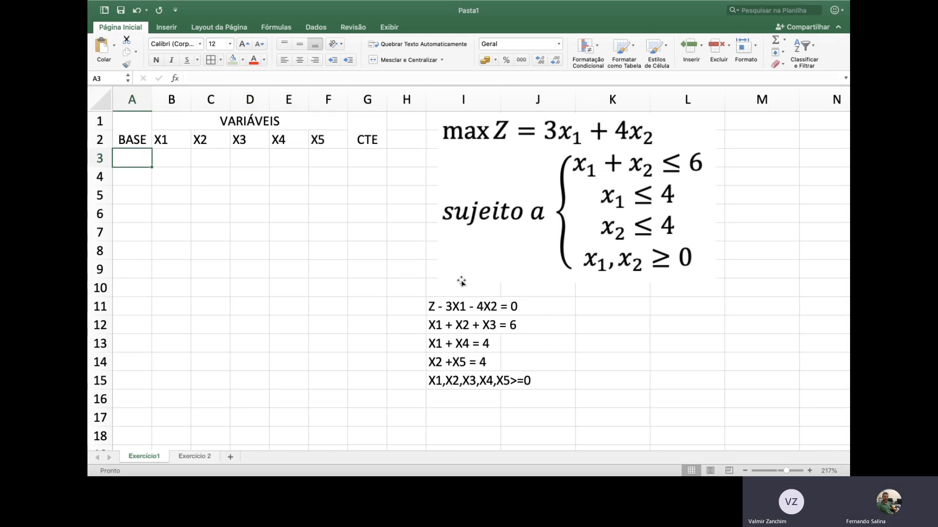
pyautogui.write('Z')
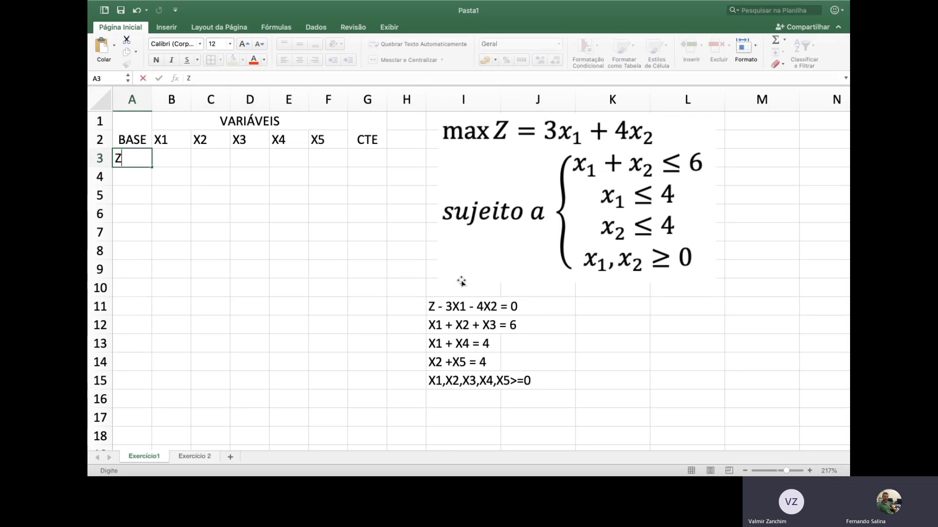
pyautogui.press('Return')
pyautogui.write('X3')
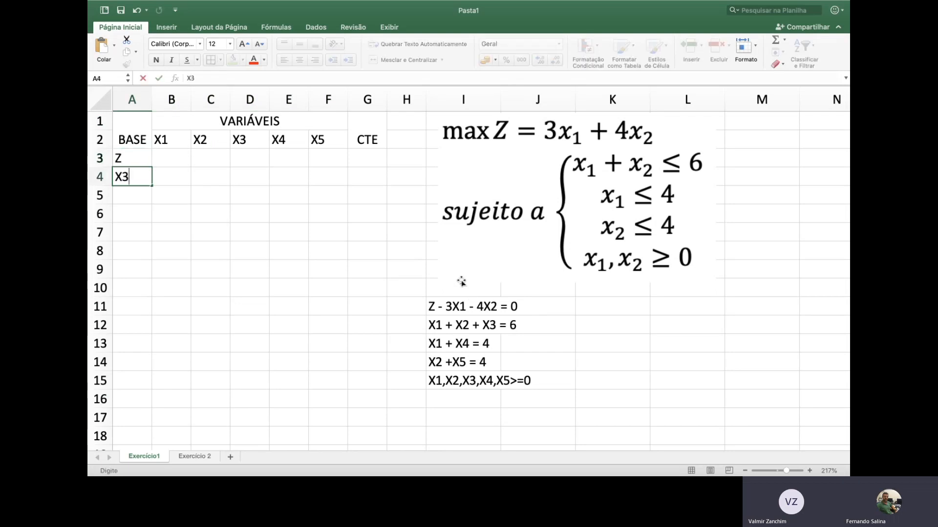
pyautogui.press('Return')
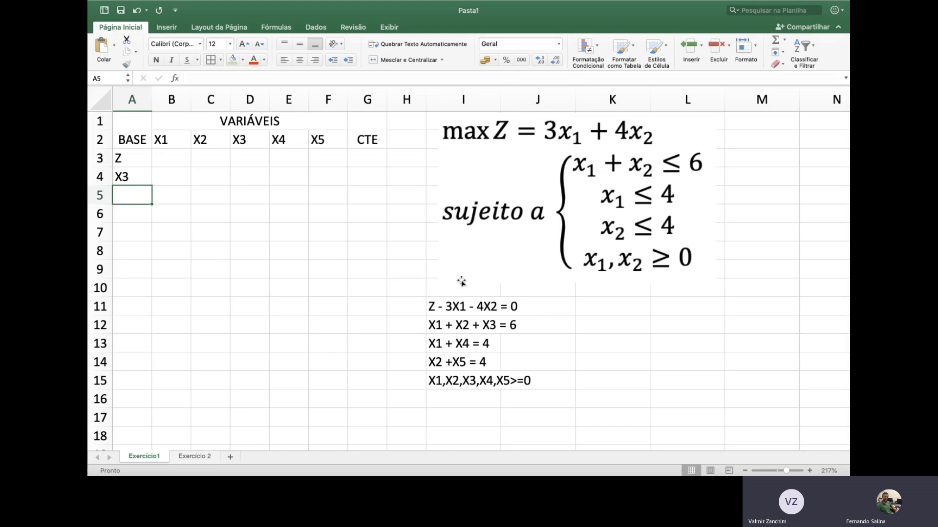
pyautogui.write('X4')
pyautogui.press('Return')
pyautogui.write('X4')
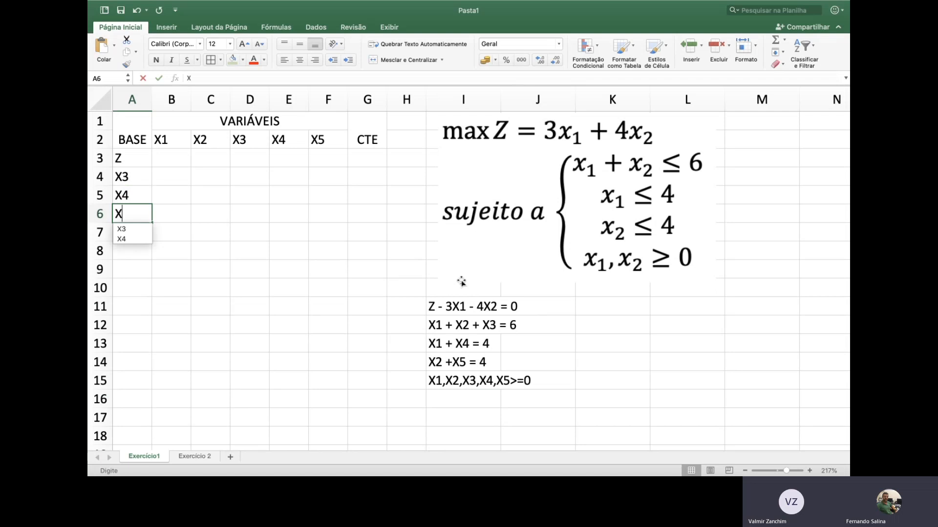
pyautogui.press('Up')
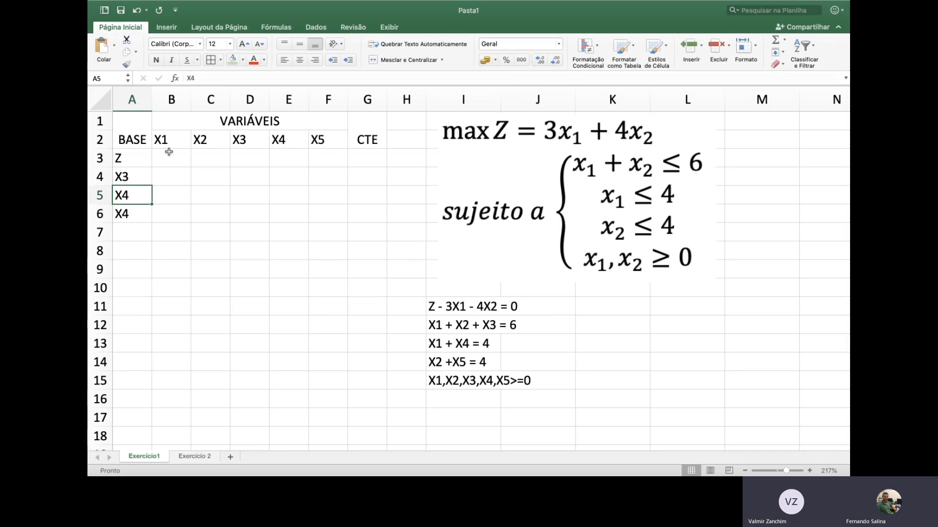
# - Apply borders to all cells of the table A1:G6 and fill its heading rows A1:G2 with light green
pyautogui.moveTo(141, 128); pyautogui.dragTo(367, 216)
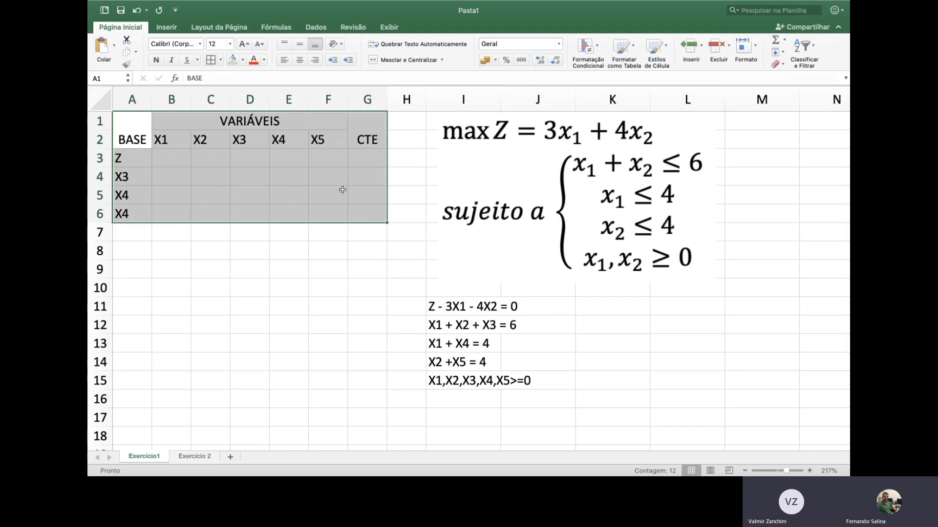
pyautogui.click(212, 59)
pyautogui.moveTo(135, 126); pyautogui.dragTo(368, 142)
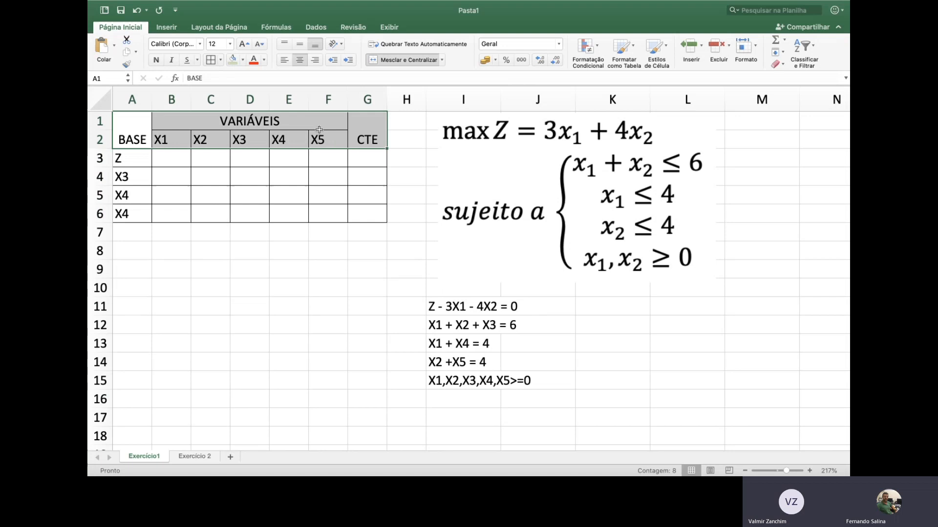
pyautogui.click(232, 60)
pyautogui.click(238, 259)
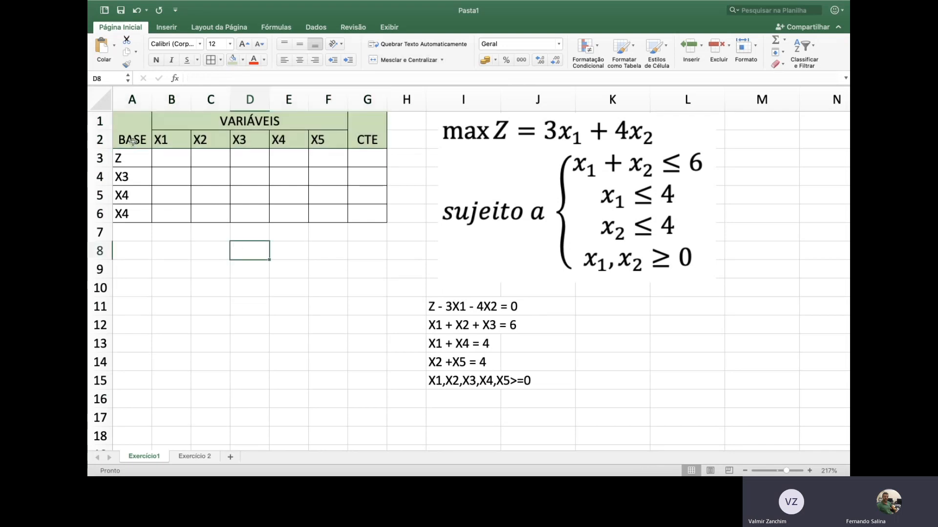
# - Copy the whole table A1:G6 and paste the duplicate starting at cell A8
pyautogui.moveTo(131, 125); pyautogui.dragTo(367, 213)
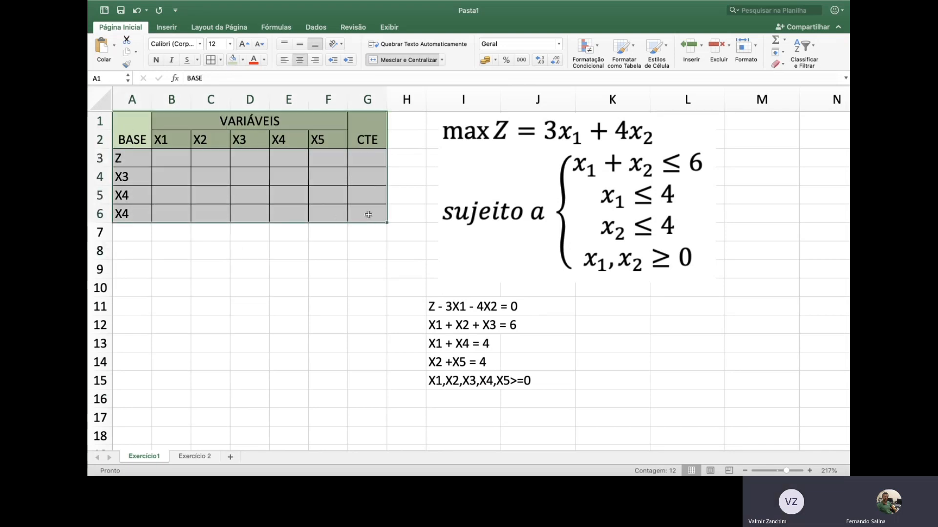
pyautogui.press('super+c')
pyautogui.click(138, 255)
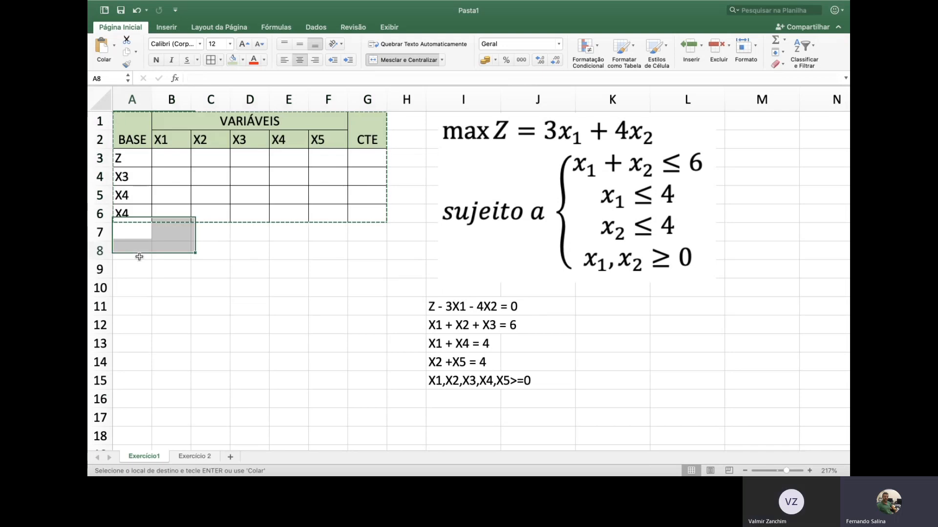
pyautogui.press('super+v')
# - Fill the Z row of the first table, B3 to G3, with -3, -4, 0, 0, 0 and 0
pyautogui.click(177, 157)
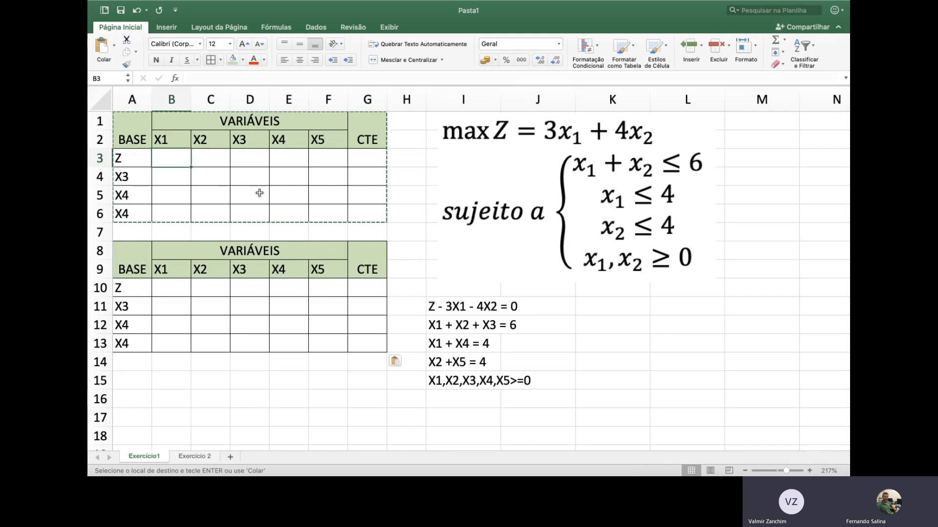
pyautogui.write('-3')
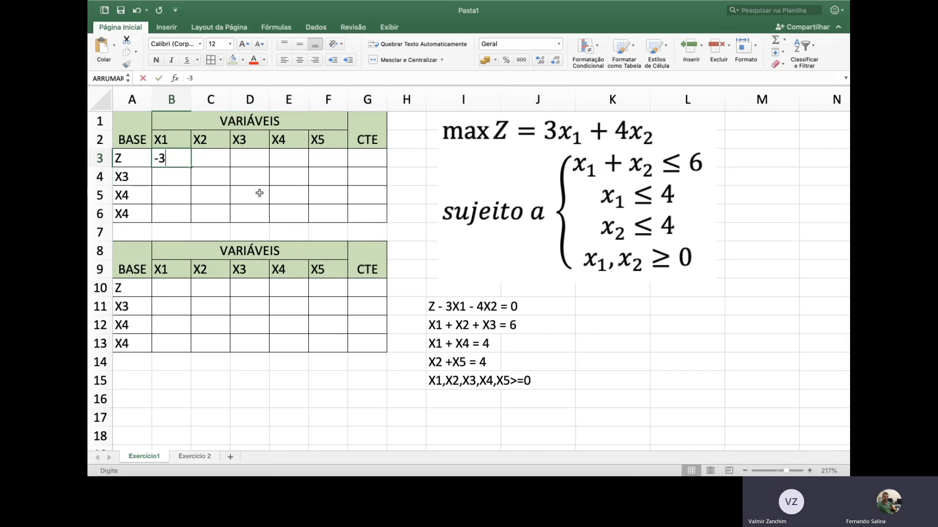
pyautogui.press('Tab')
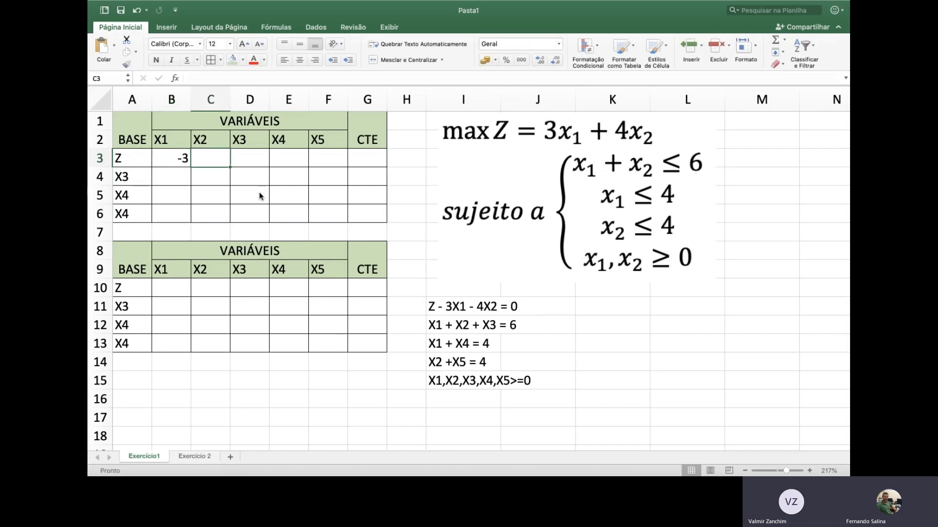
pyautogui.write('-4')
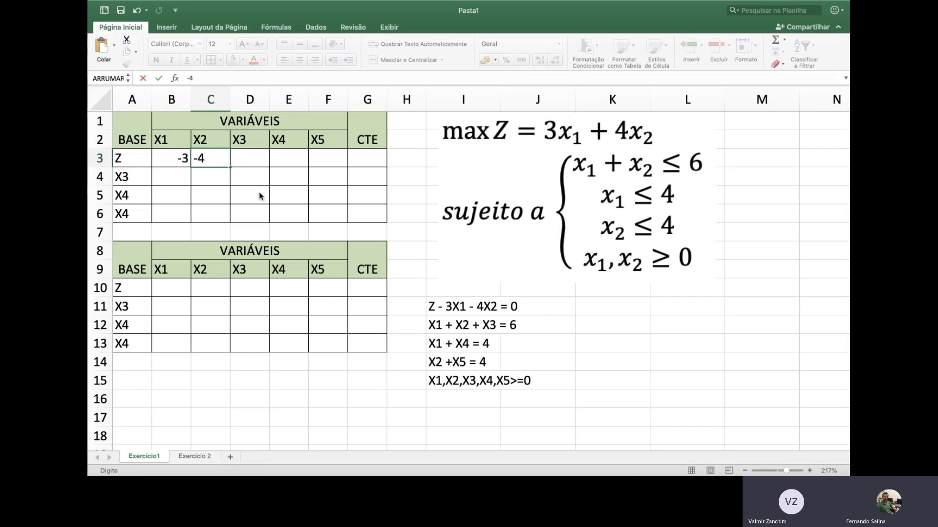
pyautogui.press('Tab')
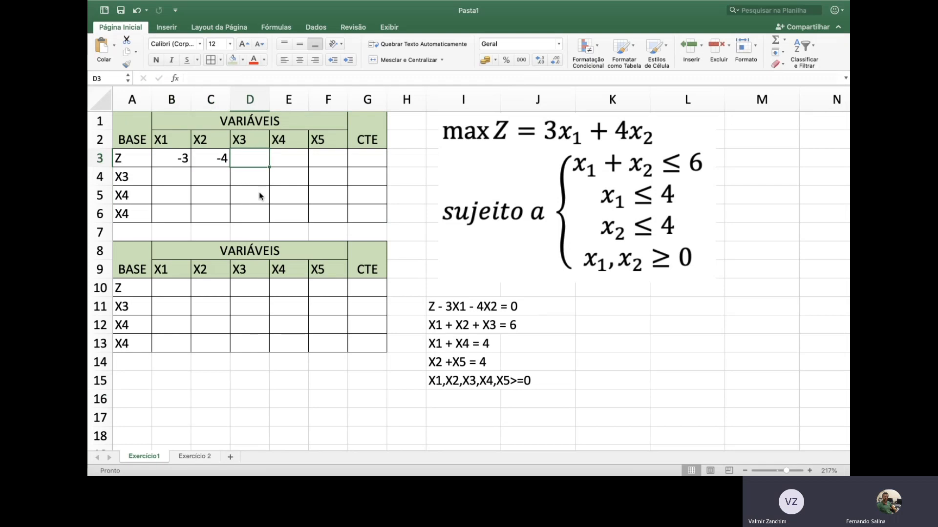
pyautogui.write('0')
pyautogui.press('Tab')
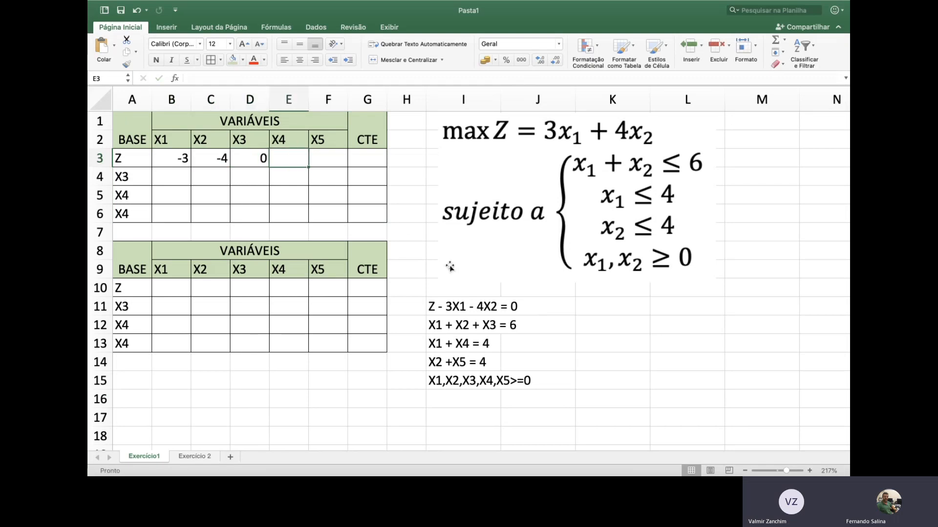
pyautogui.write('0')
pyautogui.press('Tab')
pyautogui.write('0')
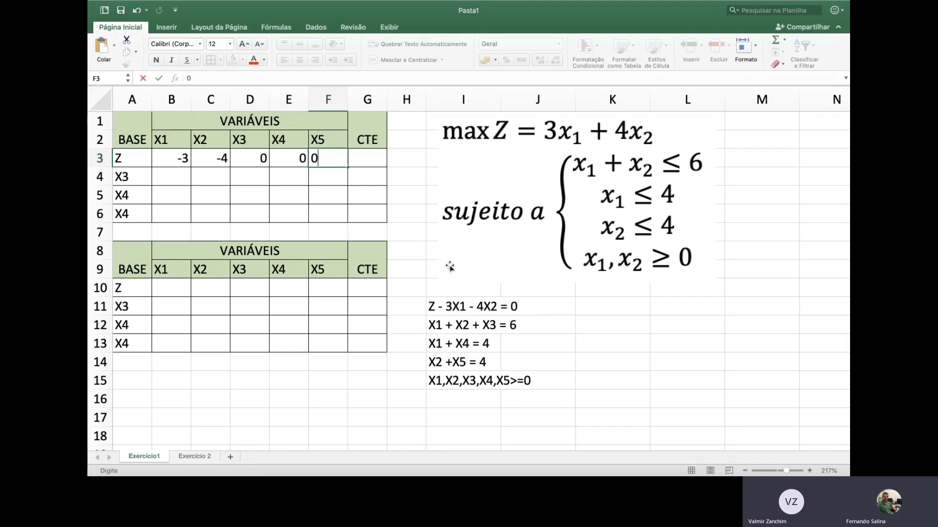
pyautogui.press('Tab')
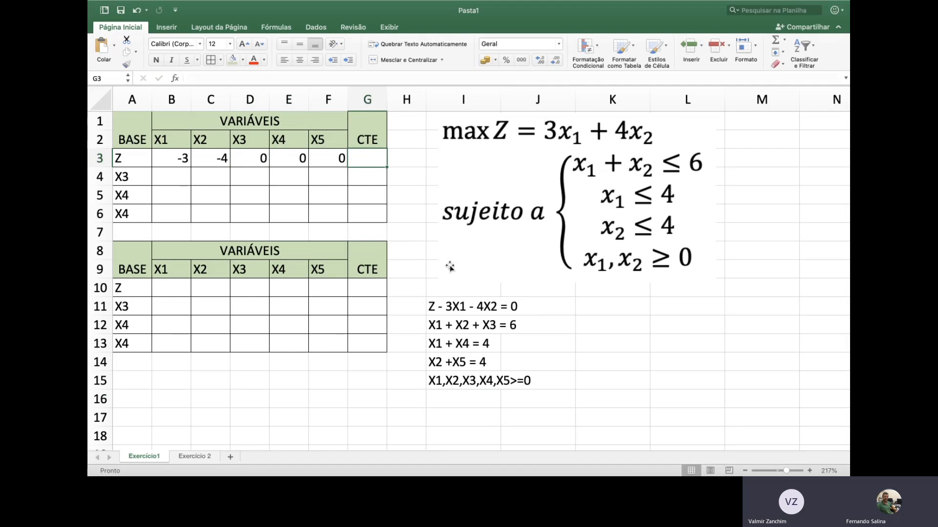
pyautogui.write('0')
pyautogui.press('Return')
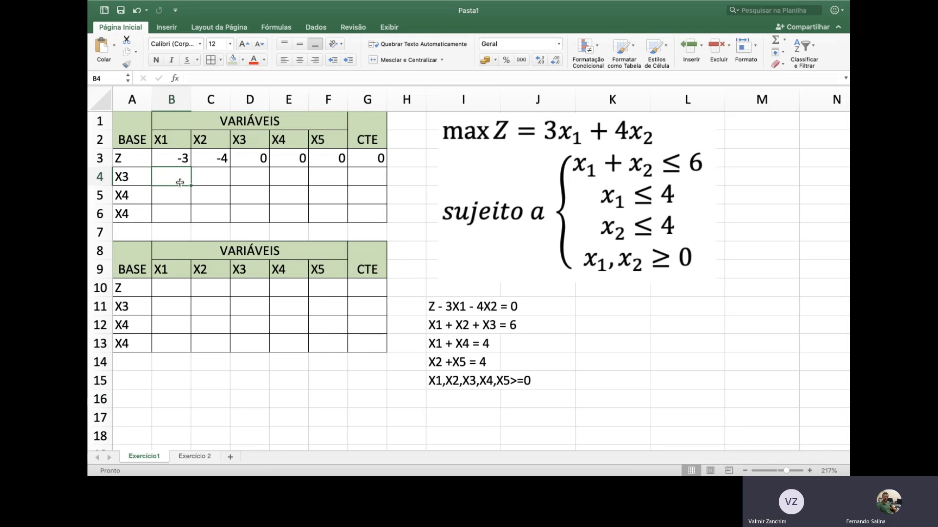
# - Fill the X3 row of the first table, B4 to G4, with 1, 1, 1, 0, 0 and 6
pyautogui.write('1')
pyautogui.press('Tab')
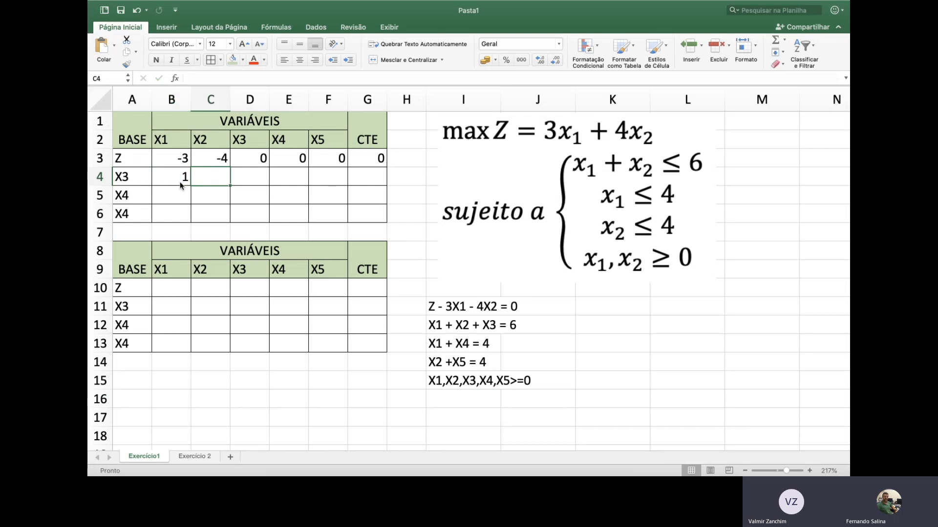
pyautogui.write('1')
pyautogui.press('Tab')
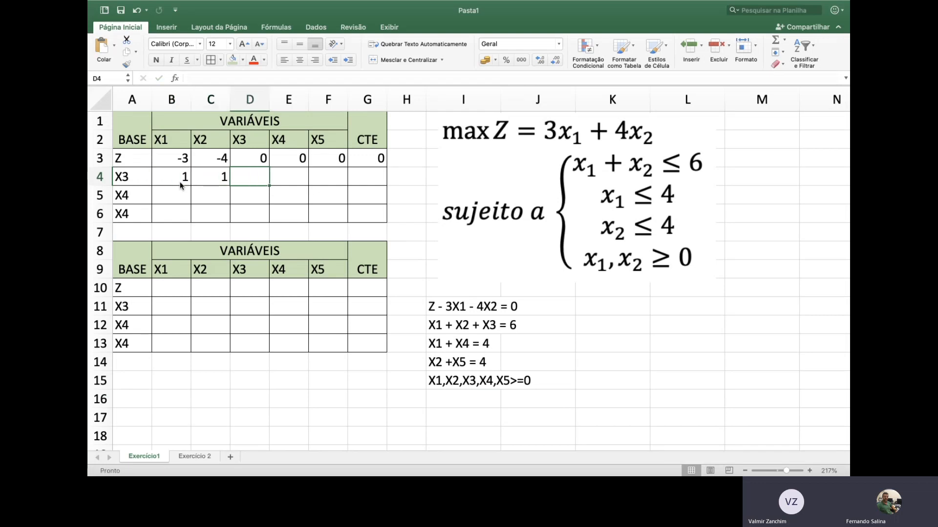
pyautogui.write('1')
pyautogui.press('Tab')
pyautogui.write('0')
pyautogui.press('Tab')
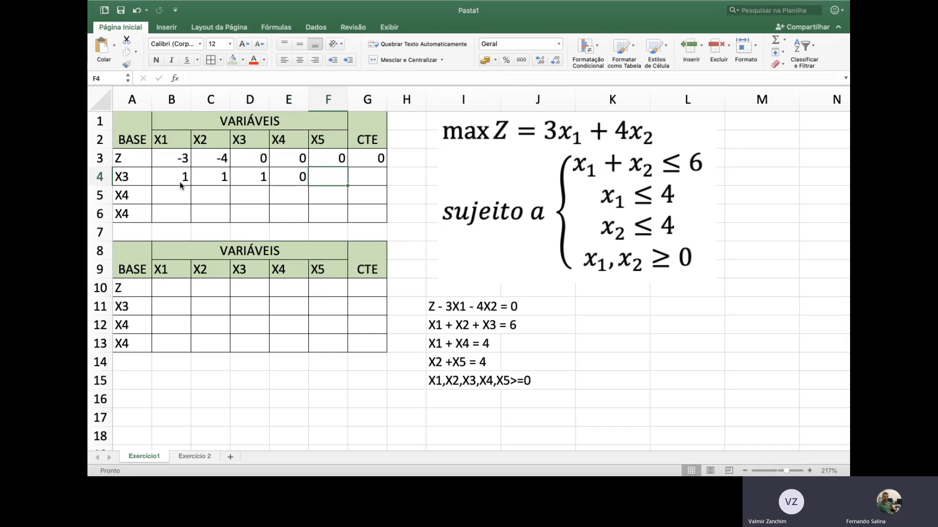
pyautogui.write('0')
pyautogui.press('Tab')
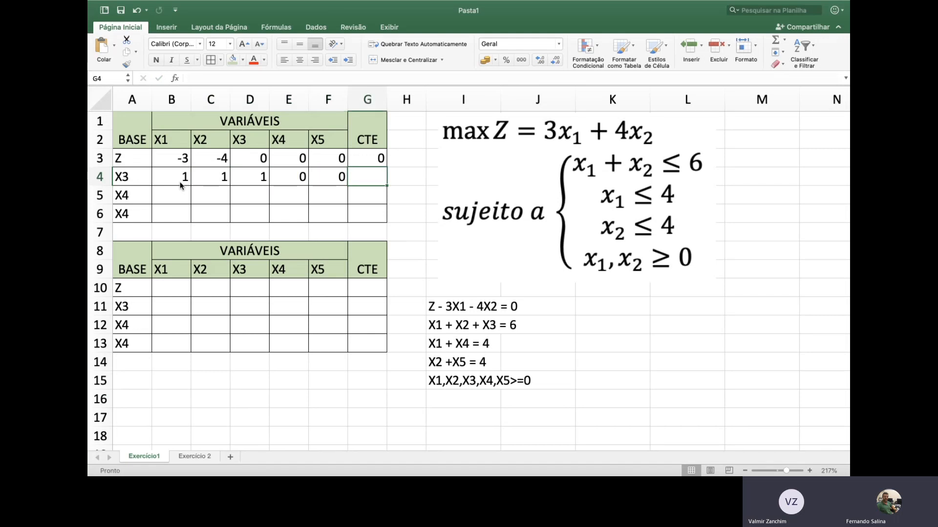
pyautogui.write('6')
pyautogui.press('Return')
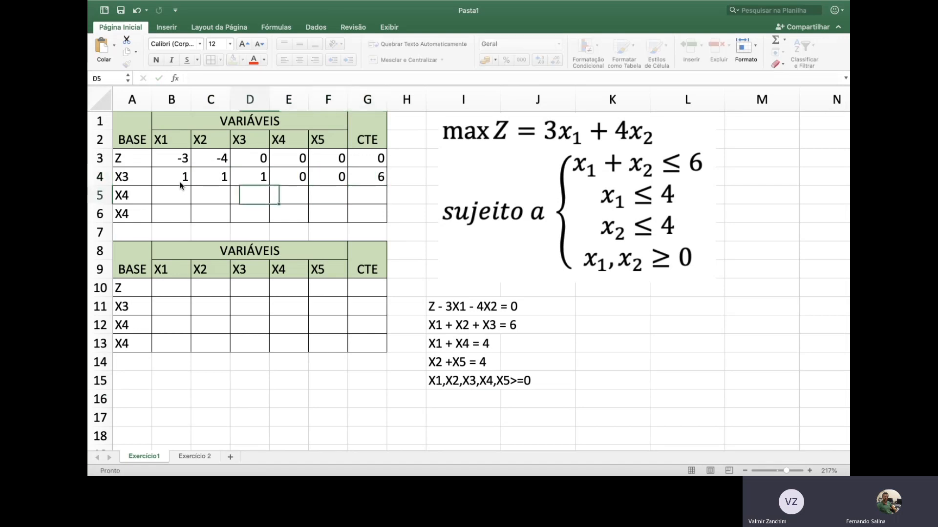
pyautogui.press('Left')
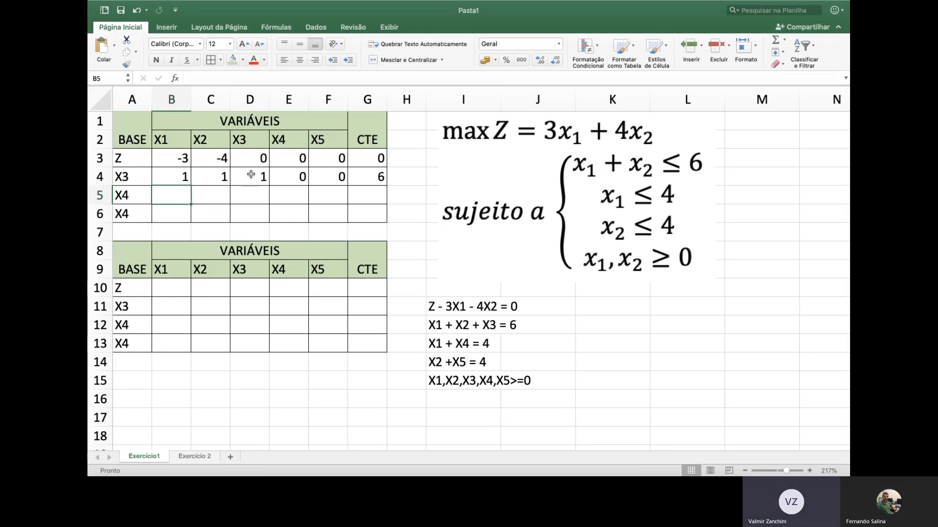
# - Correct the last BASE label of both tables, cells A6 and A13, to X5
pyautogui.click(131, 212)
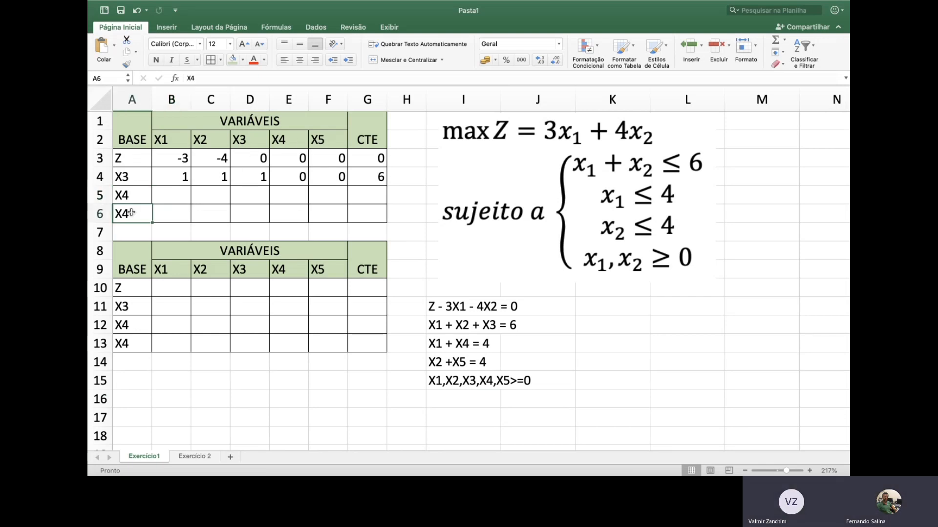
pyautogui.click(202, 77)
pyautogui.write('5')
pyautogui.press('Return')
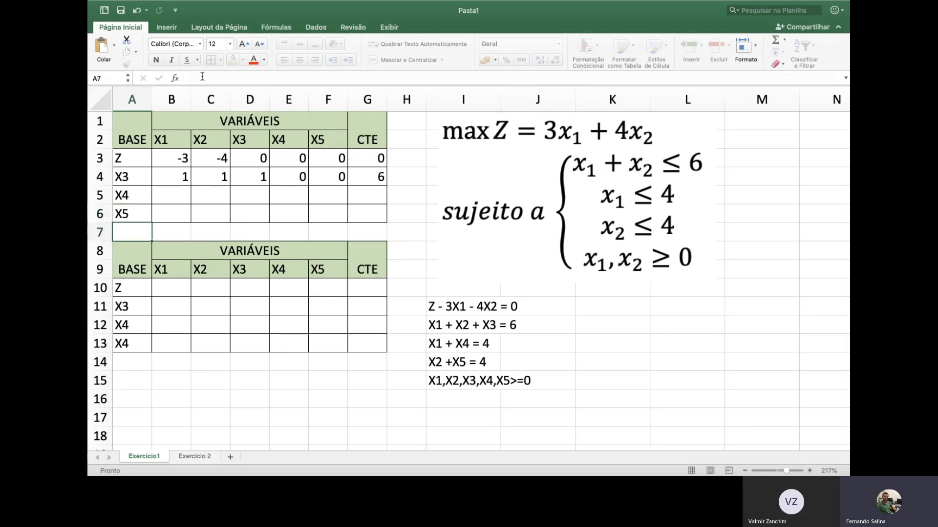
pyautogui.click(134, 345)
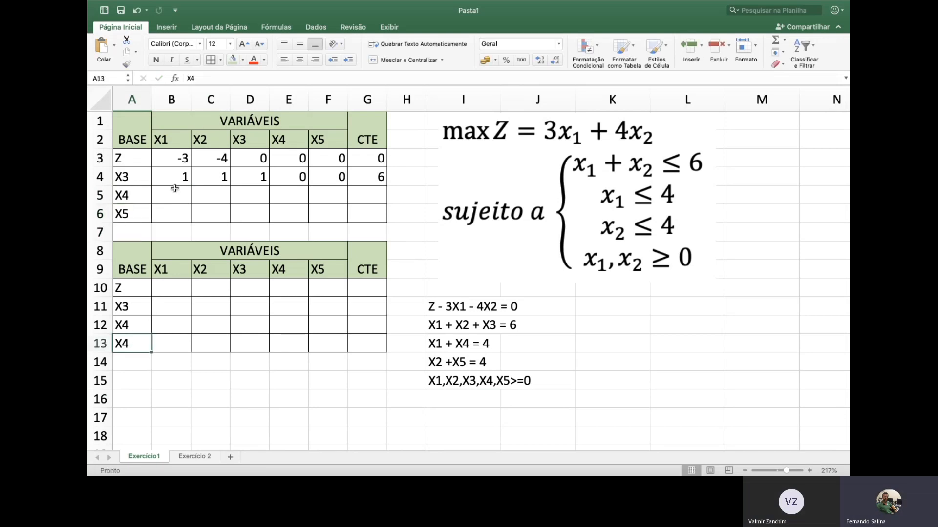
pyautogui.click(198, 78)
pyautogui.press('BackSpace')
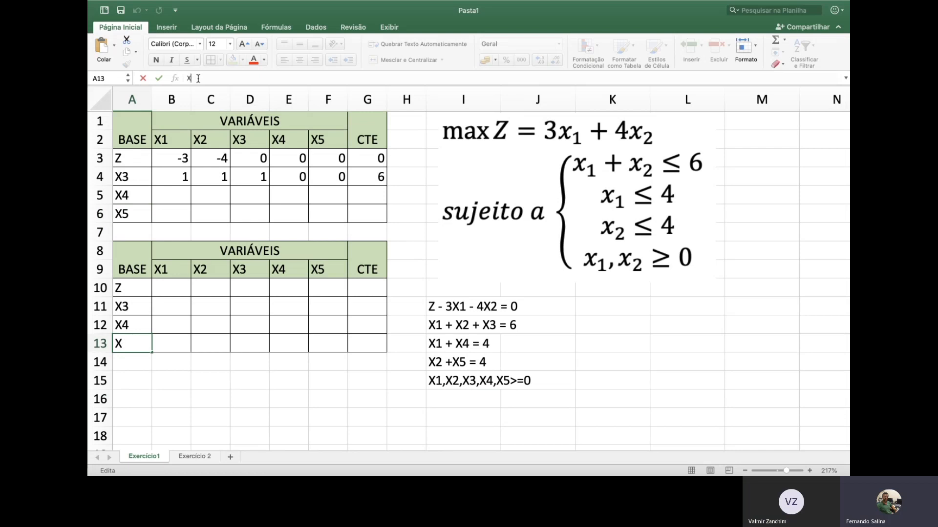
pyautogui.write('5')
pyautogui.press('Return')
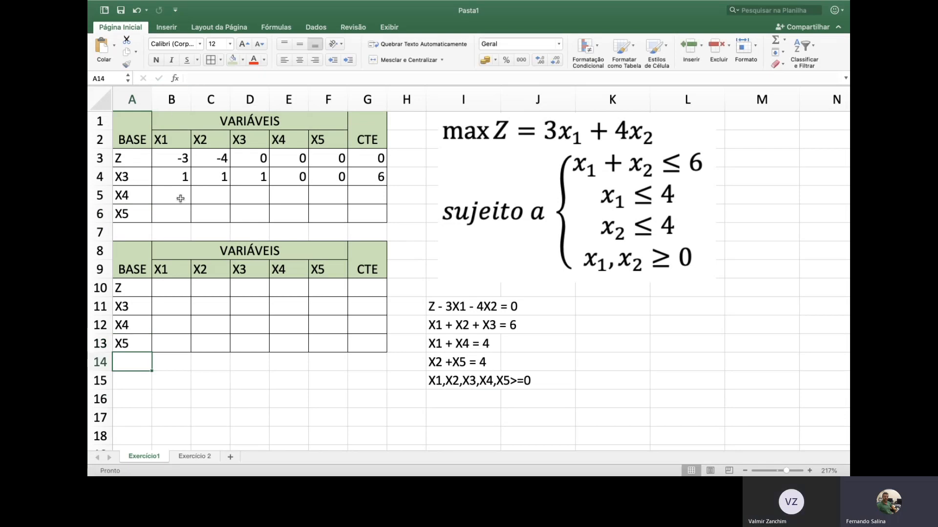
# - Fill the X4 row of the first table, B5 to G5, with 1, 0, 0, 1, 0 and 4
pyautogui.click(180, 198)
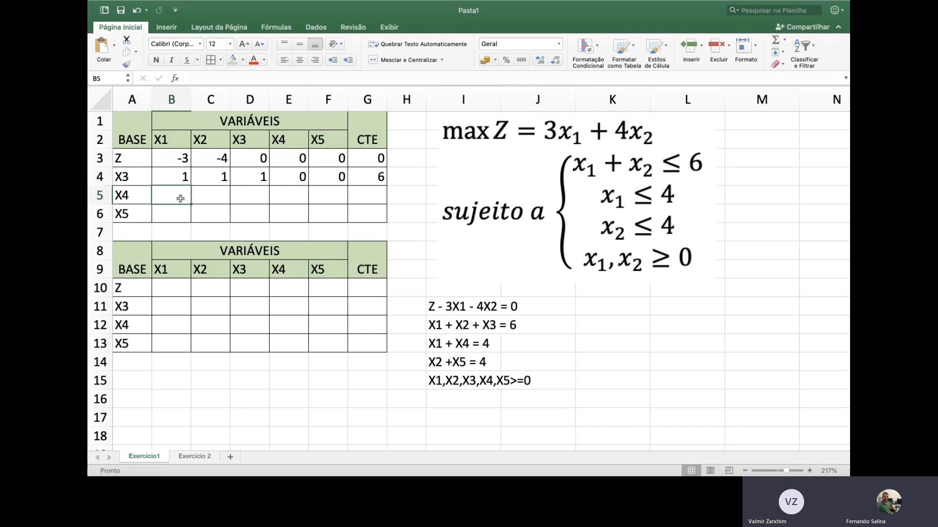
pyautogui.write('1')
pyautogui.press('Tab')
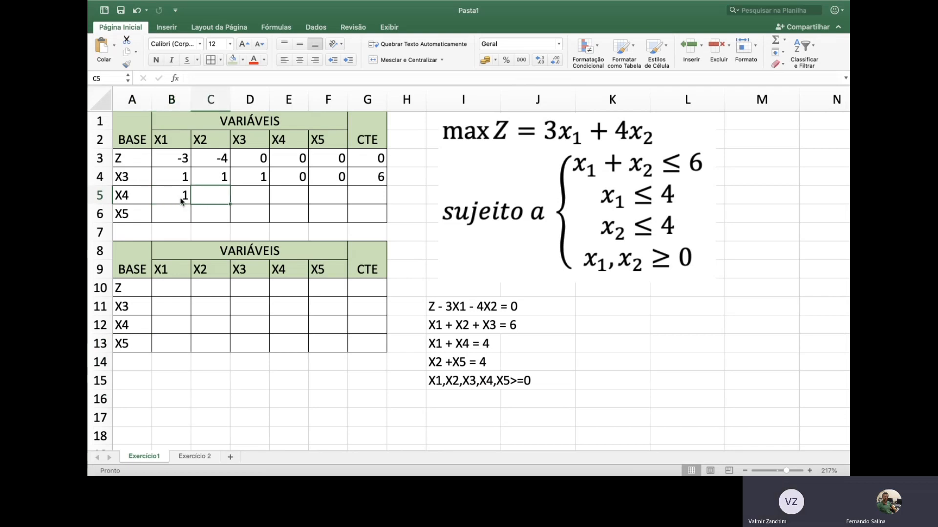
pyautogui.write('0')
pyautogui.press('Tab')
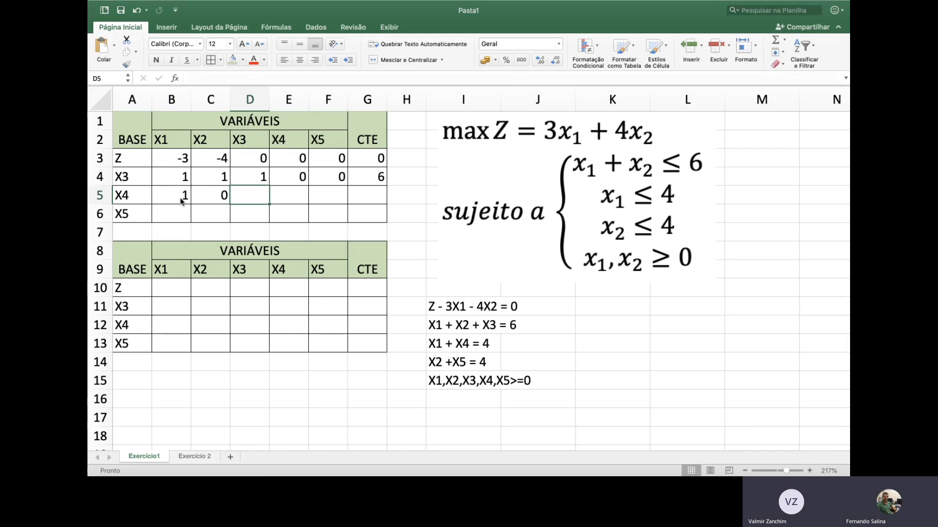
pyautogui.write('0')
pyautogui.press('Tab')
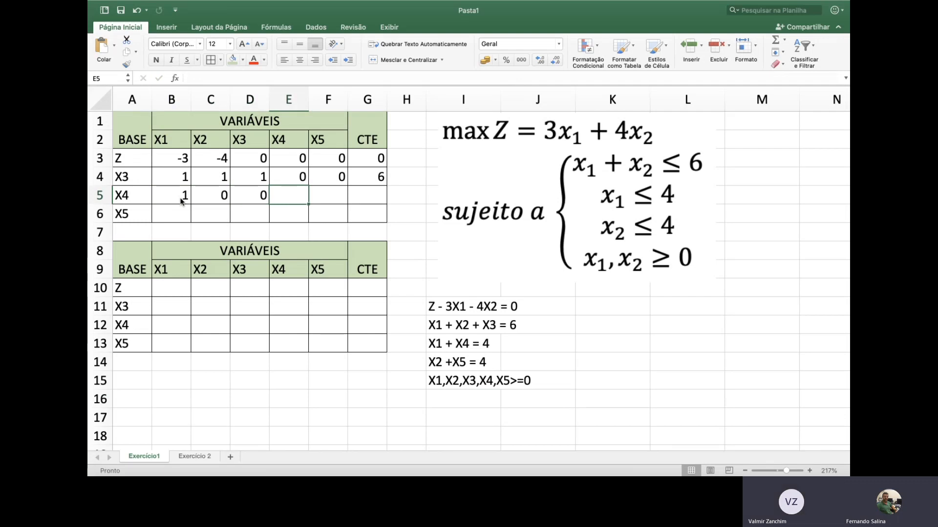
pyautogui.write('1')
pyautogui.press('Tab')
pyautogui.write('0')
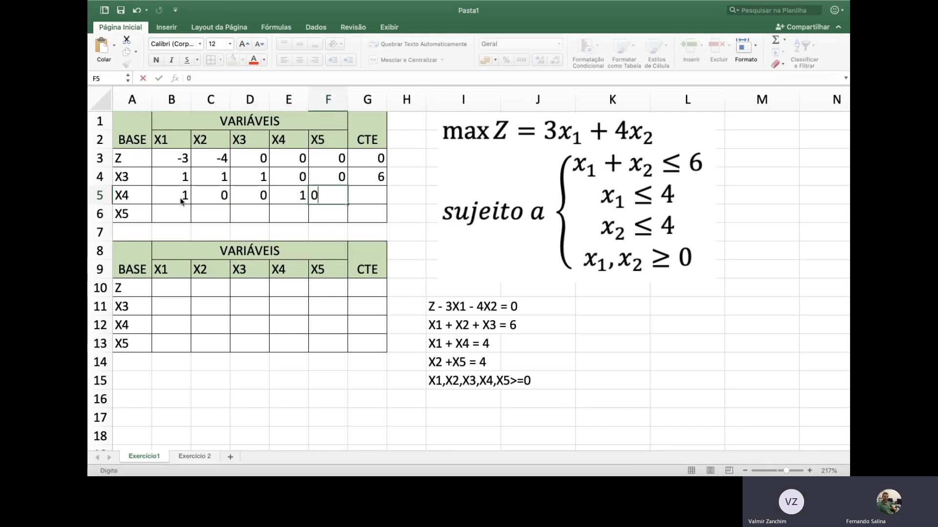
pyautogui.press('Tab')
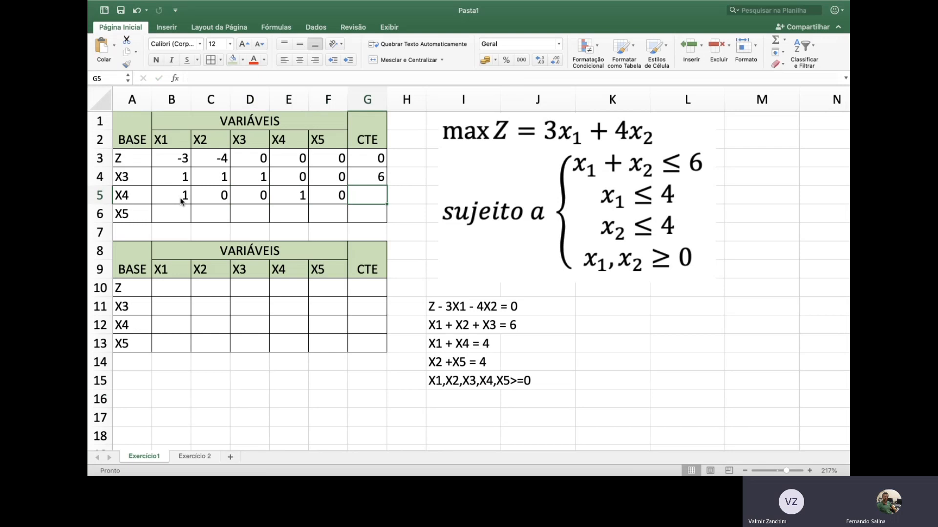
pyautogui.write('4')
pyautogui.press('Return')
# - Fill the X5 row of the first table, B6 to G6, with 0, 1, 0, 0, 1 and 4
pyautogui.press('Left')
pyautogui.press('Left')
pyautogui.press('Left')
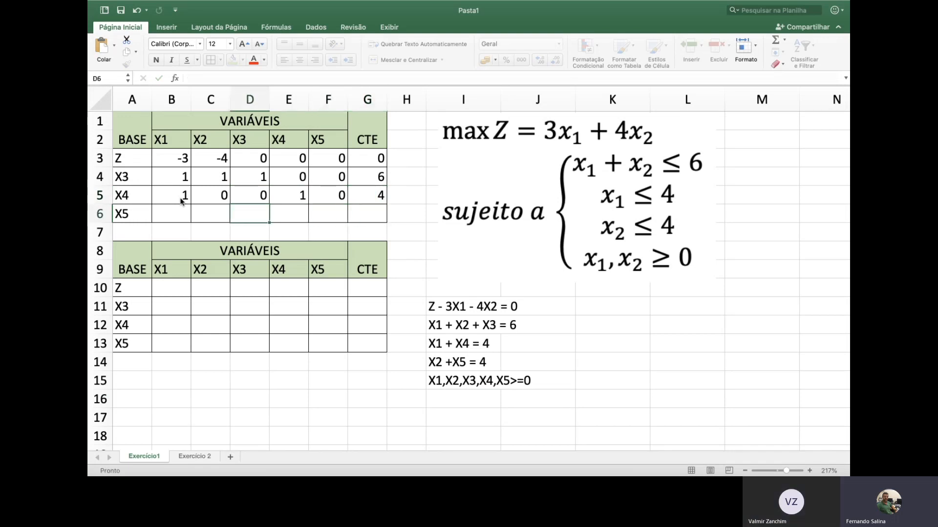
pyautogui.press('Left')
pyautogui.press('Left')
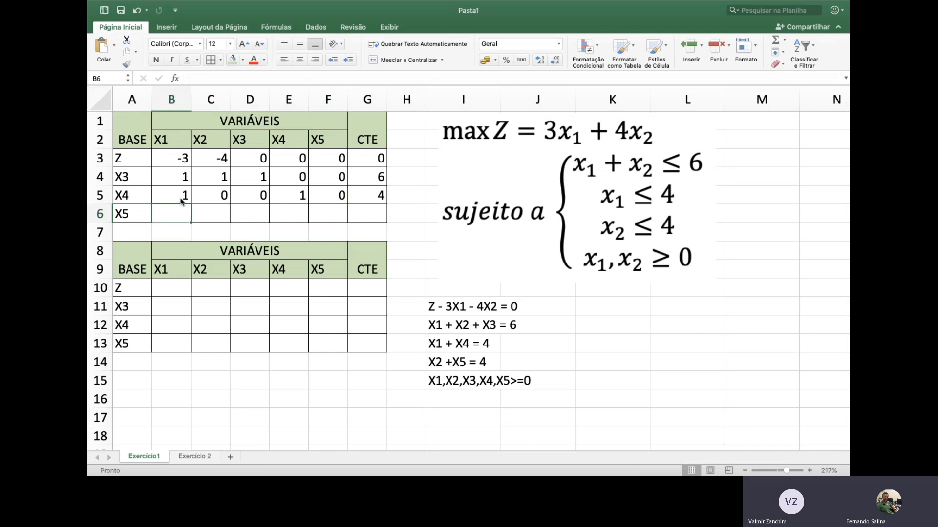
pyautogui.write('0')
pyautogui.press('Tab')
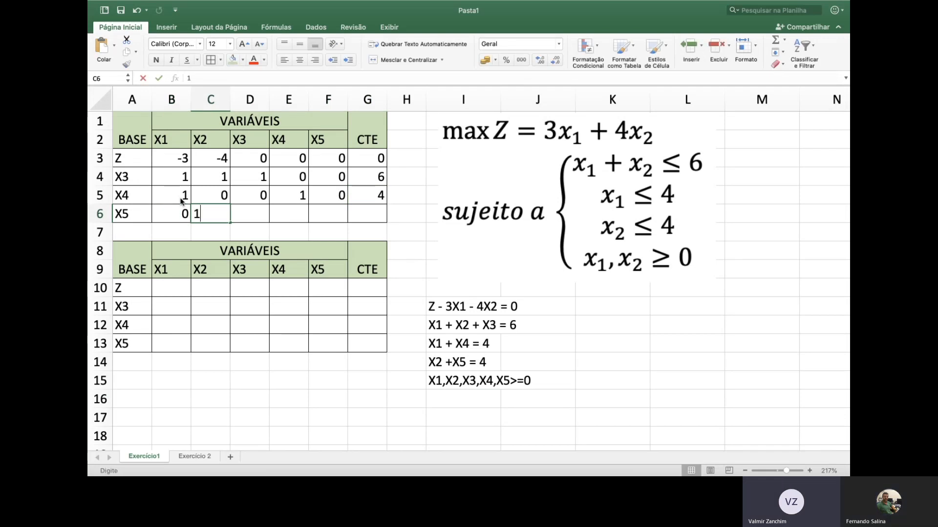
pyautogui.write('1')
pyautogui.press('Tab')
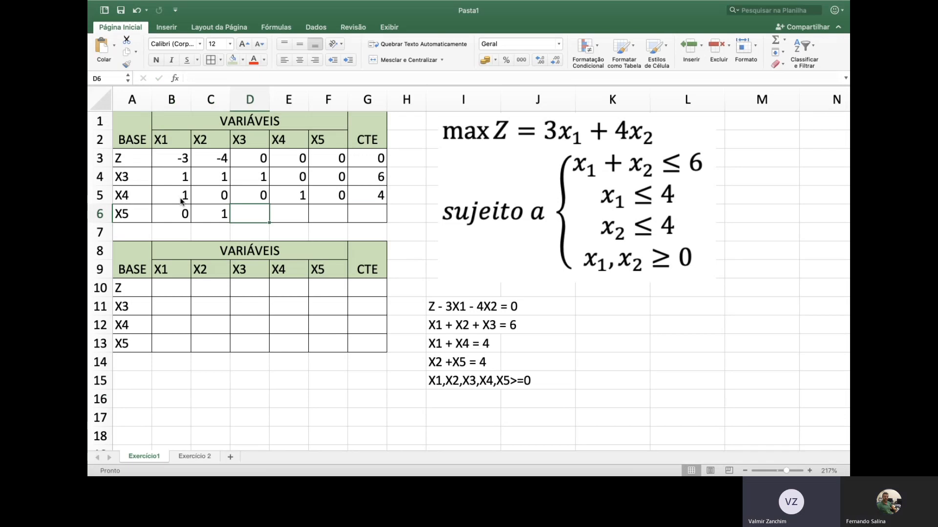
pyautogui.write('0')
pyautogui.press('Tab')
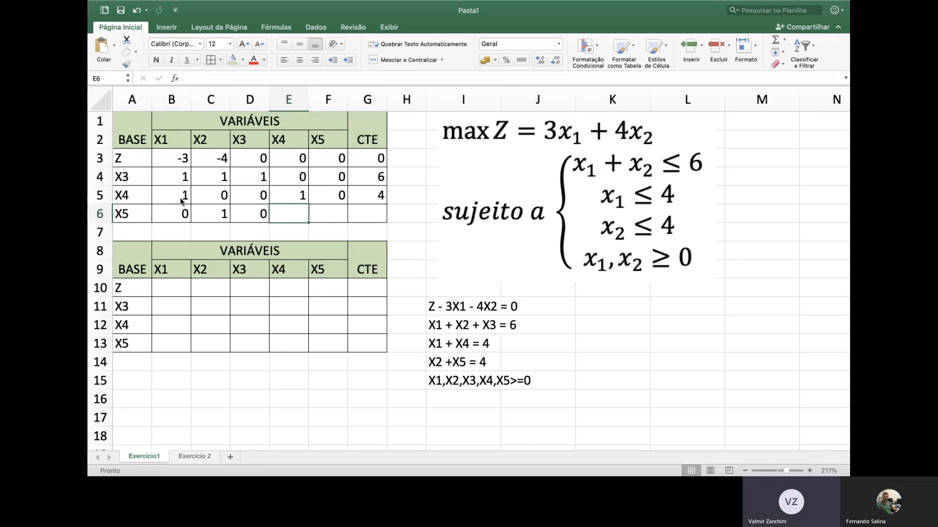
pyautogui.write('0')
pyautogui.press('Tab')
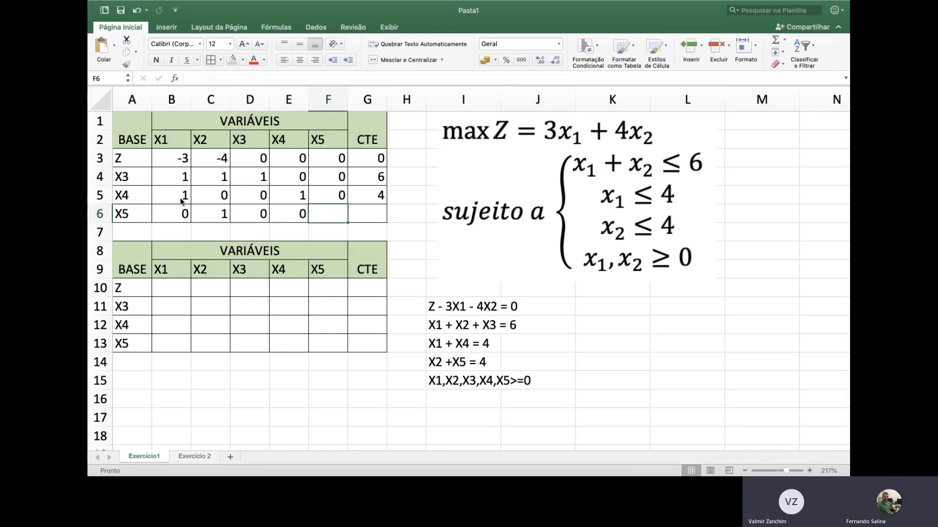
pyautogui.write('1')
pyautogui.press('Tab')
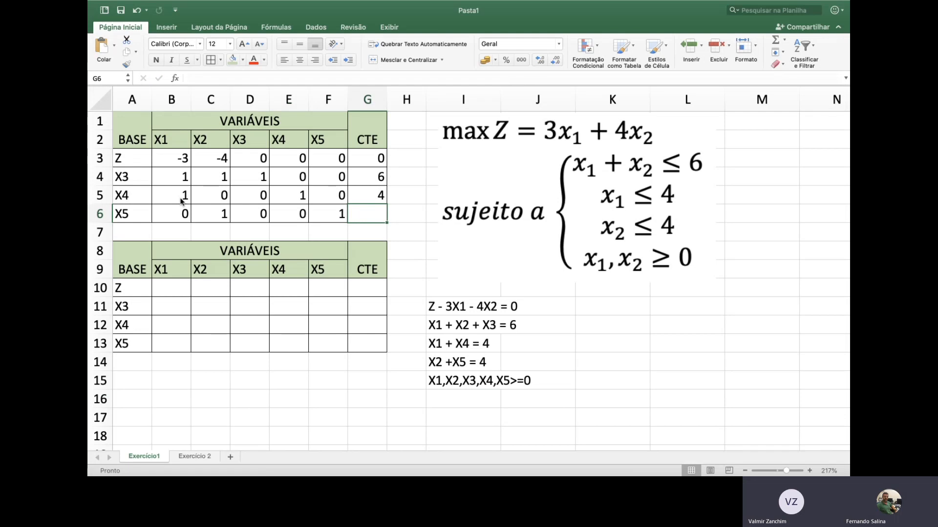
pyautogui.write('4')
pyautogui.press('Tab')
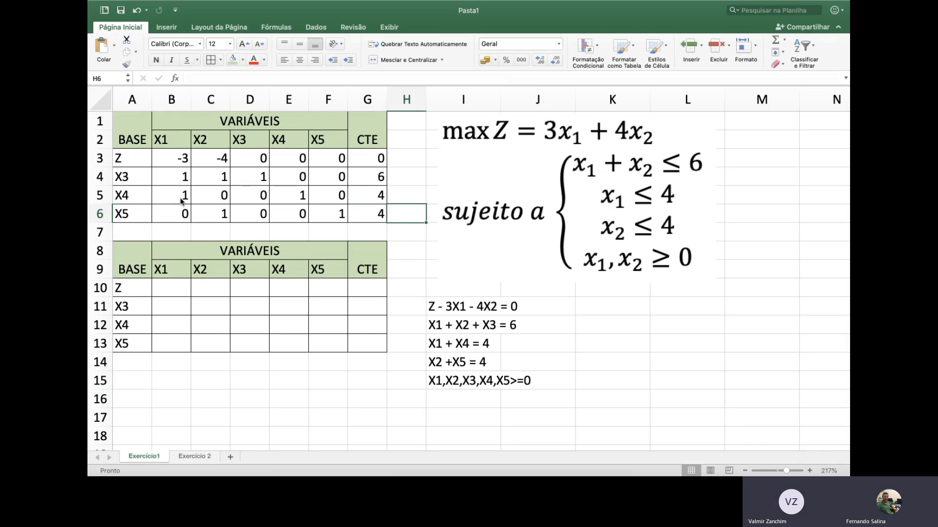
# - Review the initial solution by matching each BASE label in A3 to A6 with its CTE value in column G
pyautogui.click(126, 157)
pyautogui.click(362, 151)
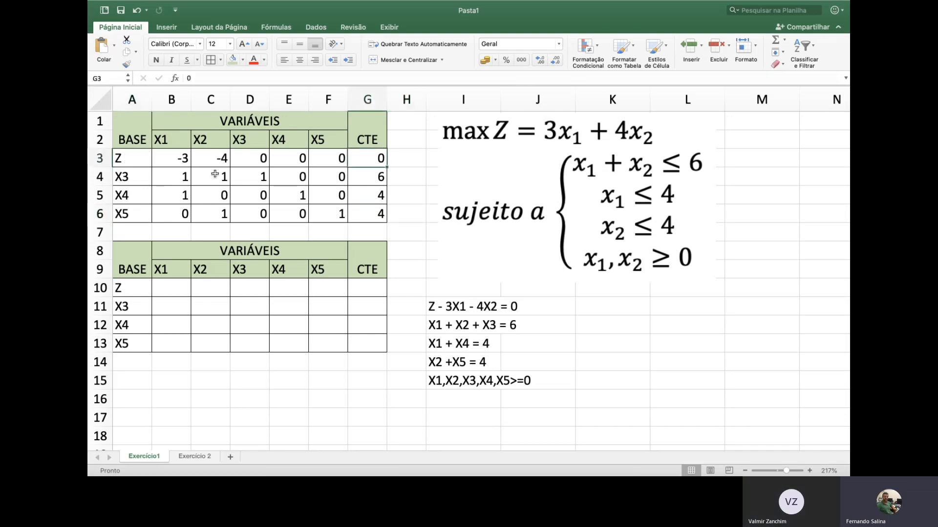
pyautogui.click(133, 182)
pyautogui.click(367, 177)
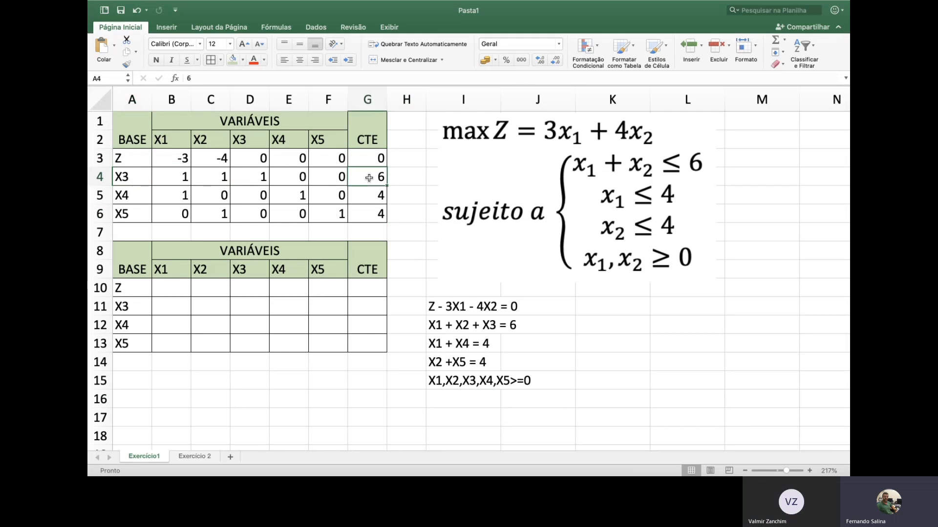
pyautogui.click(123, 194)
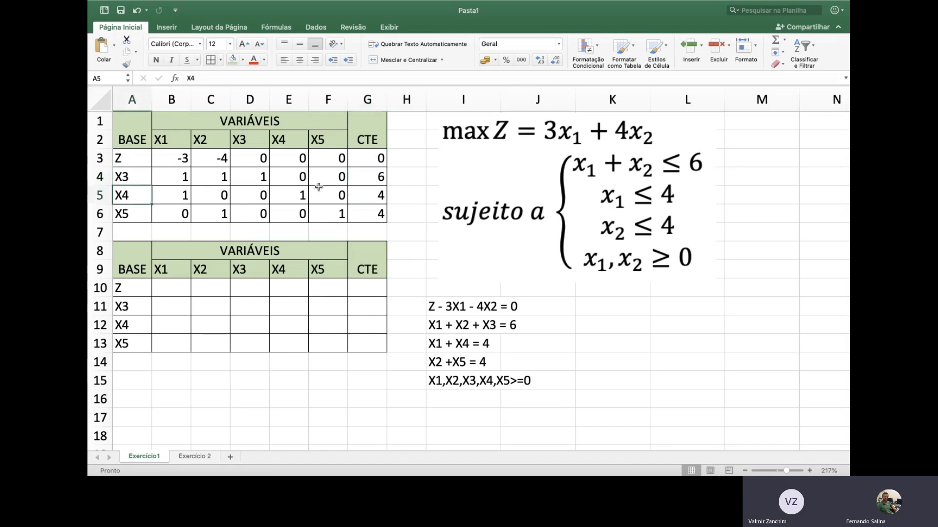
pyautogui.click(380, 194)
pyautogui.click(132, 216)
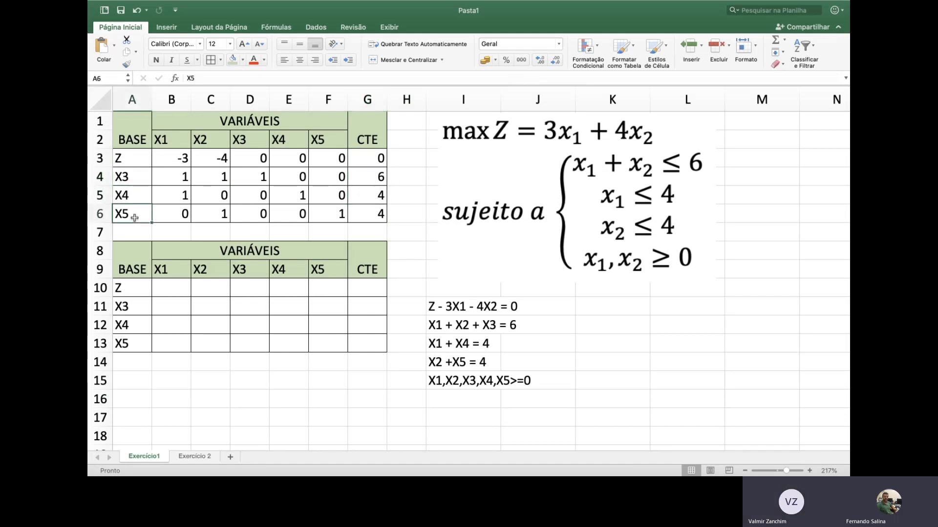
pyautogui.click(381, 216)
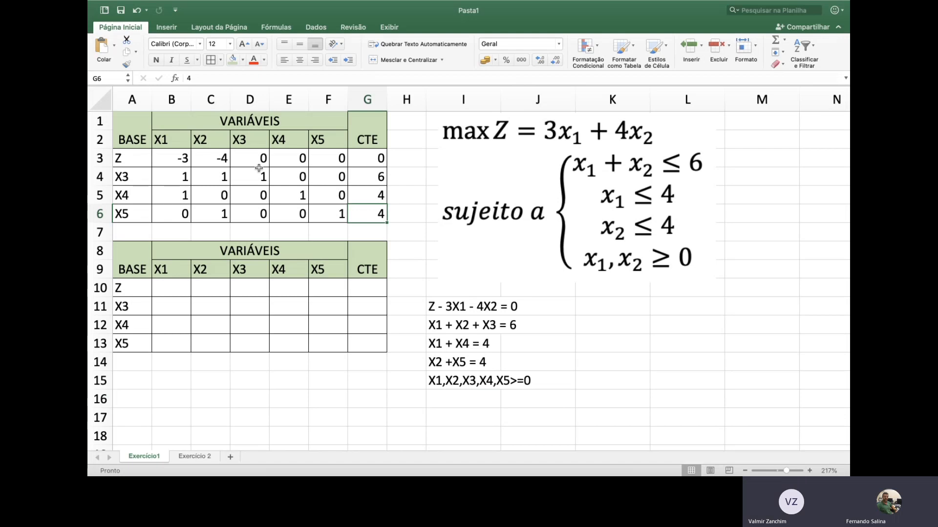
# - Examine the Z row coefficients B3 to F3 for negative values, focusing on the X2 column
pyautogui.click(184, 159)
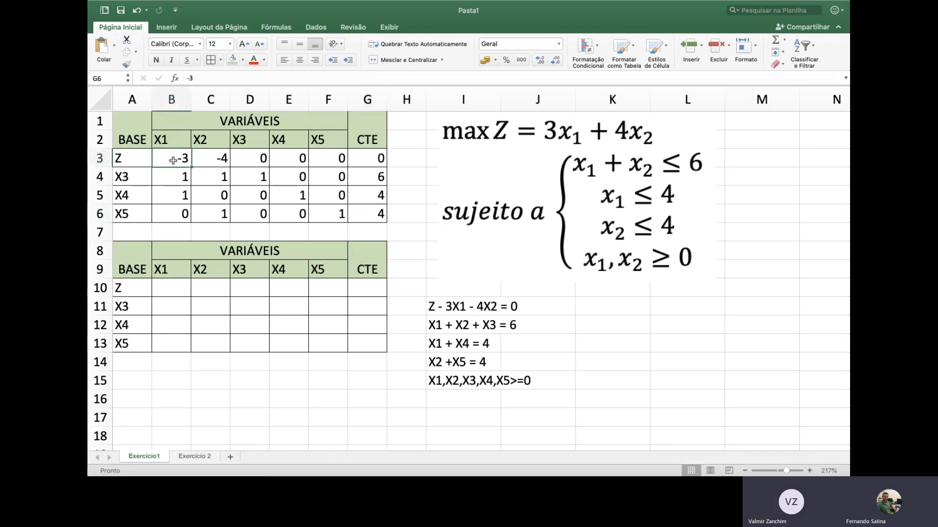
pyautogui.moveTo(184, 160); pyautogui.dragTo(325, 158)
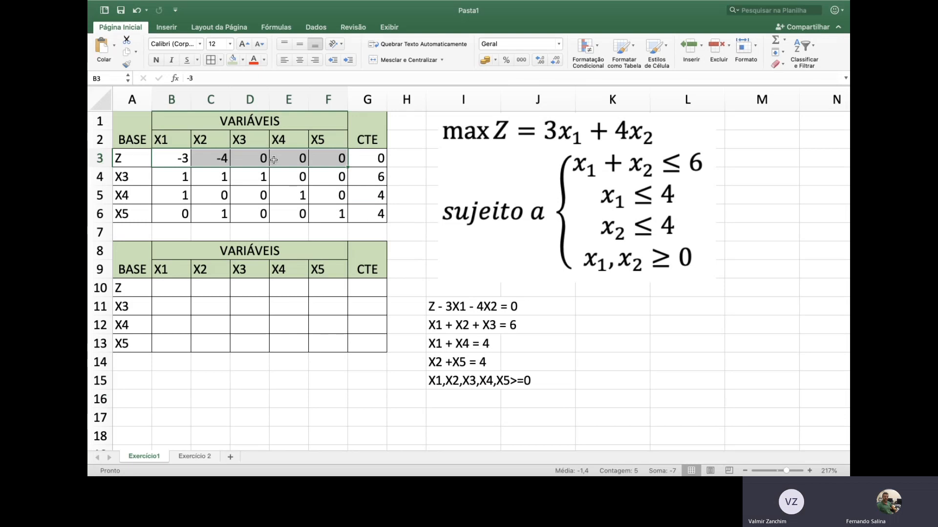
pyautogui.click(244, 182)
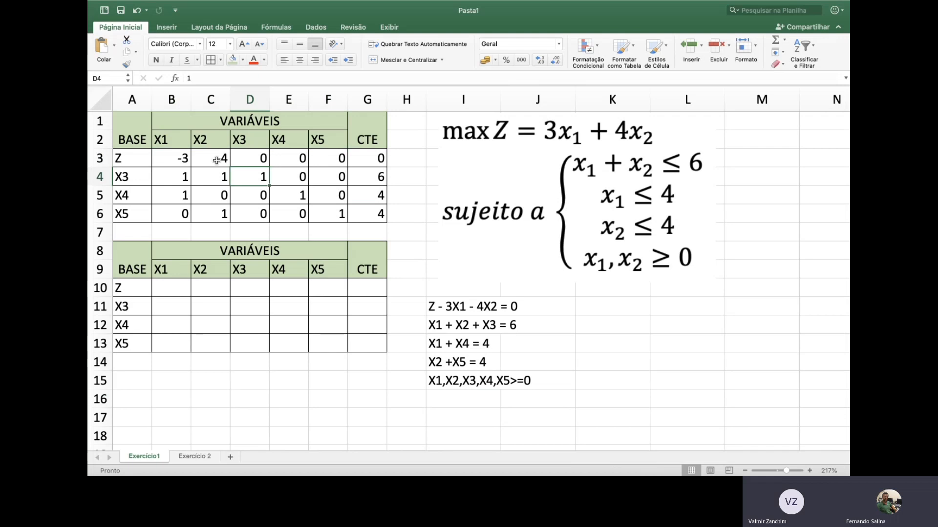
pyautogui.click(217, 161)
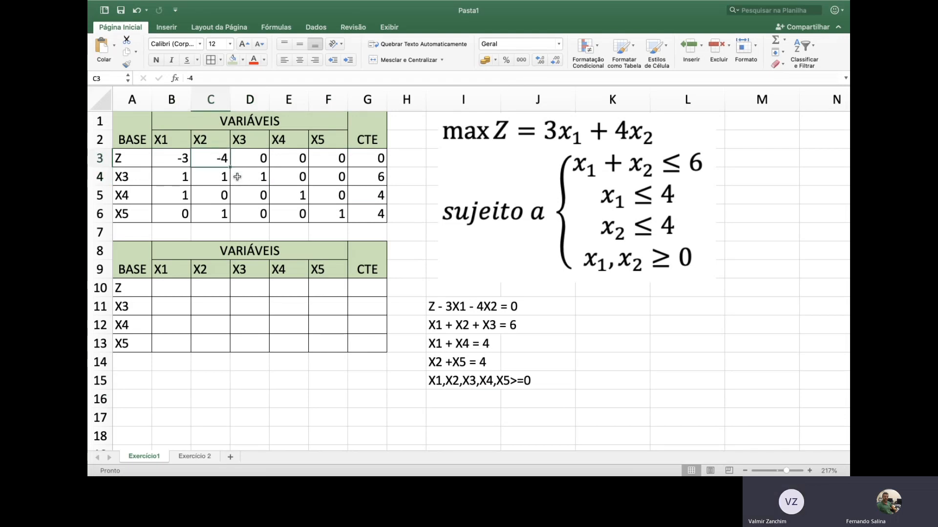
pyautogui.click(221, 179)
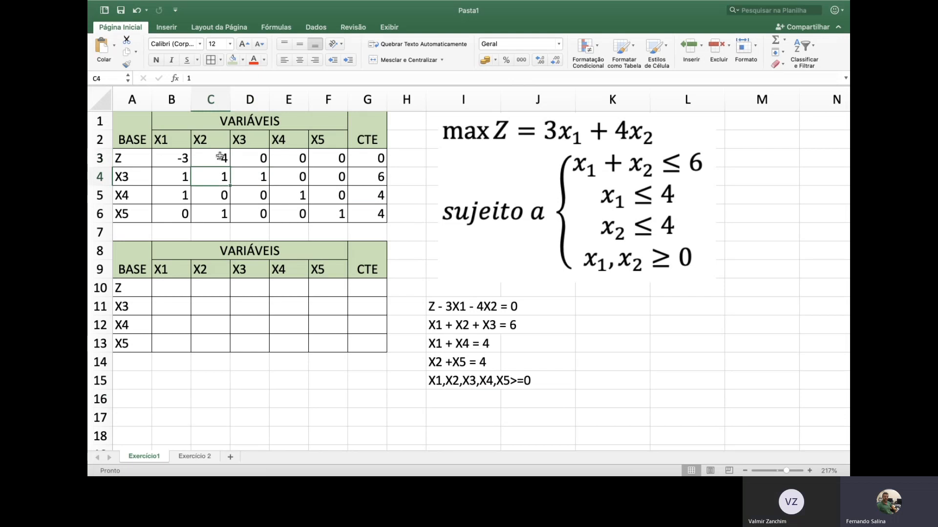
# - Highlight the X2 column values C3 to C6 of the first table in yellow as the pivot column
pyautogui.moveTo(219, 158); pyautogui.dragTo(219, 208)
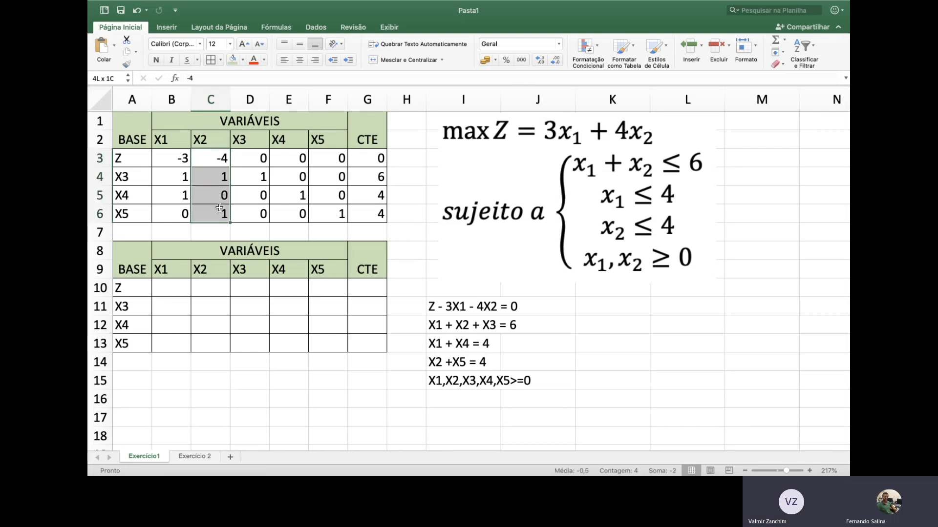
pyautogui.click(243, 61)
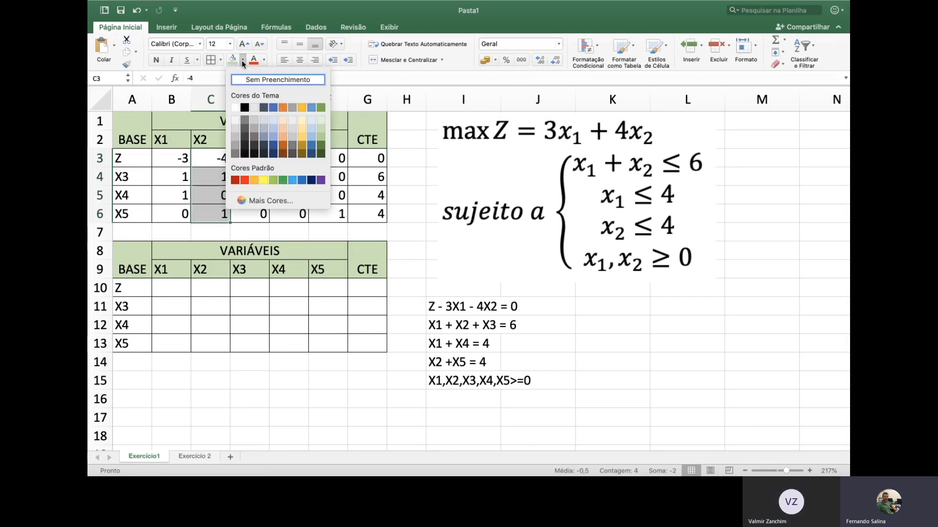
pyautogui.click(263, 181)
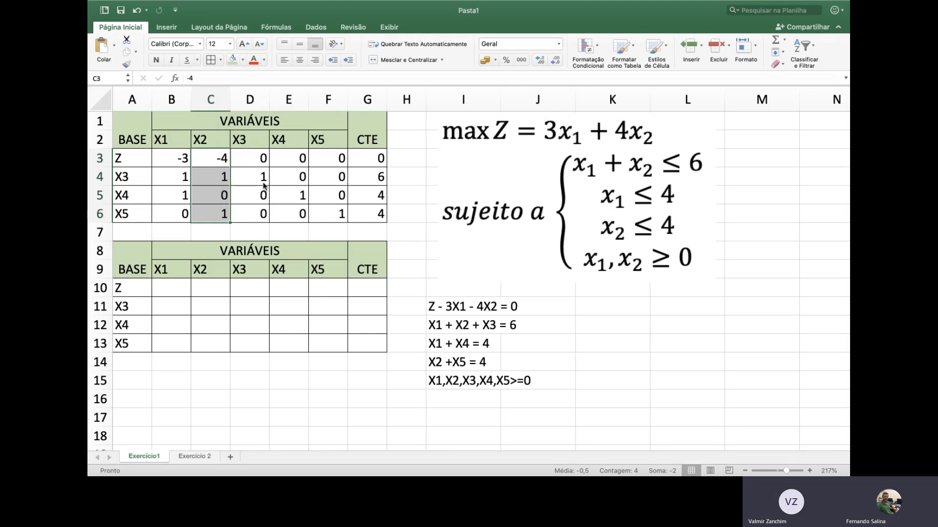
pyautogui.click(211, 160)
pyautogui.click(124, 159)
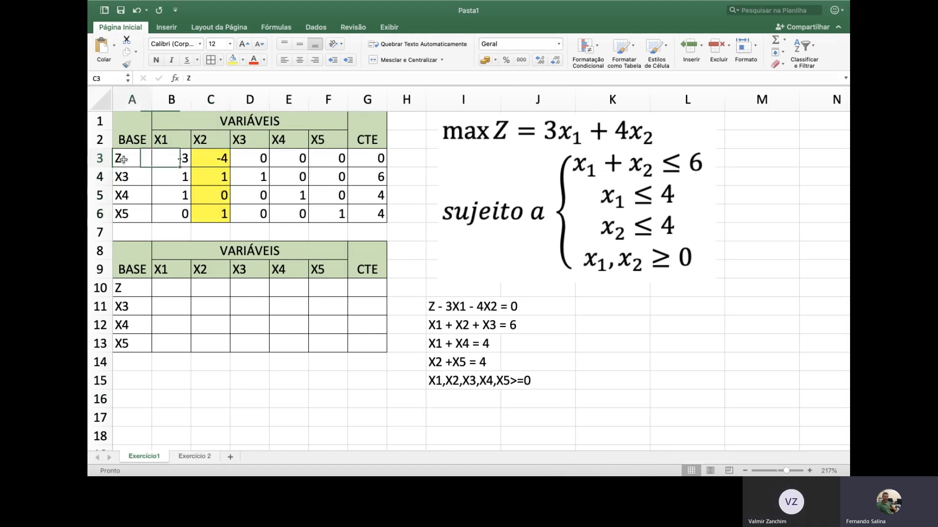
pyautogui.moveTo(123, 160); pyautogui.dragTo(336, 160)
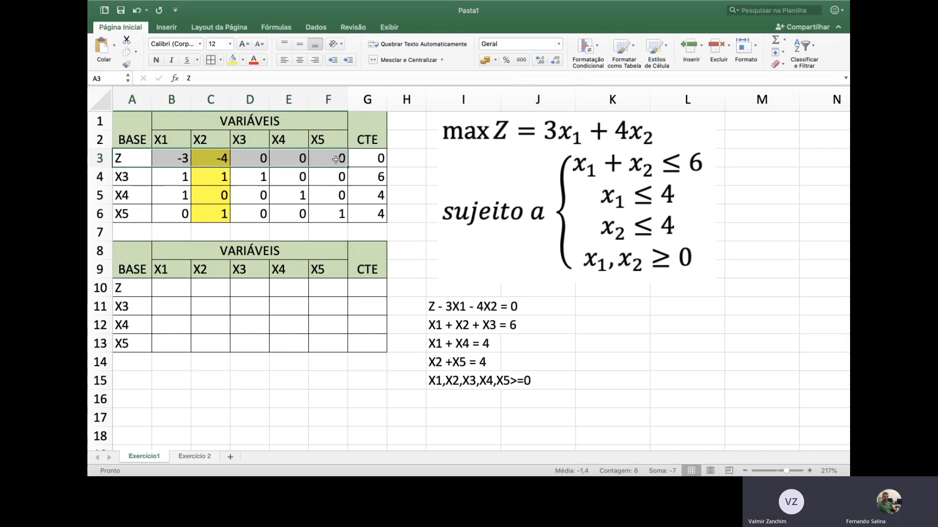
pyautogui.click(226, 181)
pyautogui.moveTo(212, 141); pyautogui.dragTo(215, 215)
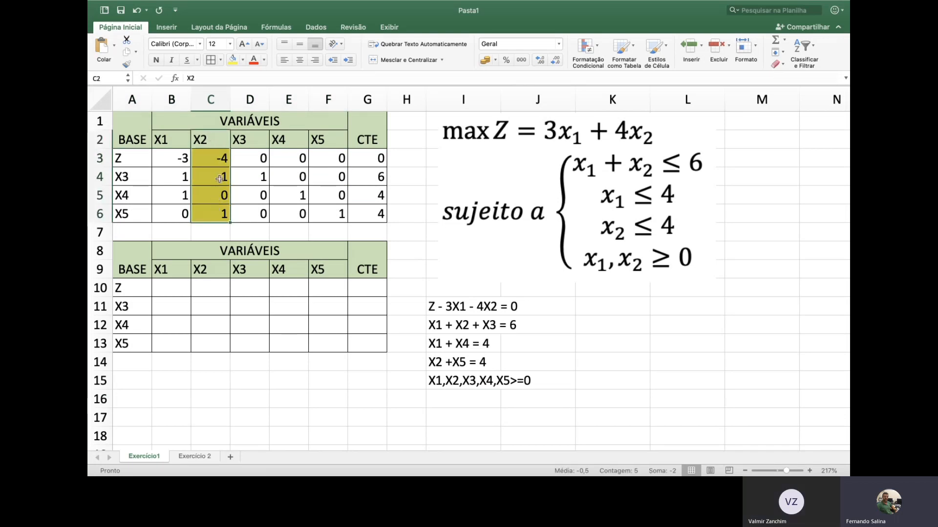
# - Calculate the X3 row's ratio in H4 by dividing its CTE by its X2 coefficient with =G4/C4
pyautogui.click(399, 178)
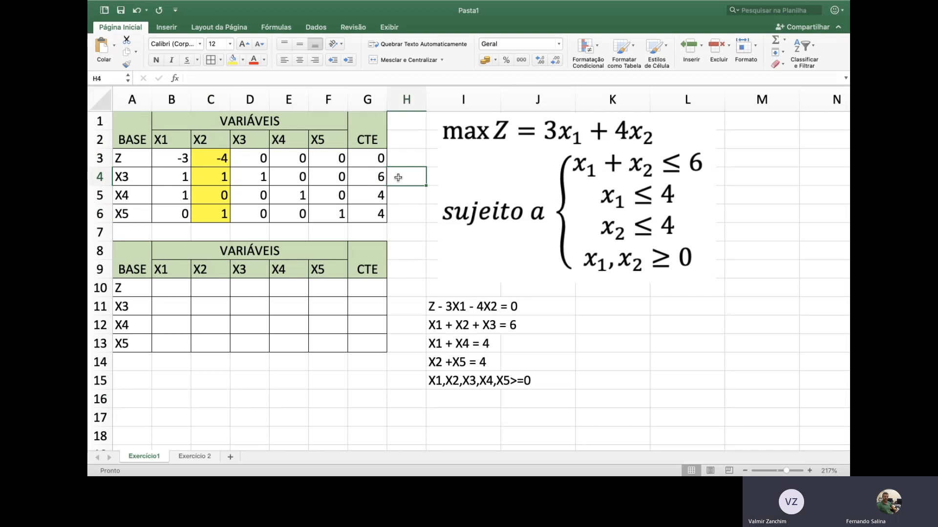
pyautogui.write('=')
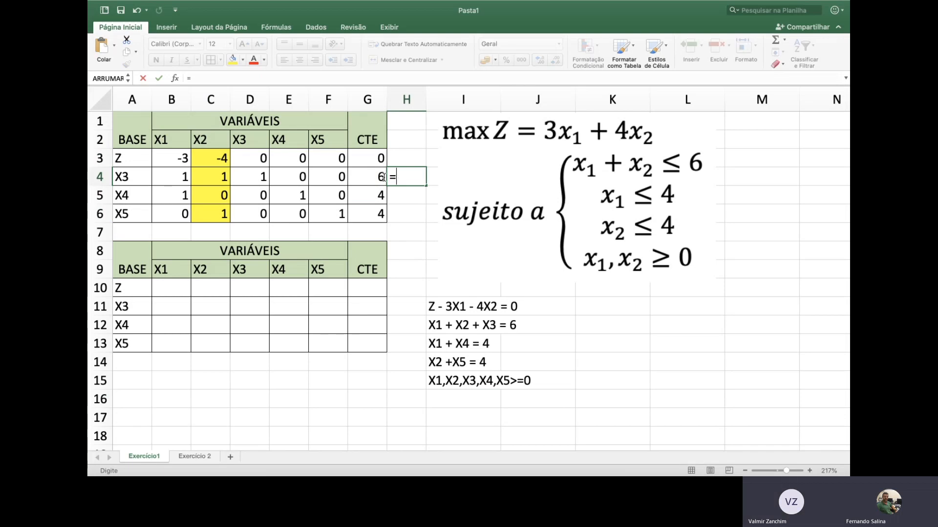
pyautogui.click(374, 176)
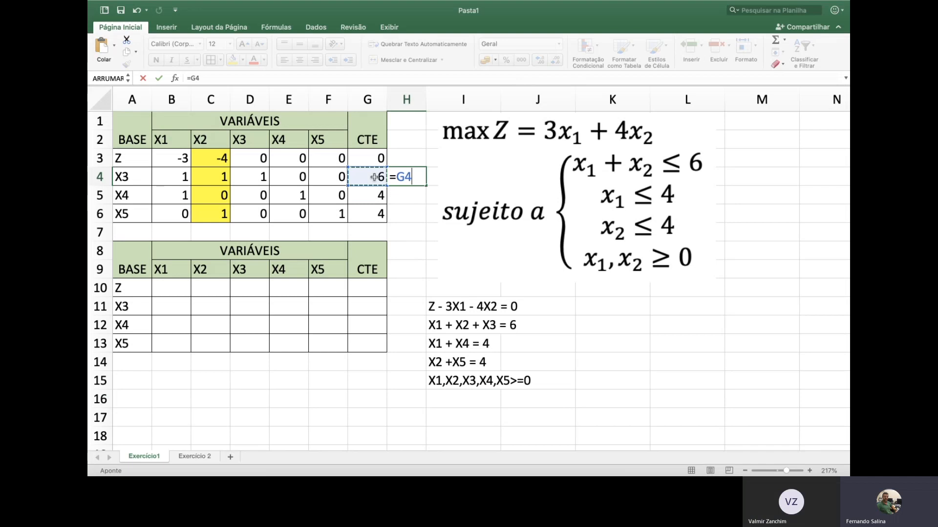
pyautogui.write('/')
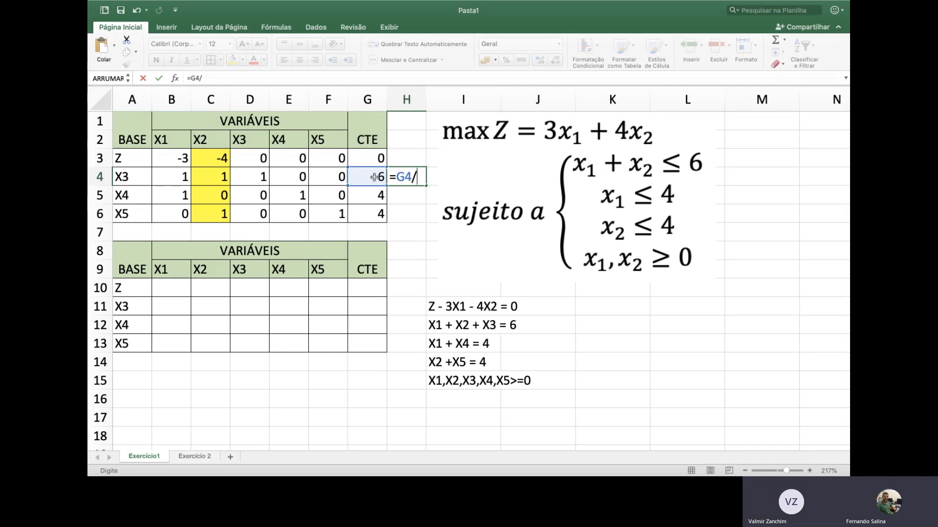
pyautogui.click(226, 177)
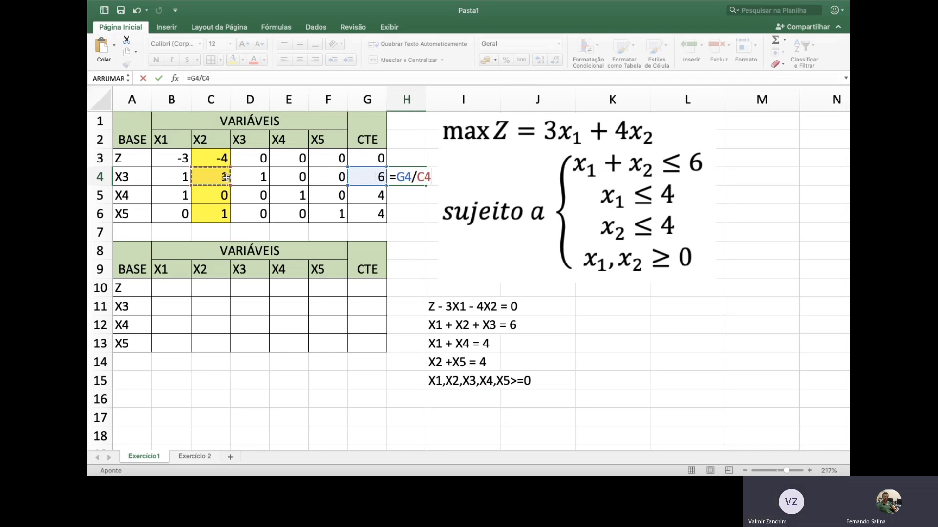
pyautogui.press('Return')
pyautogui.write('=')
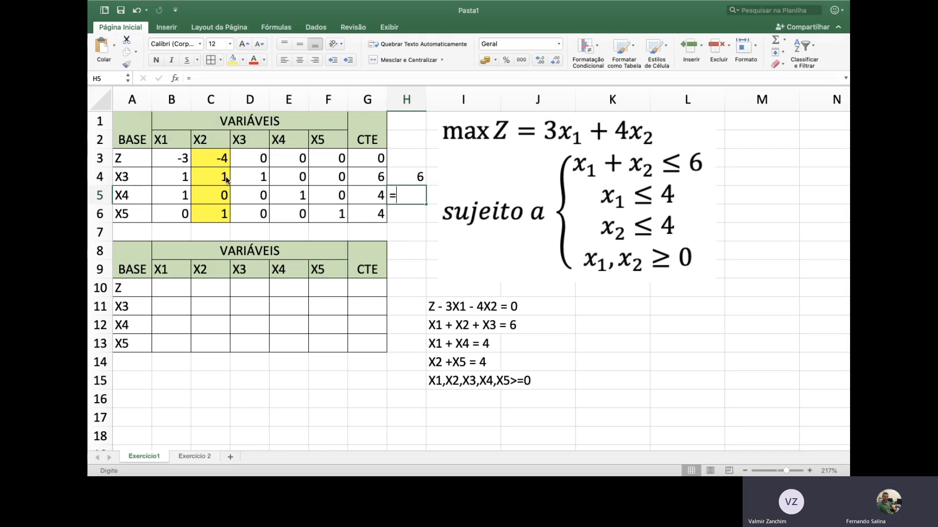
pyautogui.click(374, 195)
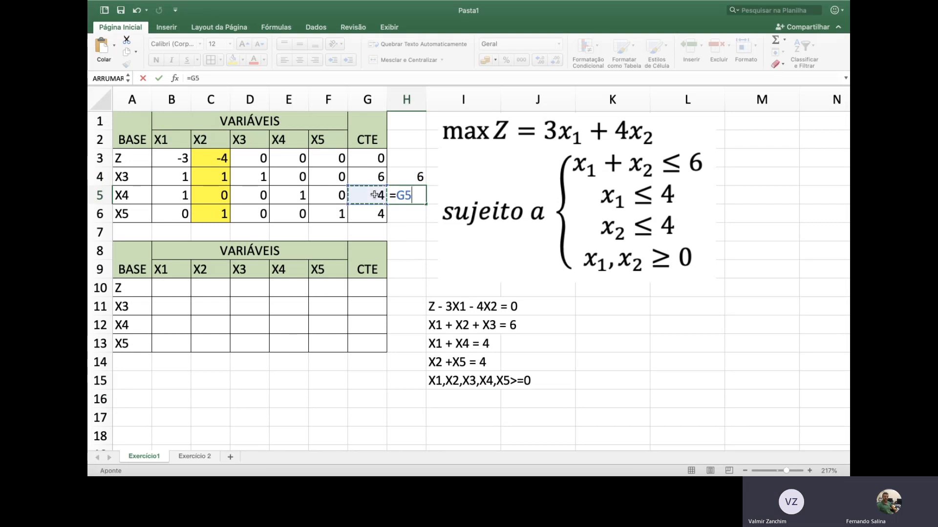
pyautogui.write('/')
pyautogui.press('BackSpace')
pyautogui.press('BackSpace')
pyautogui.press('BackSpace')
pyautogui.press('BackSpace')
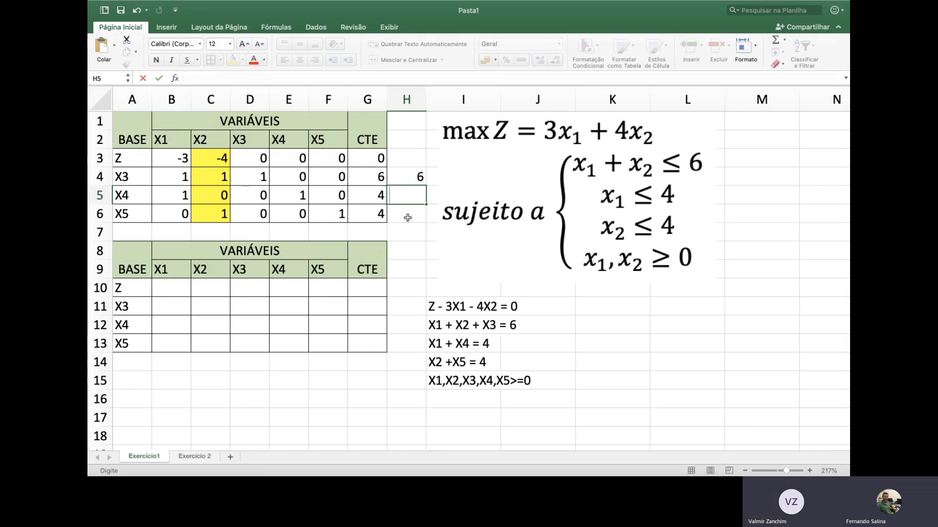
# - Calculate the X5 row's ratio in H6 by dividing its CTE by its X2 coefficient with =G6/C6
pyautogui.click(408, 216)
pyautogui.write('=')
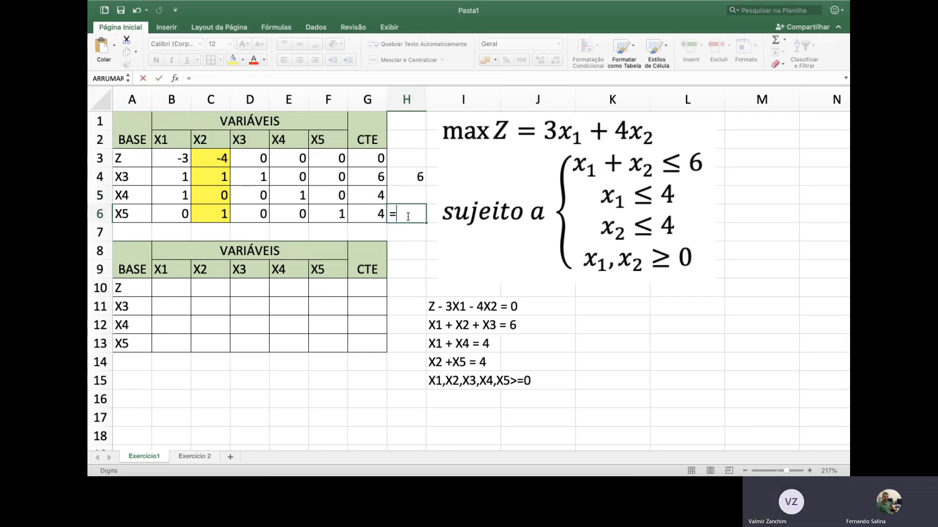
pyautogui.click(380, 215)
pyautogui.write('/')
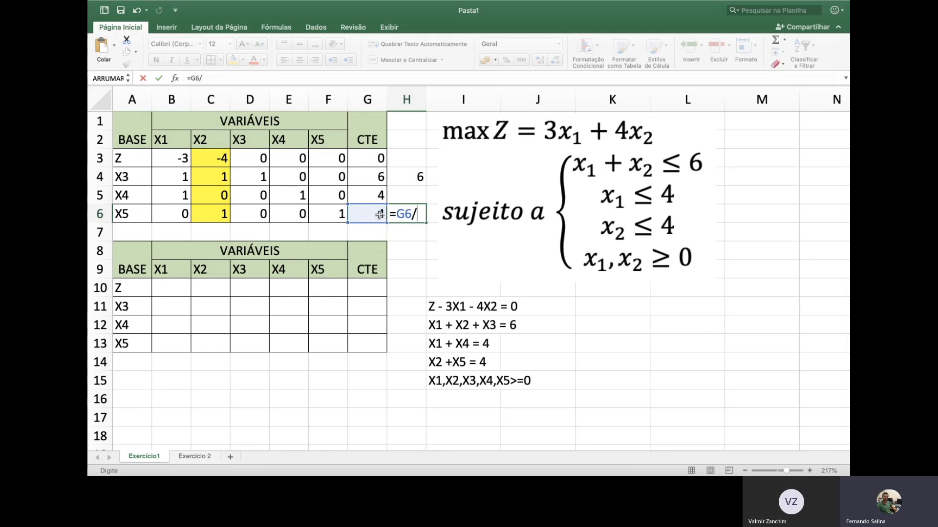
pyautogui.click(227, 214)
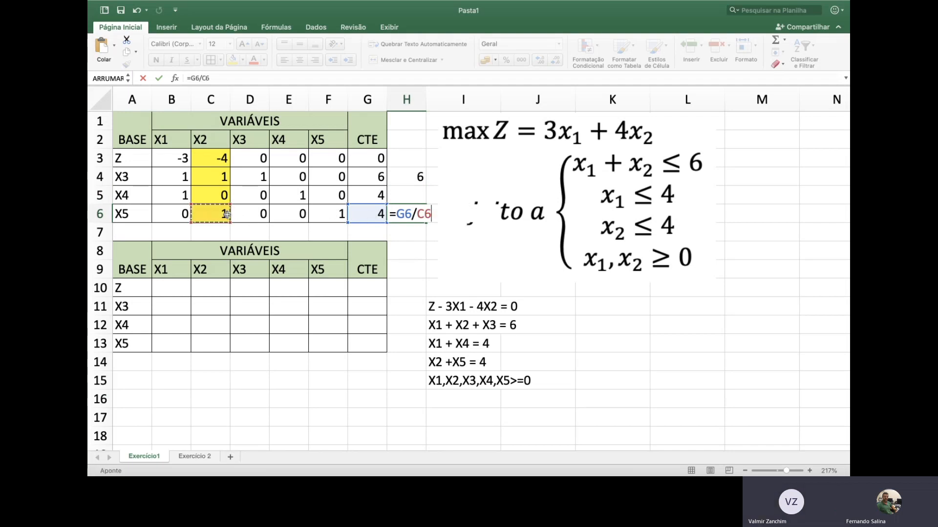
pyautogui.press('Return')
# - Compare the ratios in H4 and H6 and mark the pivot element C6 with red text and a light blue fill
pyautogui.click(419, 177)
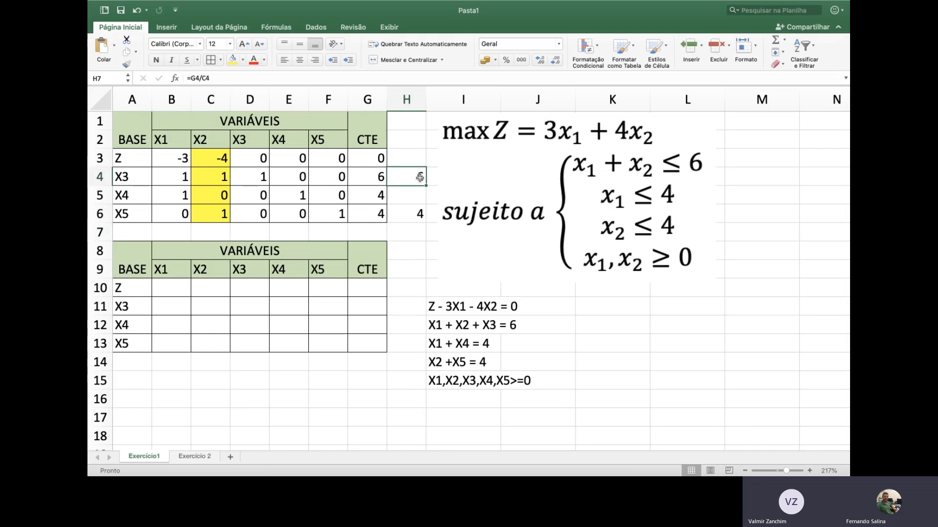
pyautogui.click(419, 217)
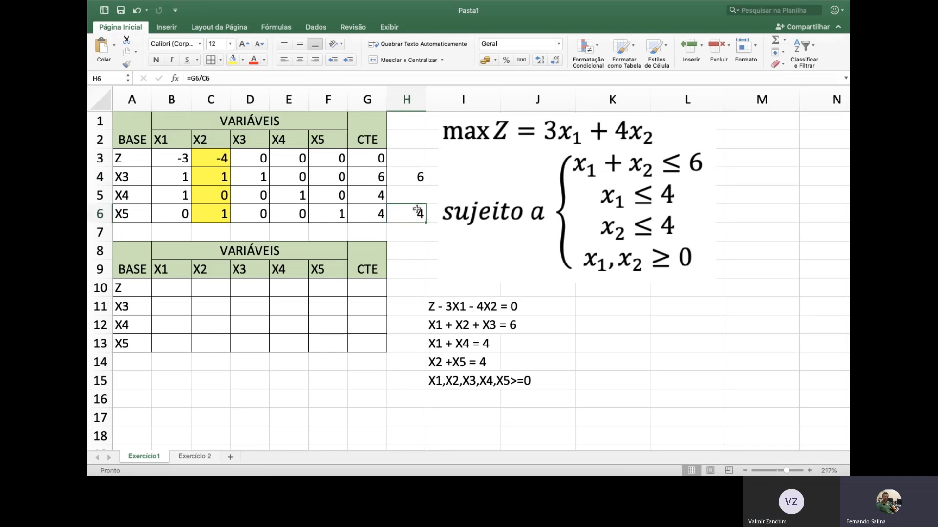
pyautogui.click(222, 213)
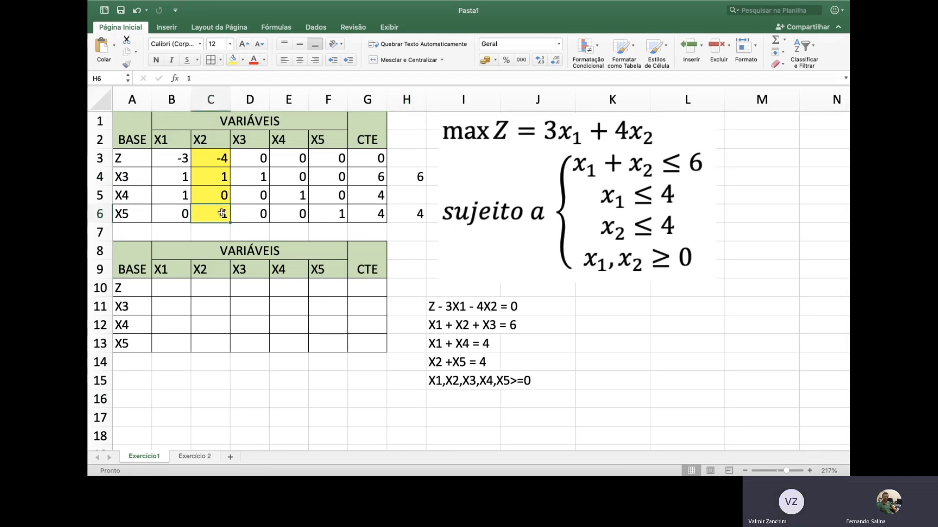
pyautogui.click(251, 60)
pyautogui.click(243, 61)
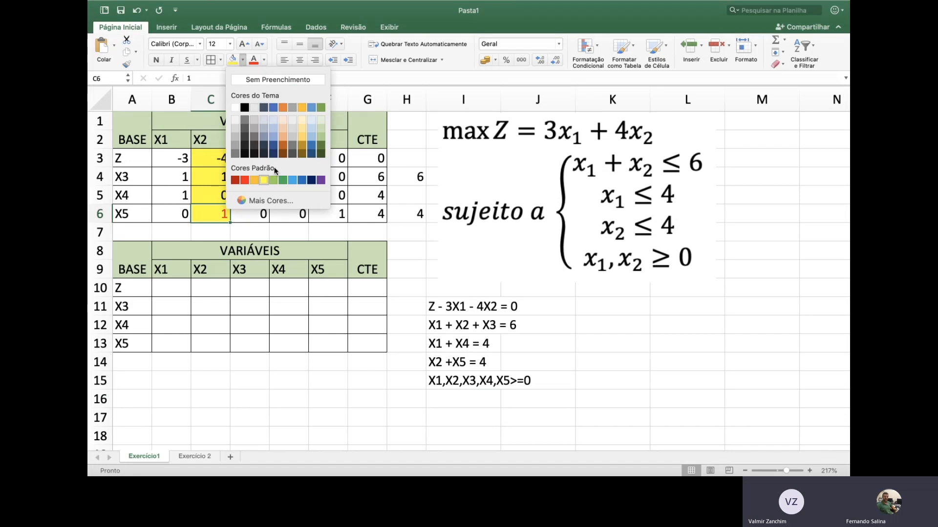
pyautogui.click(323, 126)
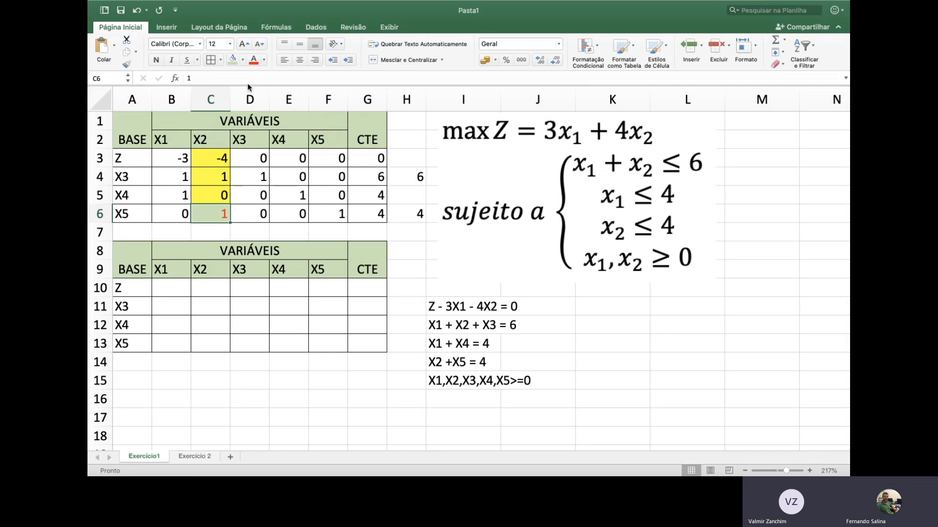
pyautogui.click(243, 60)
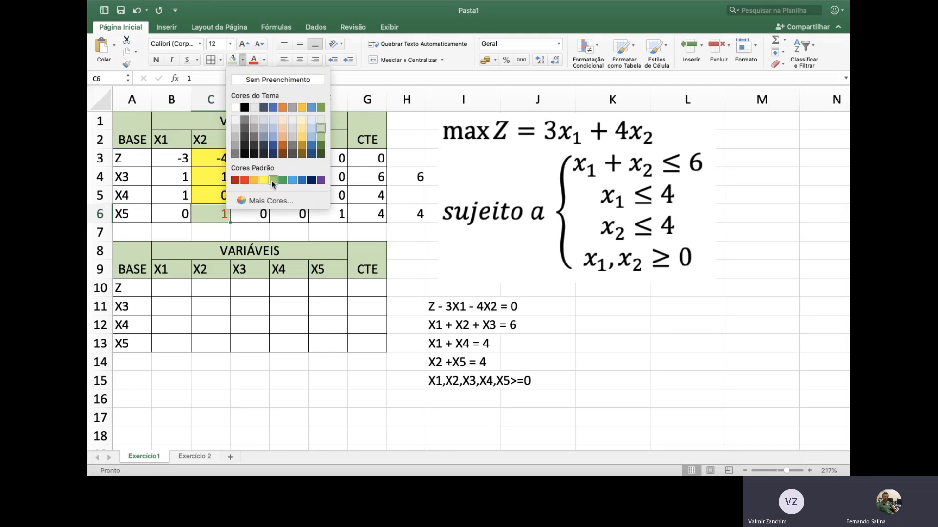
pyautogui.click(312, 138)
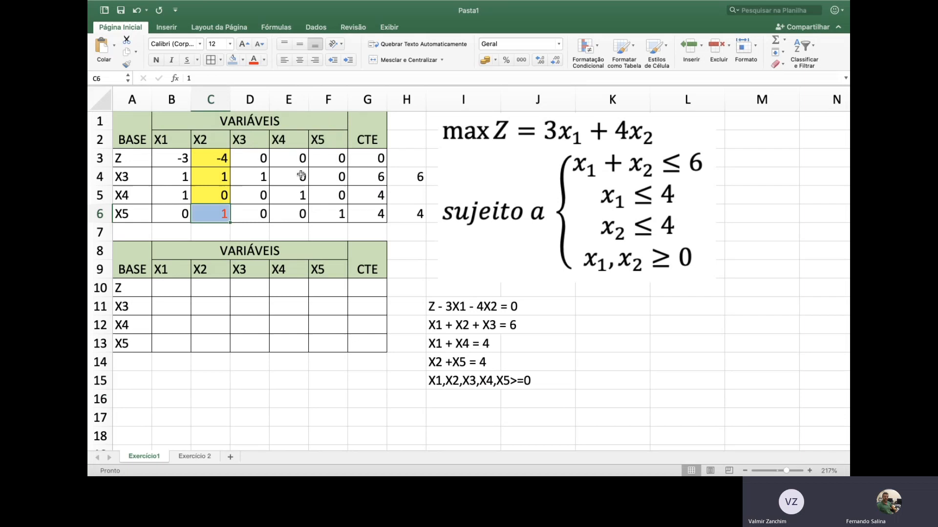
pyautogui.click(290, 235)
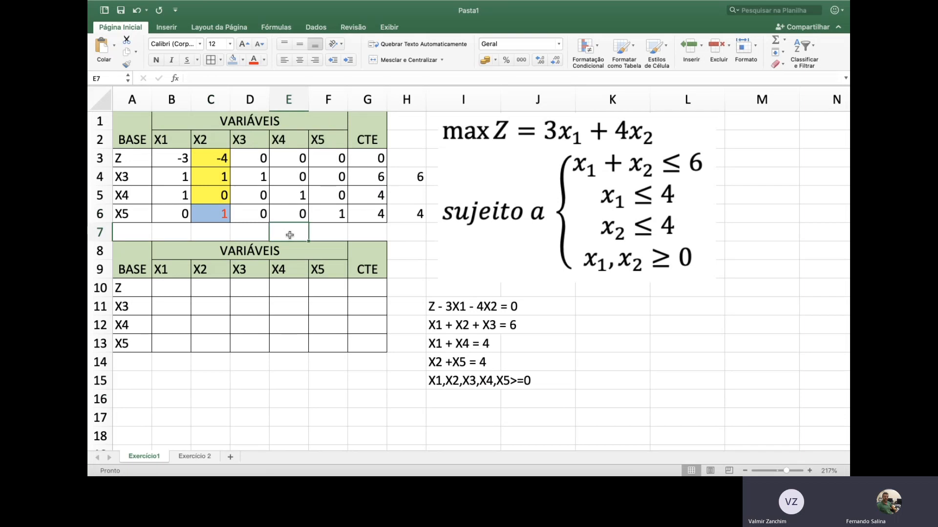
pyautogui.click(225, 216)
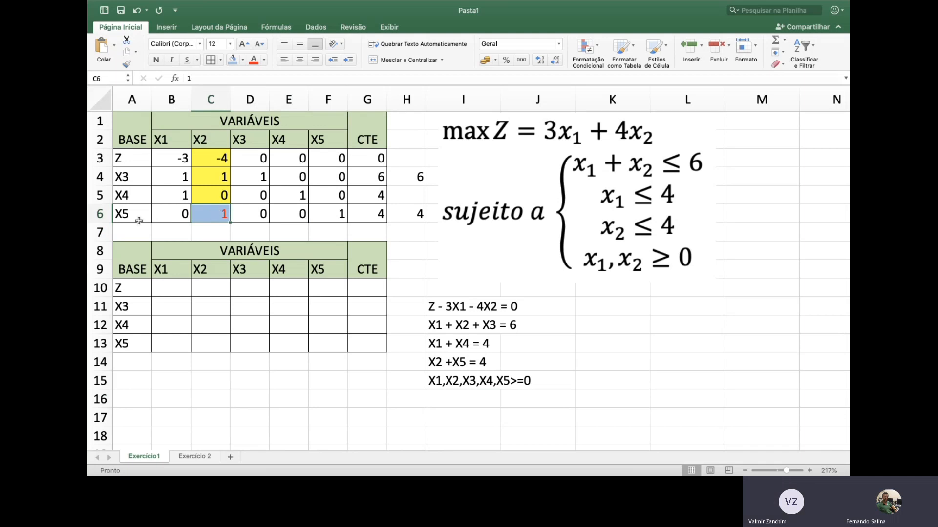
pyautogui.click(132, 343)
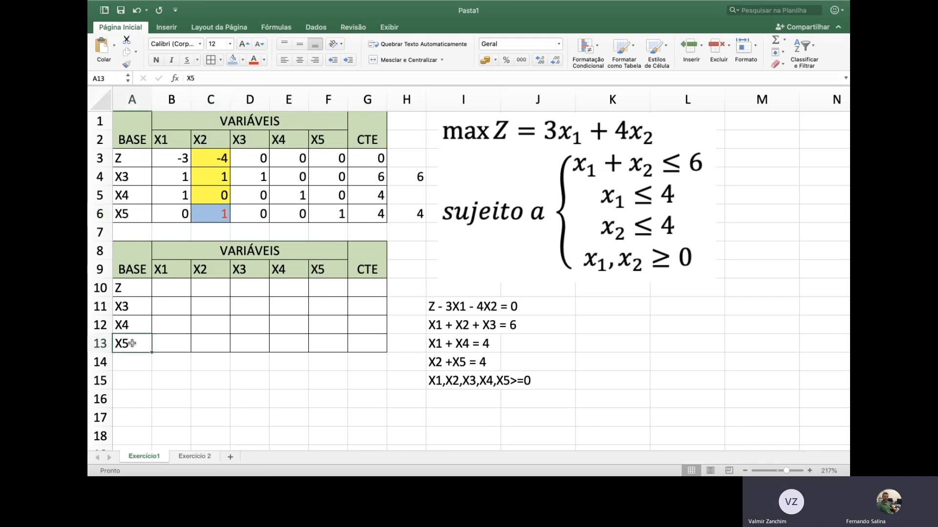
pyautogui.doubleClick(132, 343)
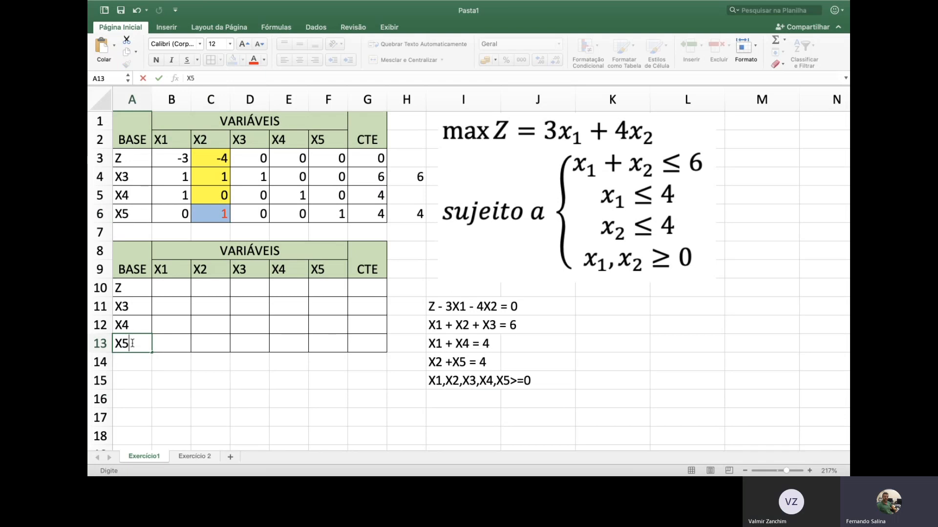
pyautogui.press('Return')
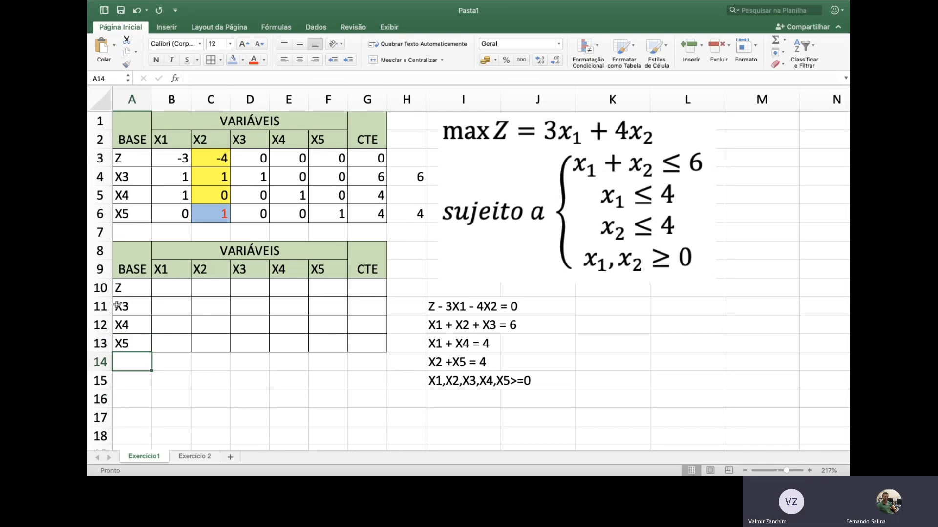
# - Copy the blank second table A8 to G13 and paste it below, starting at A15
pyautogui.click(130, 253)
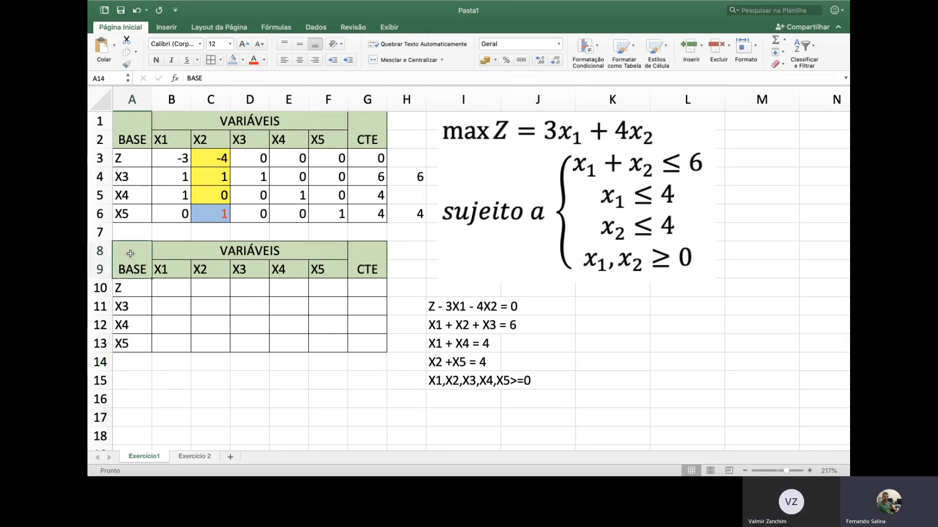
pyautogui.moveTo(130, 254); pyautogui.dragTo(367, 341)
pyautogui.press('super+c')
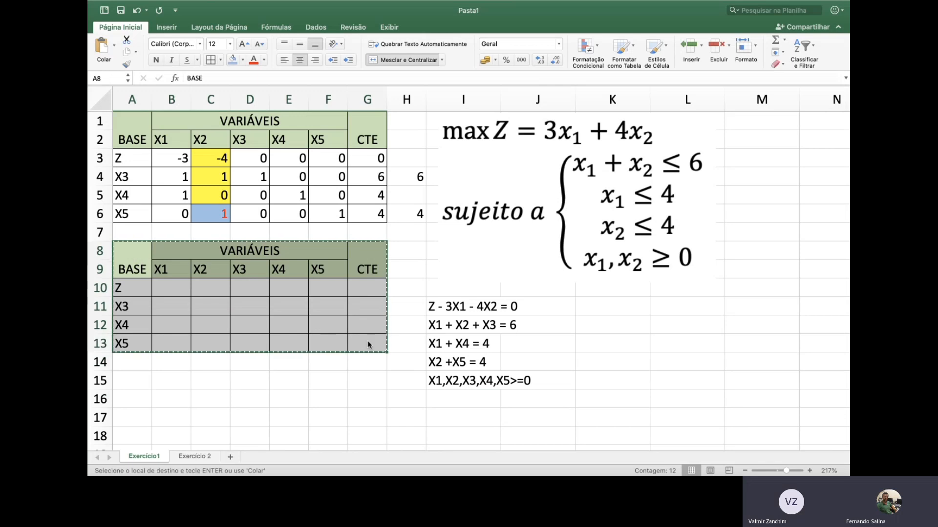
pyautogui.click(142, 384)
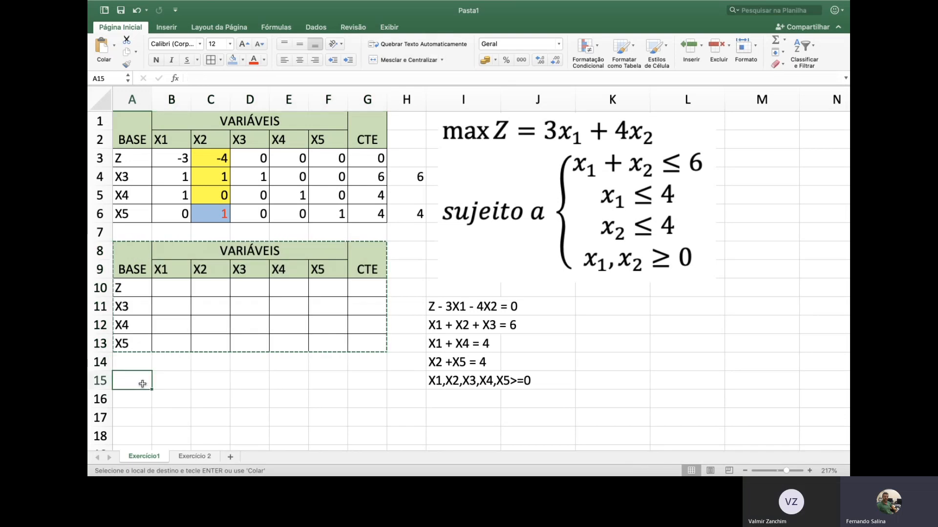
pyautogui.press('super+v')
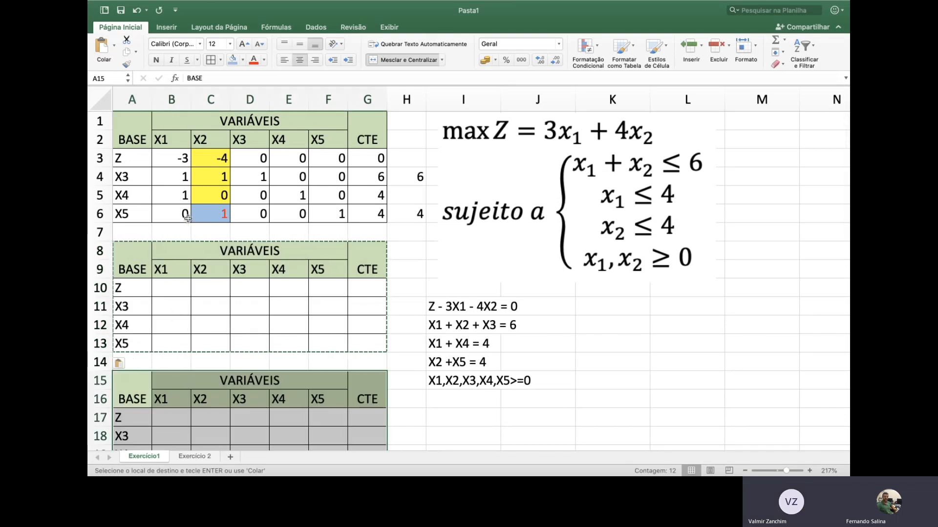
# - Calculate the new pivot row's X2 value in C13 by dividing C6 by the fixed pivot element with =C6/$C$6
pyautogui.click(188, 217)
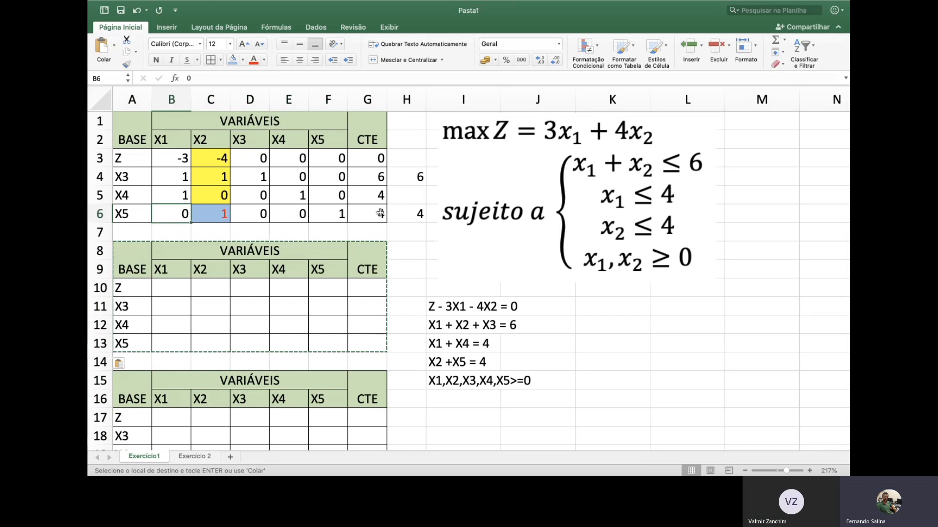
pyautogui.moveTo(380, 214); pyautogui.dragTo(359, 209)
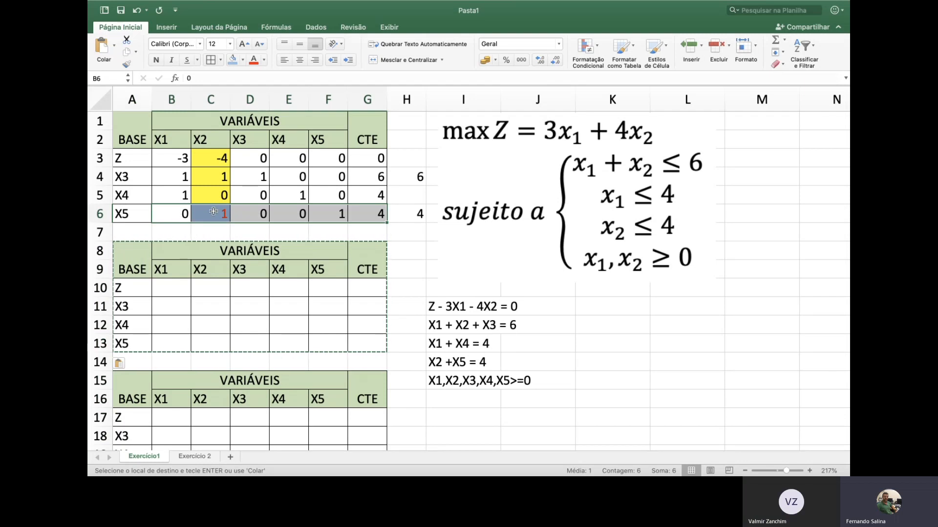
pyautogui.click(217, 348)
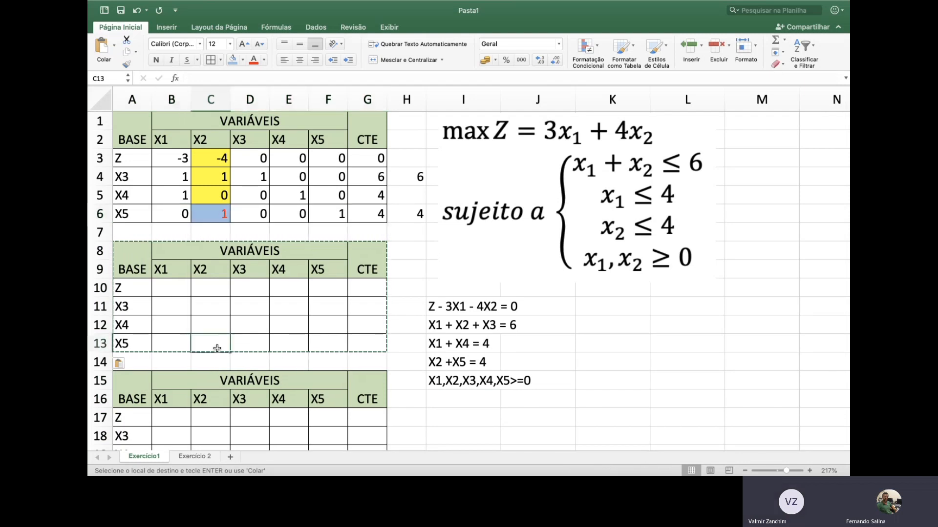
pyautogui.write('=')
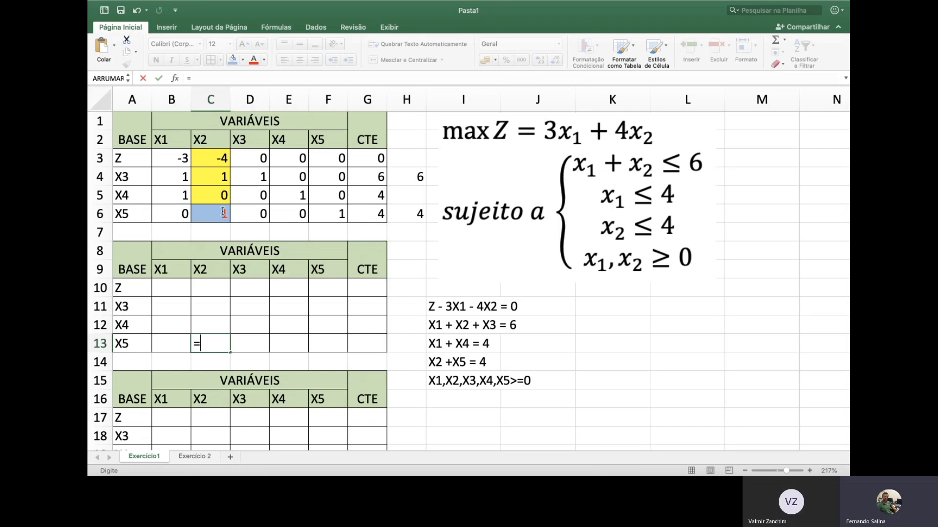
pyautogui.click(223, 212)
pyautogui.write('/')
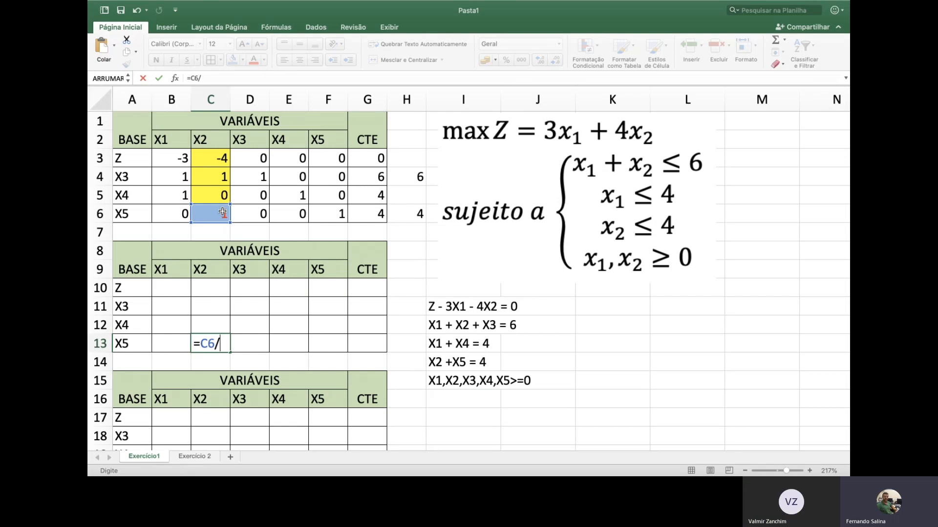
pyautogui.write('$C')
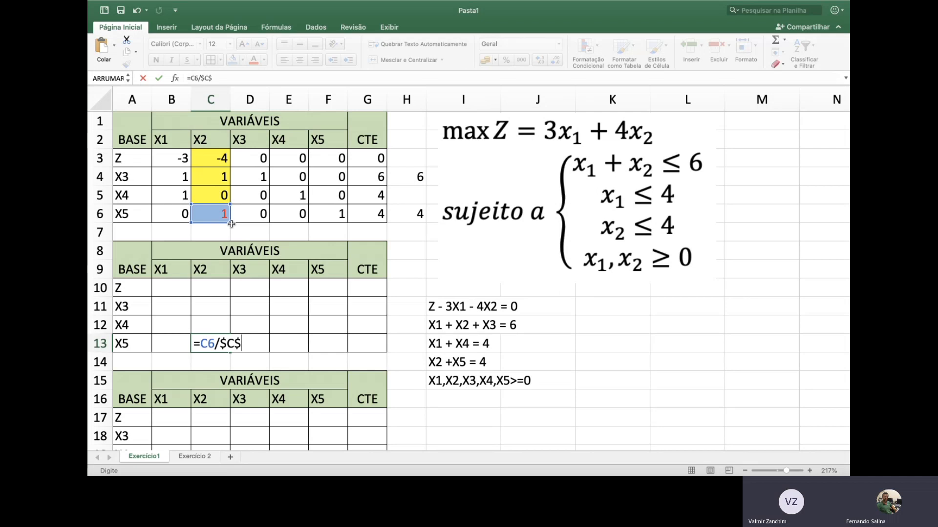
pyautogui.write('$6')
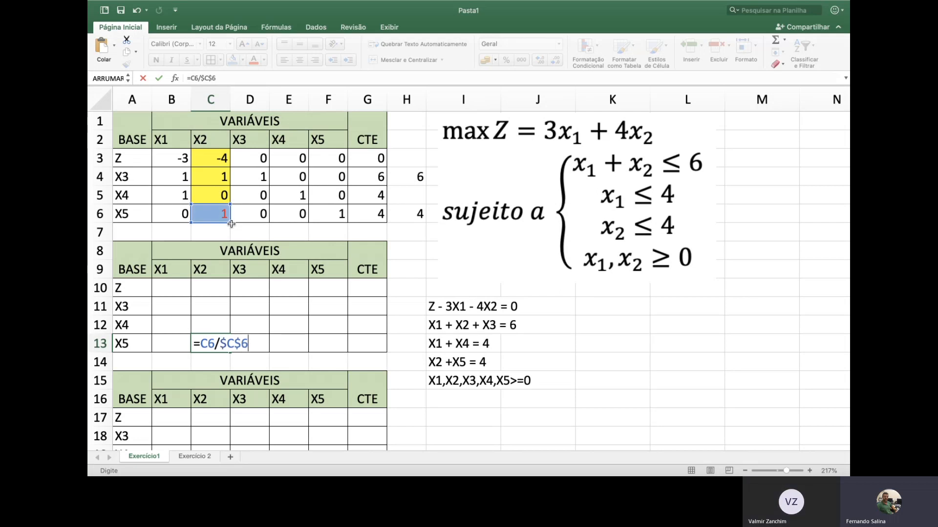
pyautogui.press('Return')
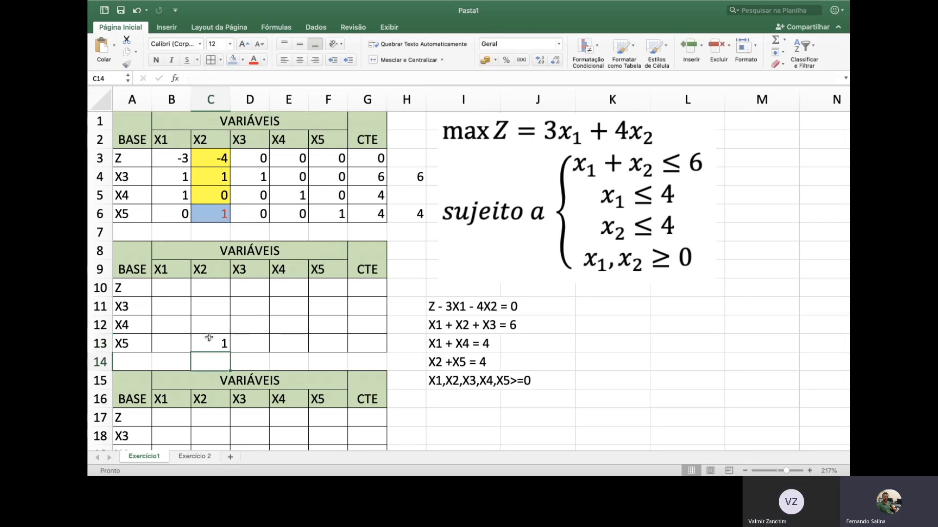
# - Copy the C13 formula across the rest of the second table's X5 row, covering D13 to G13 and B13
pyautogui.click(213, 339)
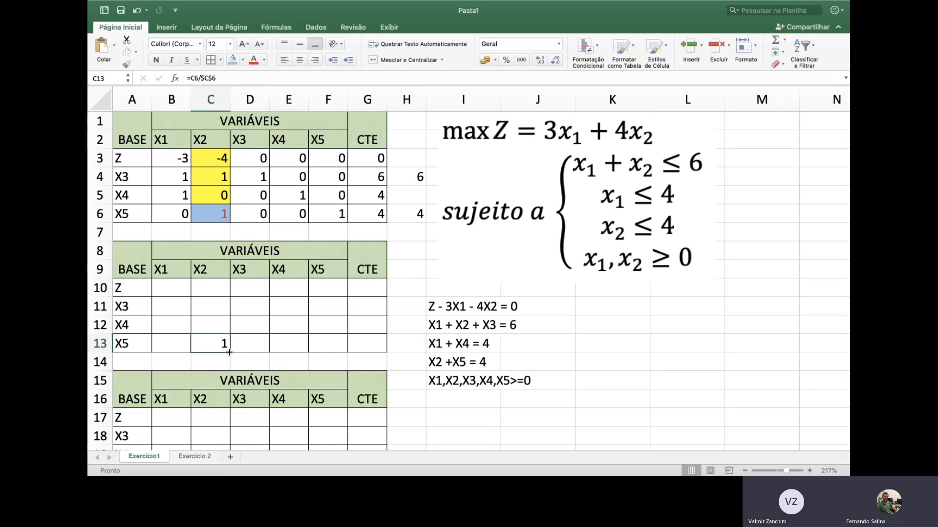
pyautogui.moveTo(227, 353); pyautogui.dragTo(377, 354)
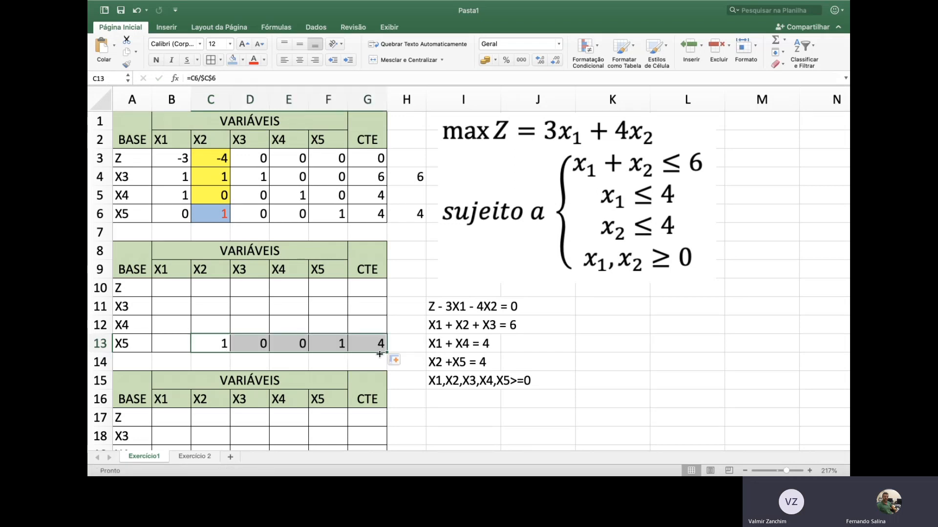
pyautogui.click(223, 346)
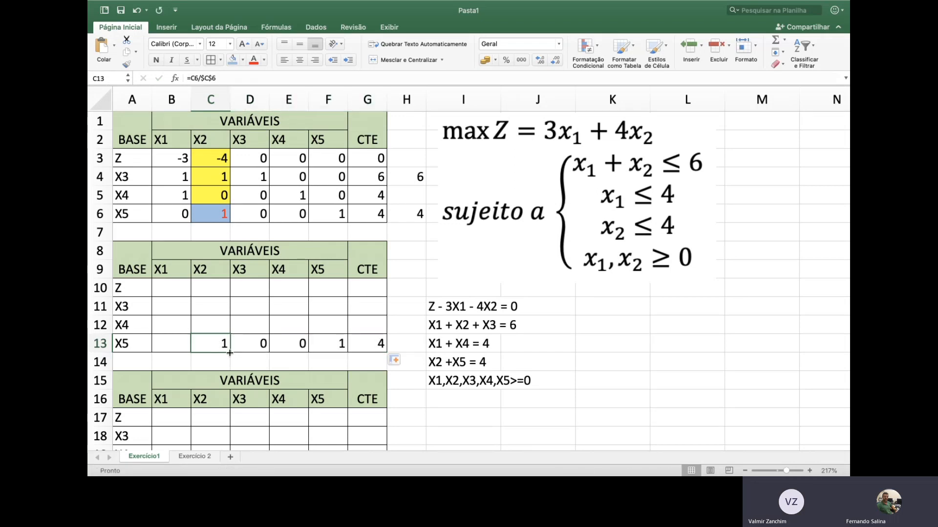
pyautogui.moveTo(230, 352); pyautogui.dragTo(171, 350)
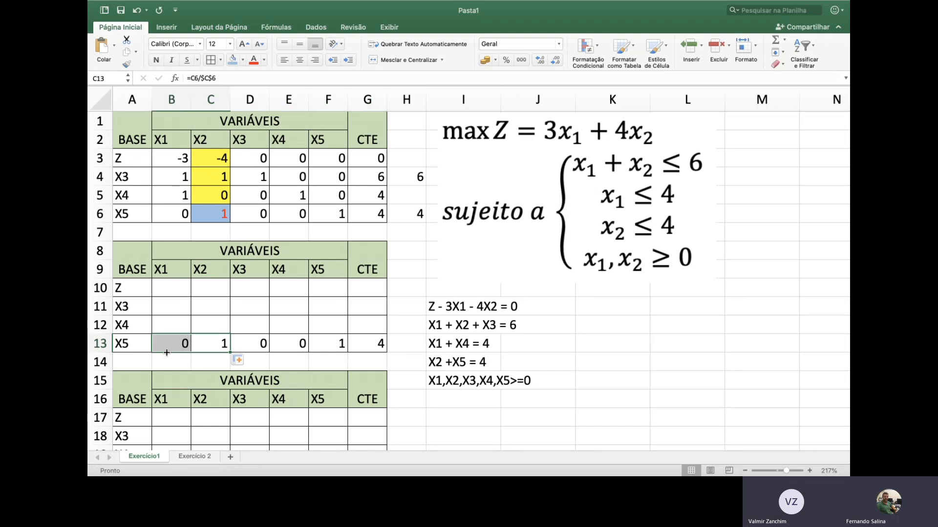
# - Examine the second table's X2 column, the original Z row B3 to G3 and the new pivot row B13 to G13
pyautogui.click(216, 288)
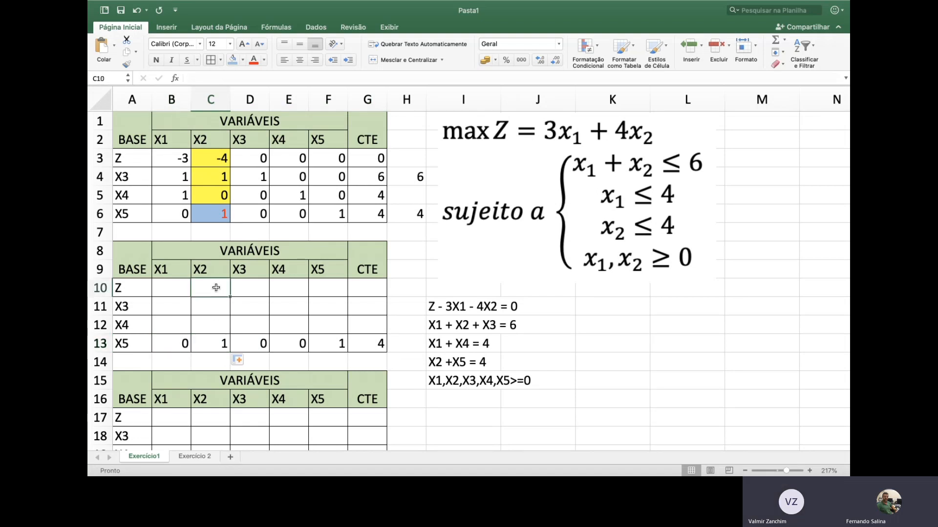
pyautogui.click(215, 344)
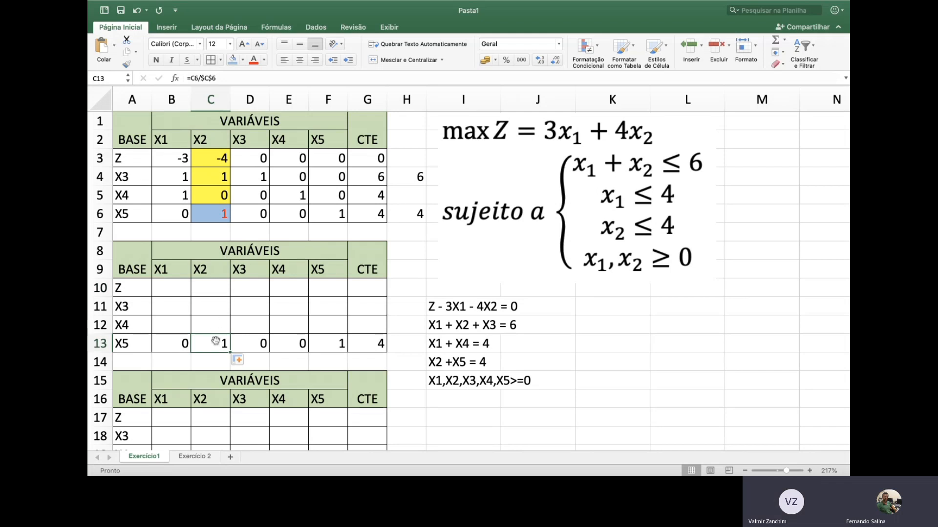
pyautogui.moveTo(219, 286); pyautogui.dragTo(221, 335)
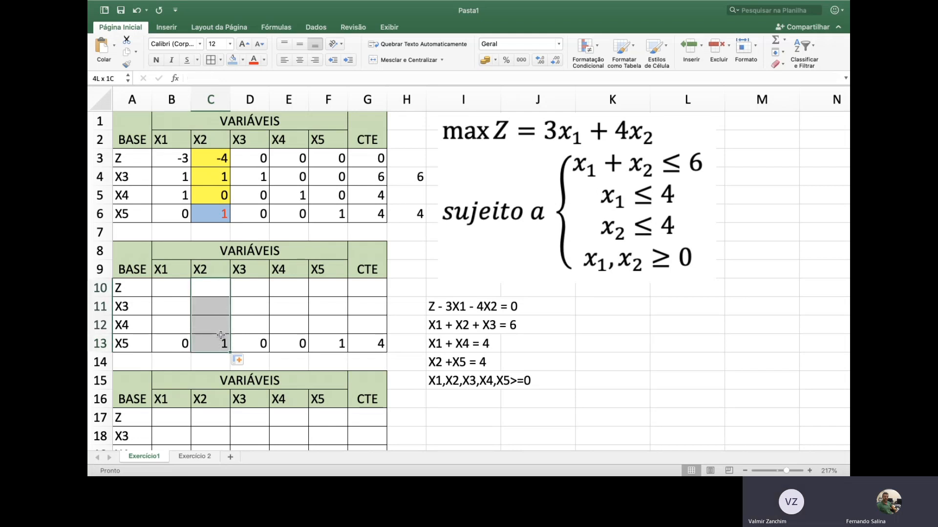
pyautogui.click(218, 345)
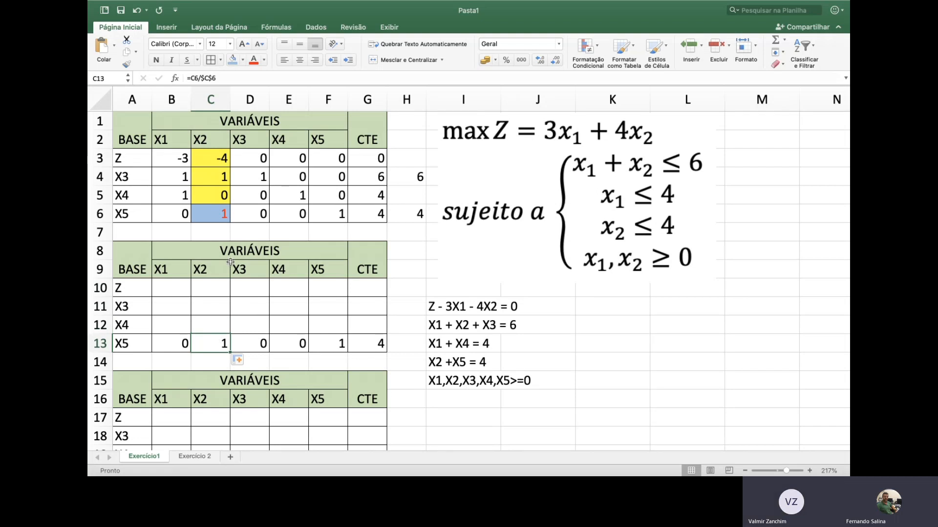
pyautogui.click(216, 285)
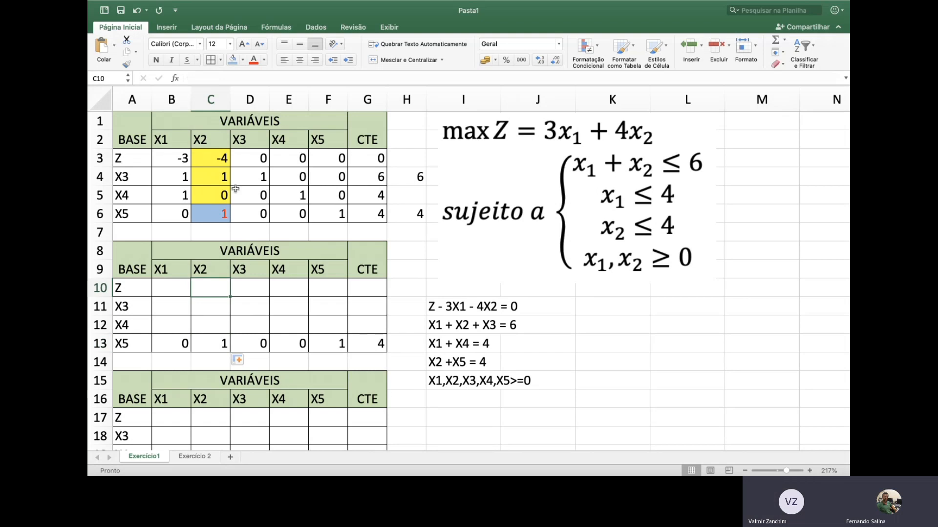
pyautogui.moveTo(171, 159); pyautogui.dragTo(362, 167)
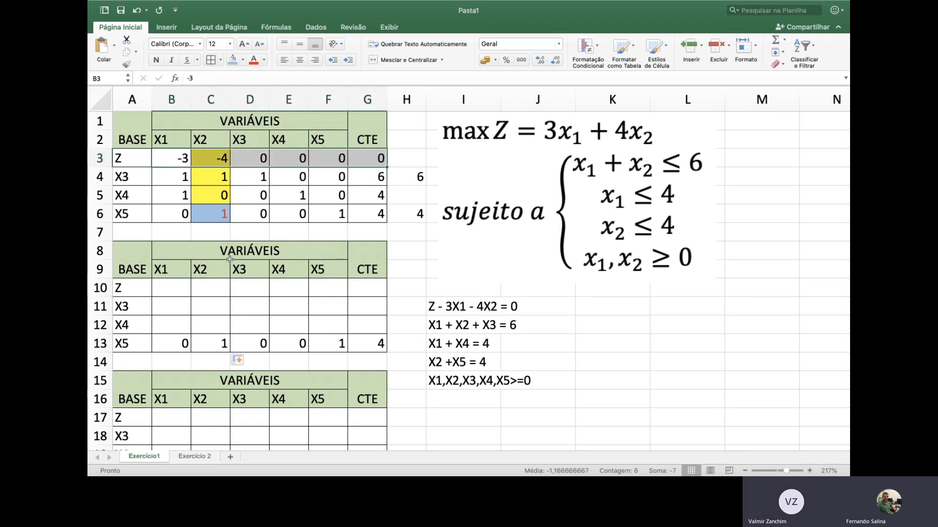
pyautogui.moveTo(169, 344); pyautogui.dragTo(374, 347)
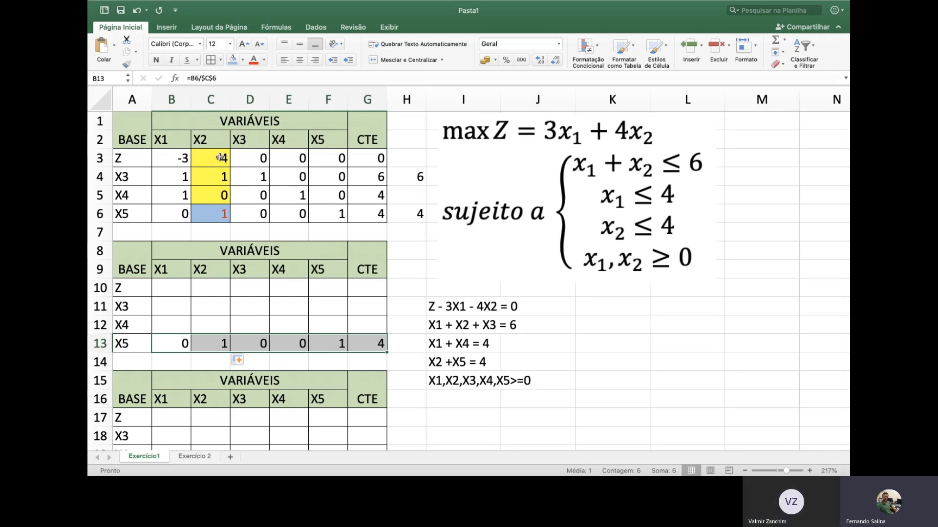
# - Build the new Z row's X2 formula in C10 as =C3-C13*$C3, locking the multiplier's column
pyautogui.click(223, 288)
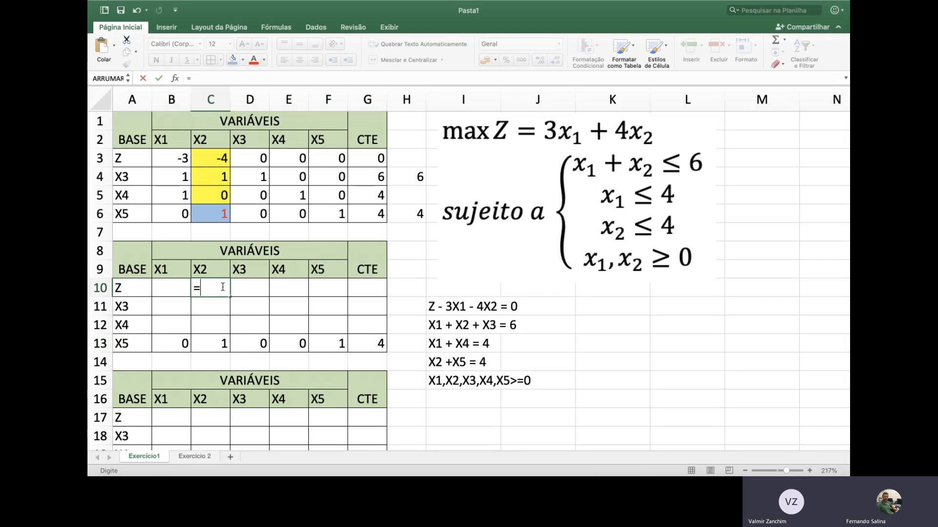
pyautogui.click(225, 160)
pyautogui.write('-')
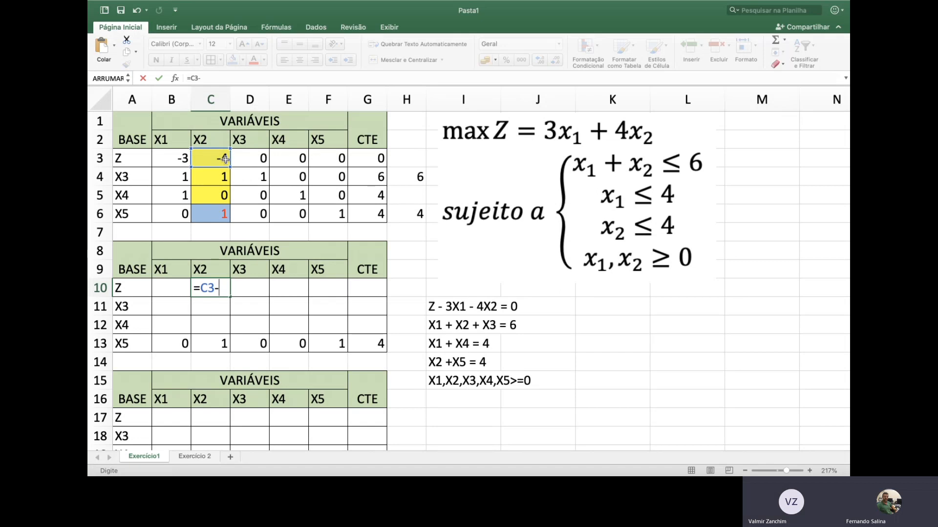
pyautogui.click(222, 344)
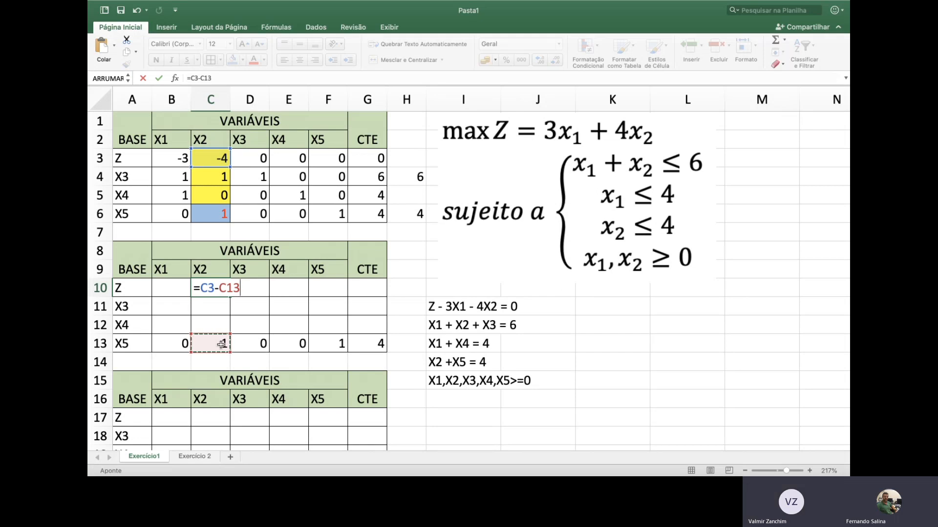
pyautogui.write('*')
pyautogui.click(218, 155)
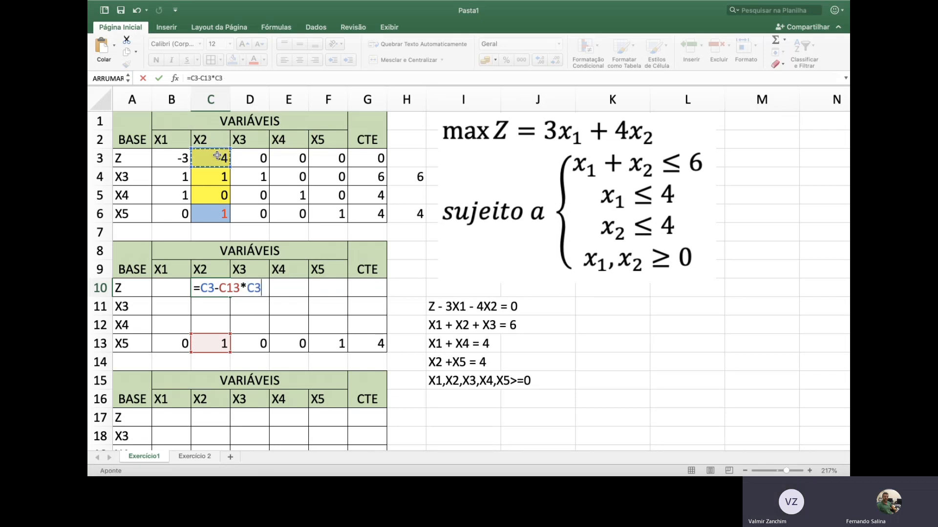
pyautogui.click(250, 288)
pyautogui.write('$')
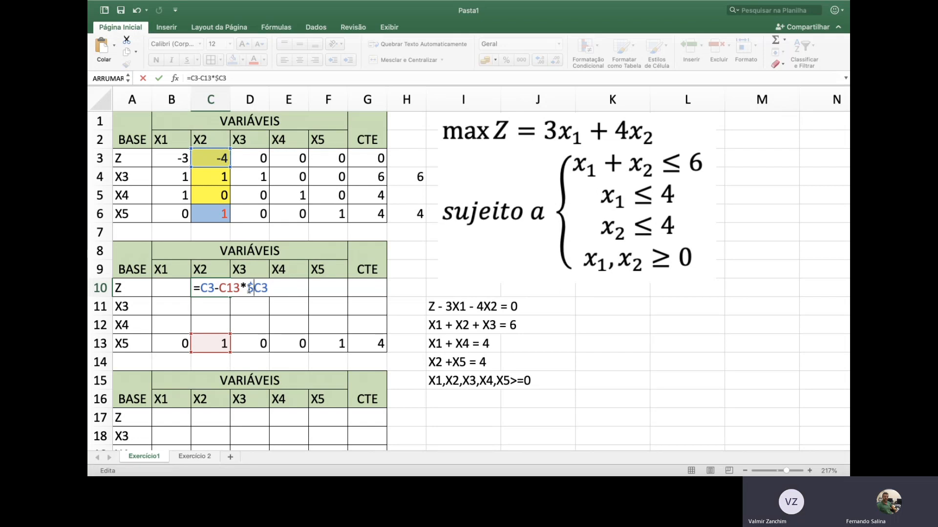
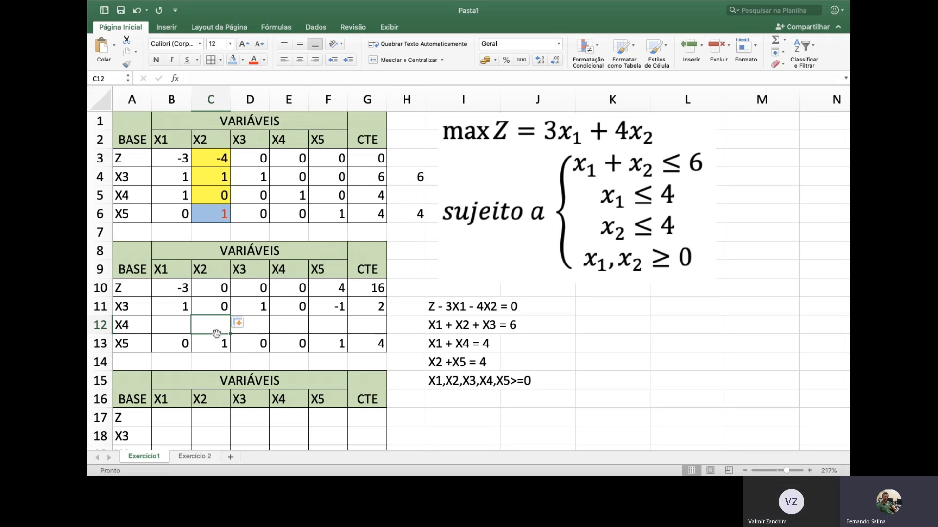
# - Calculate the new X4 row's X2 value in C12 with =C5-C13*$C$5
pyautogui.write('=')
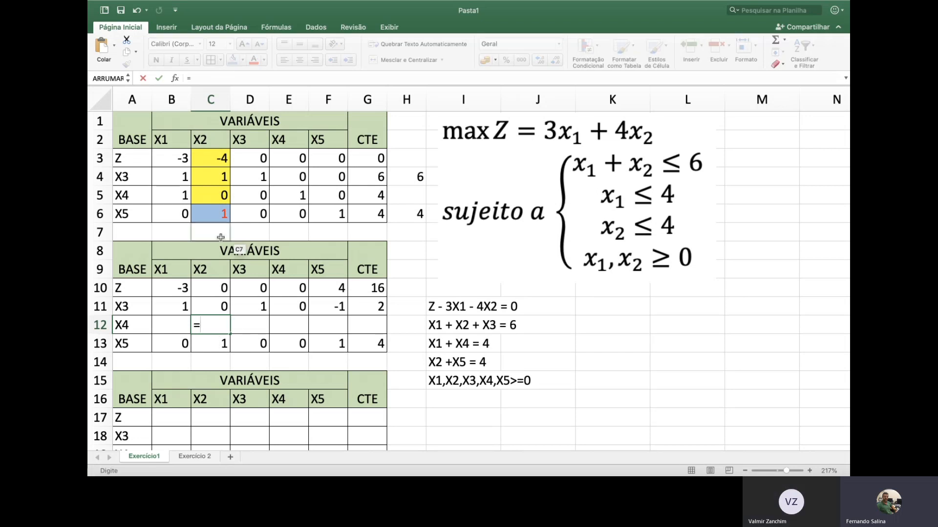
pyautogui.click(220, 197)
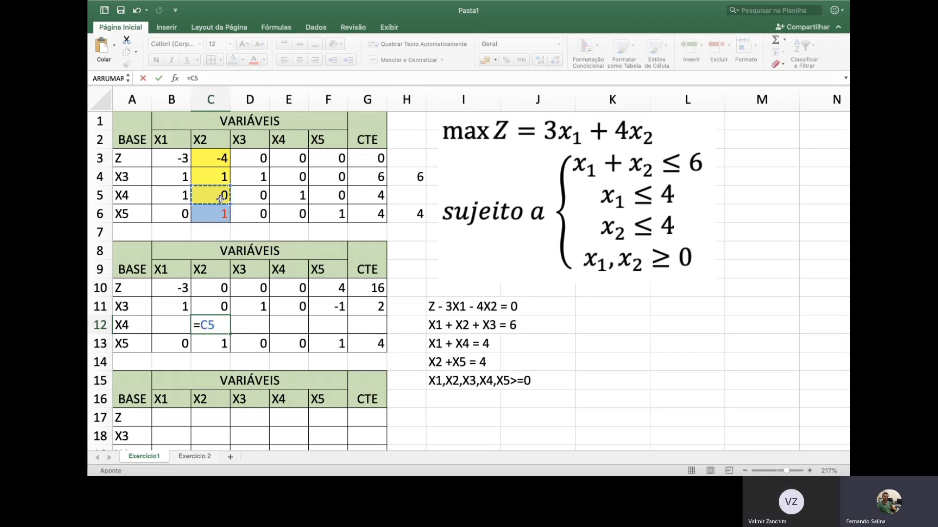
pyautogui.write('-')
pyautogui.click(217, 343)
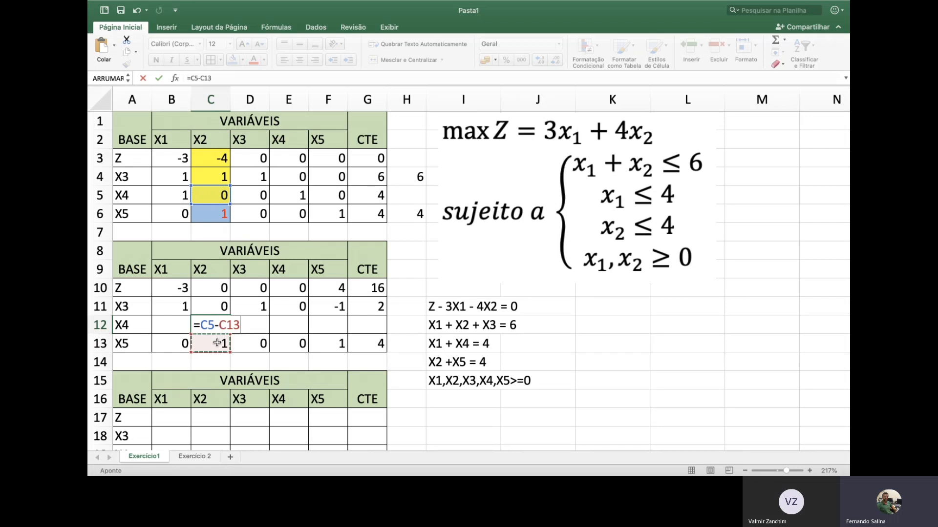
pyautogui.write('*')
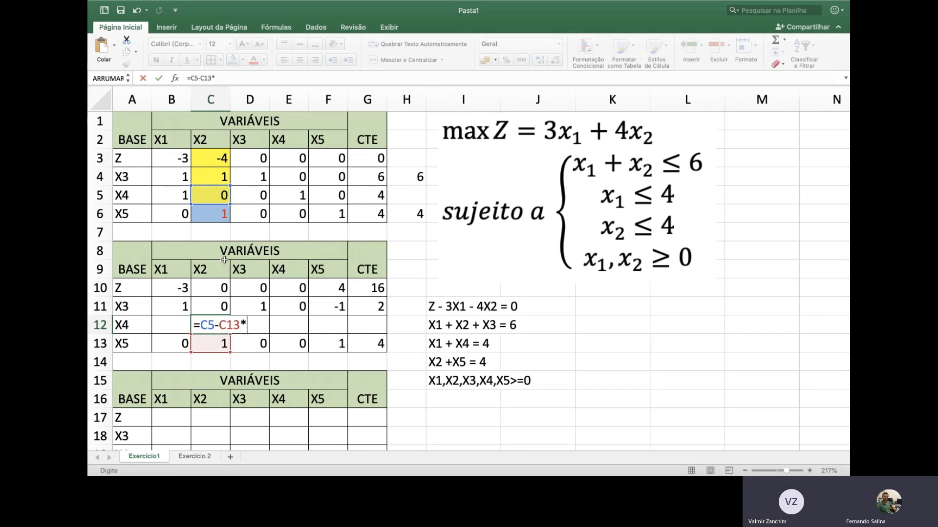
pyautogui.click(222, 195)
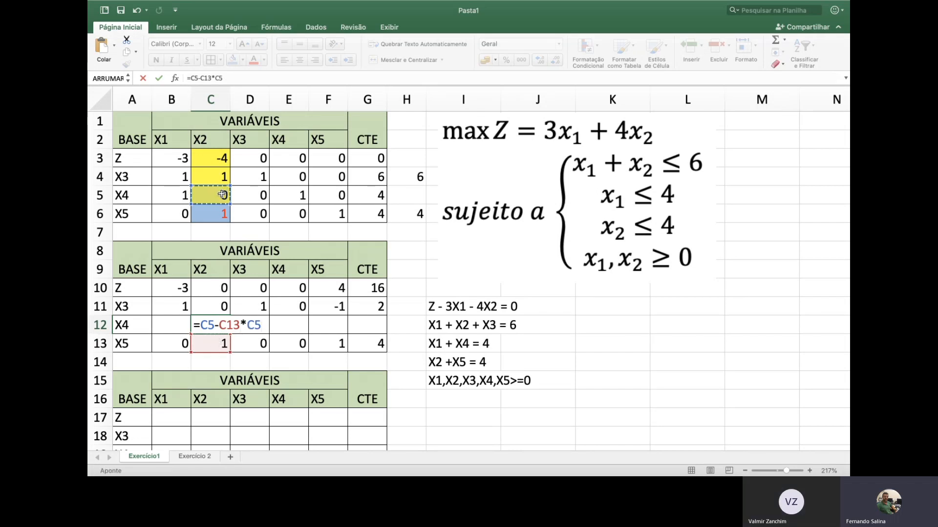
pyautogui.click(247, 324)
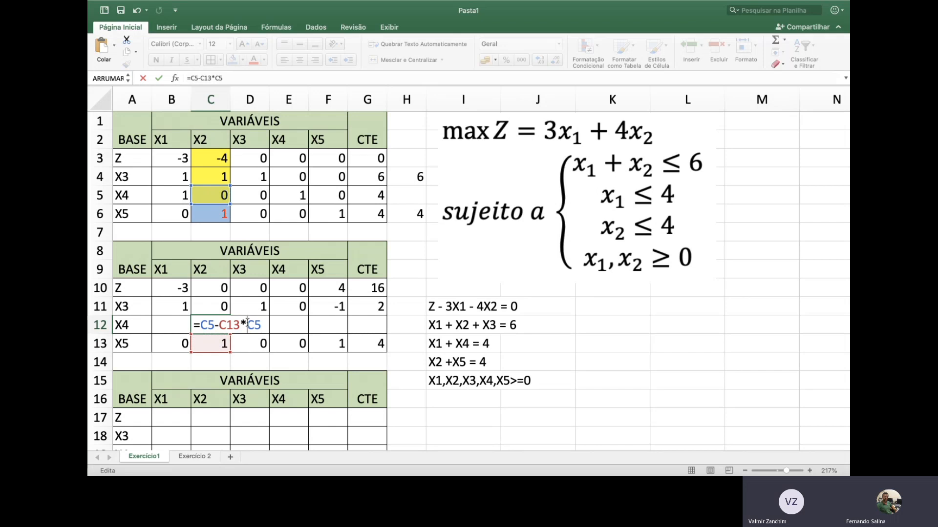
pyautogui.write('$C$')
pyautogui.press('Return')
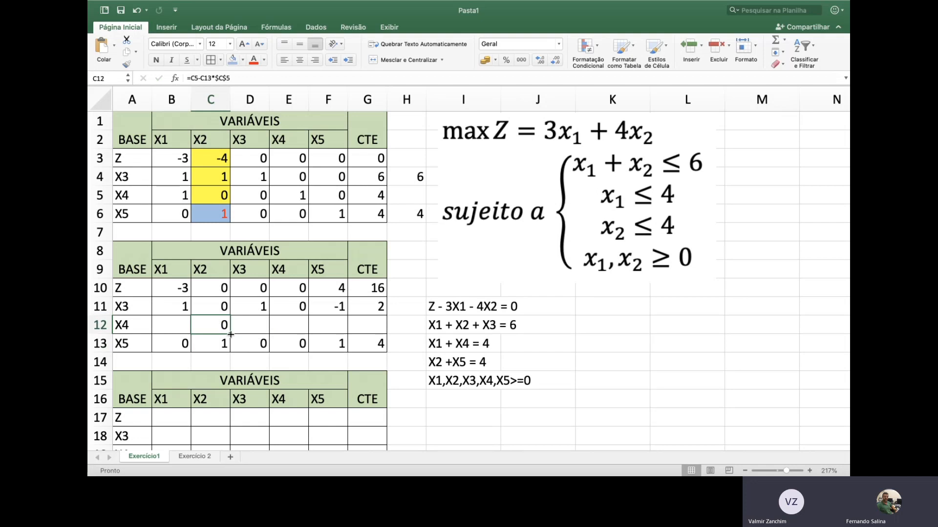
# - Copy the C12 formula across the rest of the second table's X4 row, covering D12 to G12 and B12
pyautogui.moveTo(230, 335); pyautogui.dragTo(372, 336)
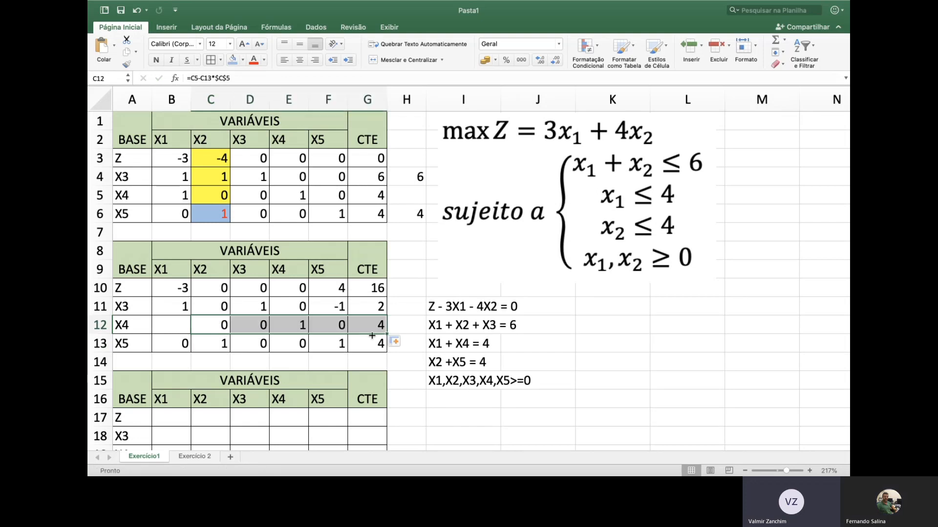
pyautogui.click(217, 330)
pyautogui.moveTo(231, 333); pyautogui.dragTo(166, 331)
pyautogui.click(229, 325)
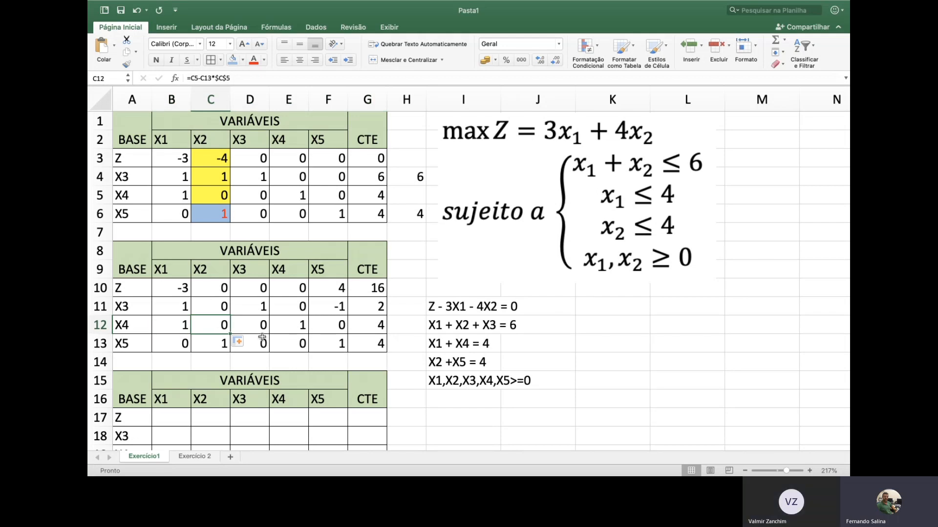
pyautogui.click(122, 289)
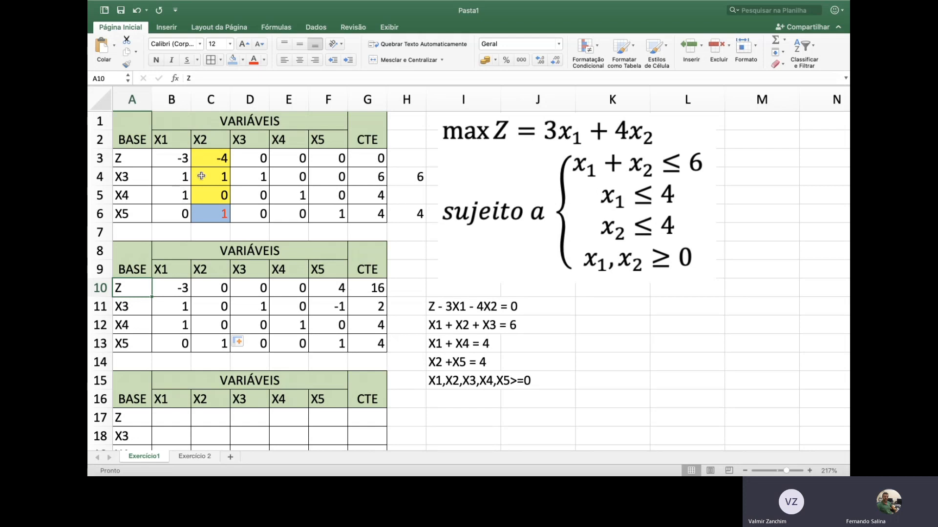
# - Relabel the X5 base row as X2 in the second table's A13 and the third table's A20
pyautogui.click(131, 345)
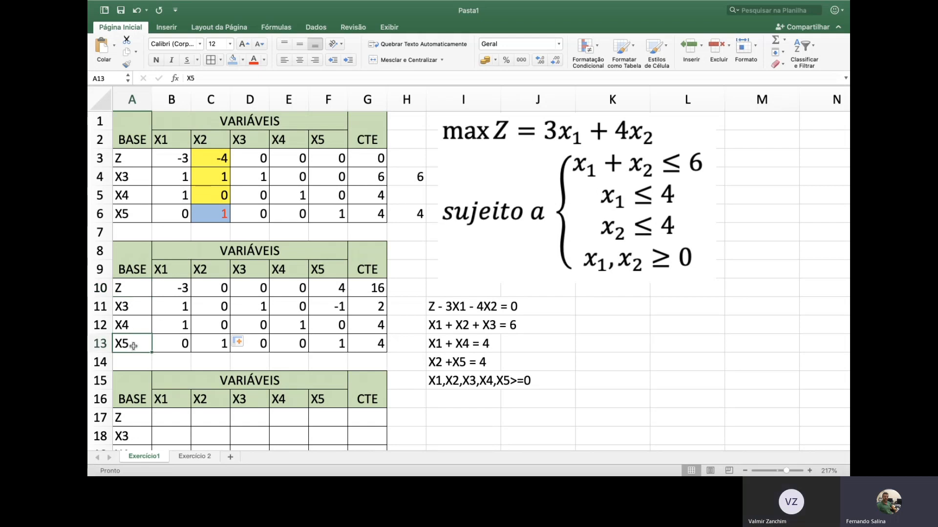
pyautogui.write('X2')
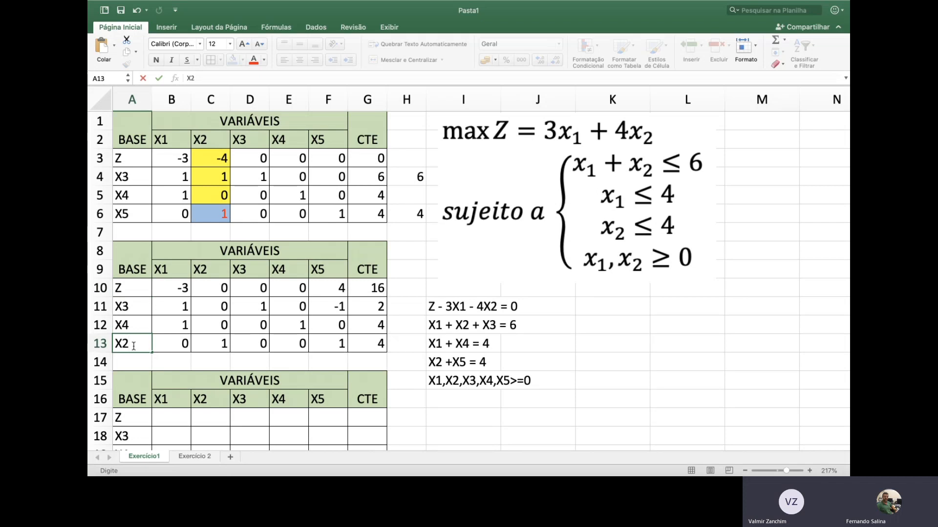
pyautogui.press('Return')
pyautogui.scroll(-2, 147, 381)
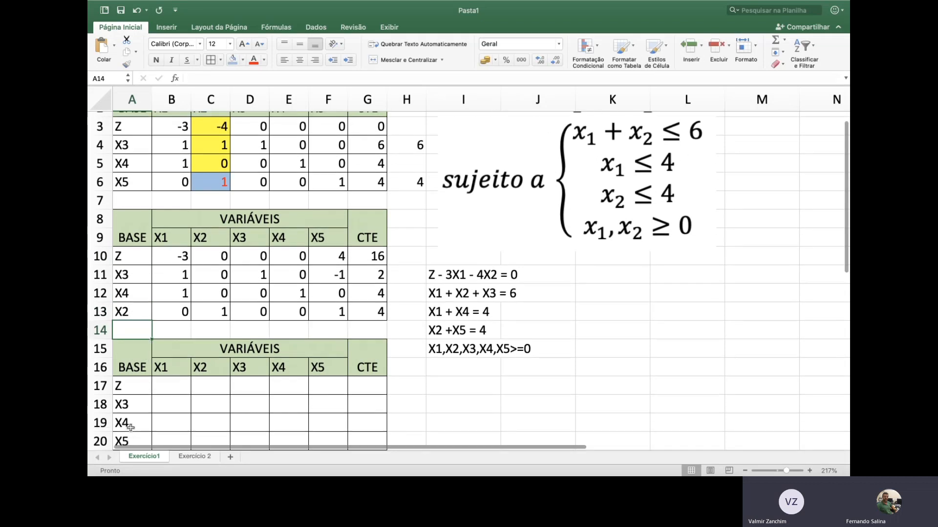
pyautogui.scroll(-1, 131, 428)
pyautogui.press('Down')
pyautogui.click(128, 419)
pyautogui.write('X2')
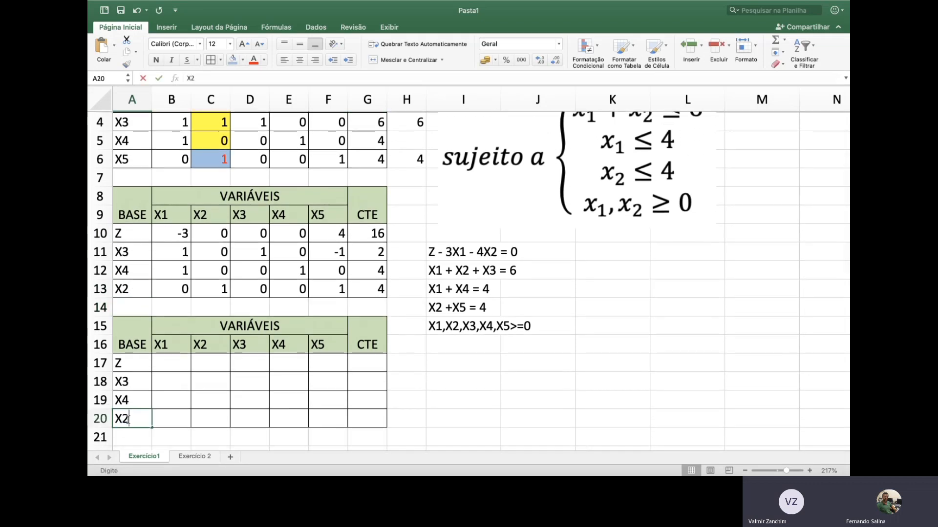
pyautogui.press('Return')
# - Review the second table's constants for X2 in G13 and Z in G10, and its Z row B10 to G10
pyautogui.scroll(1, 194, 268)
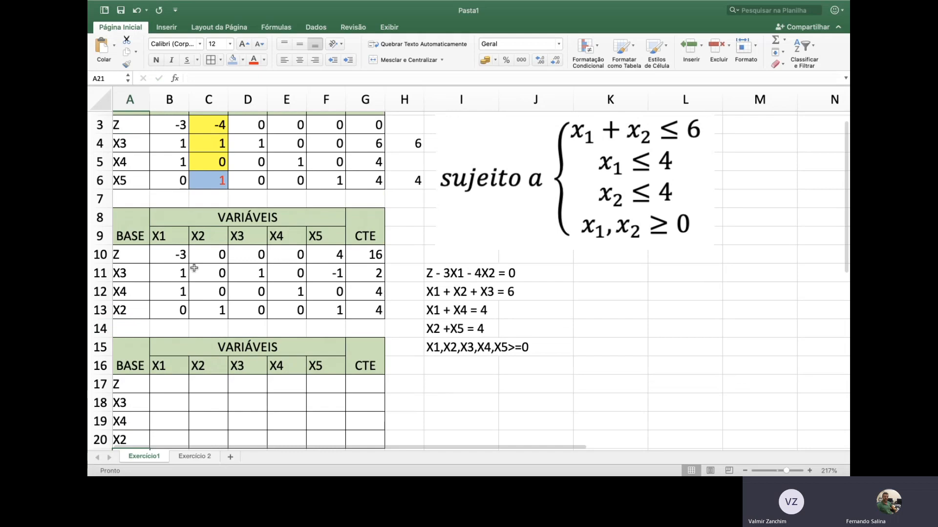
pyautogui.scroll(2, 193, 268)
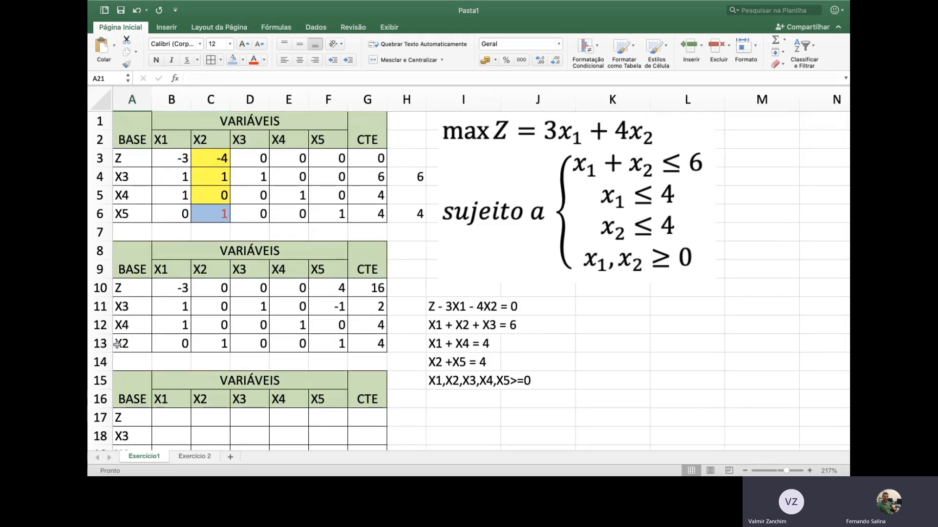
pyautogui.click(373, 346)
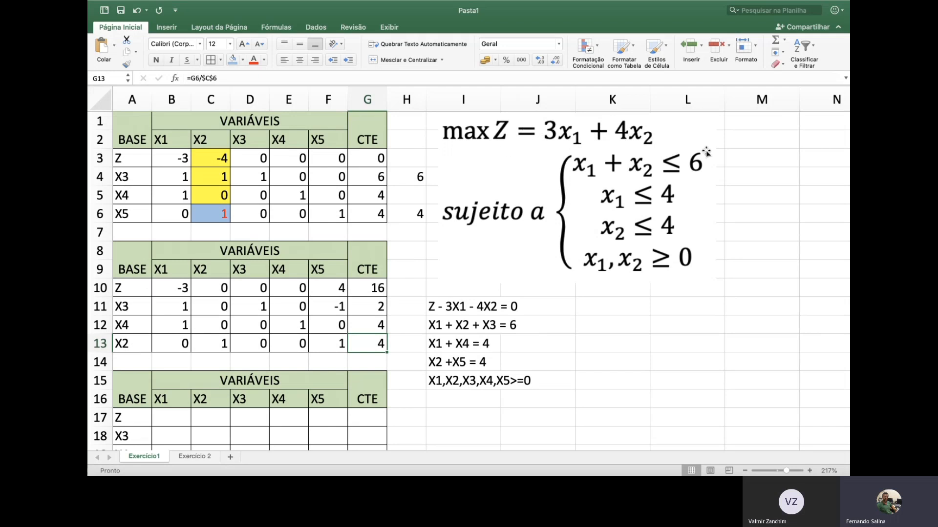
pyautogui.click(123, 288)
pyautogui.click(384, 286)
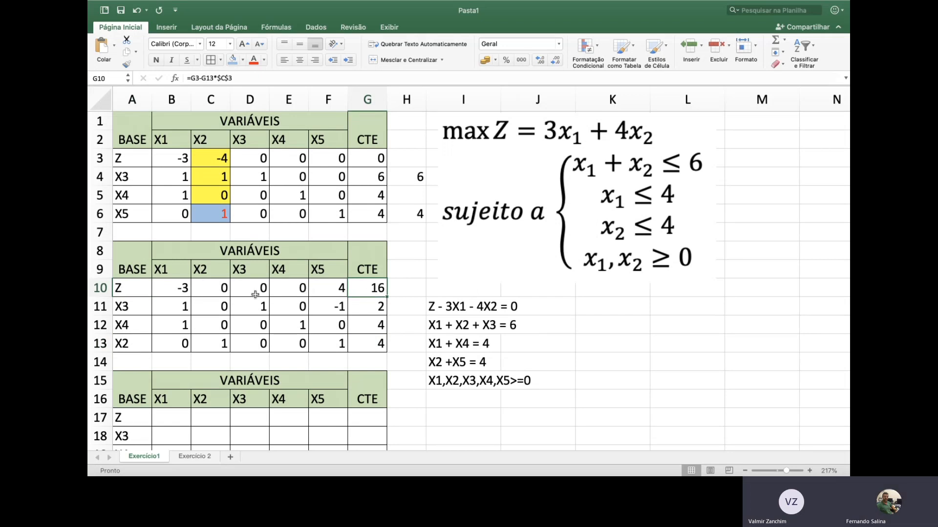
pyautogui.moveTo(177, 291); pyautogui.dragTo(357, 279)
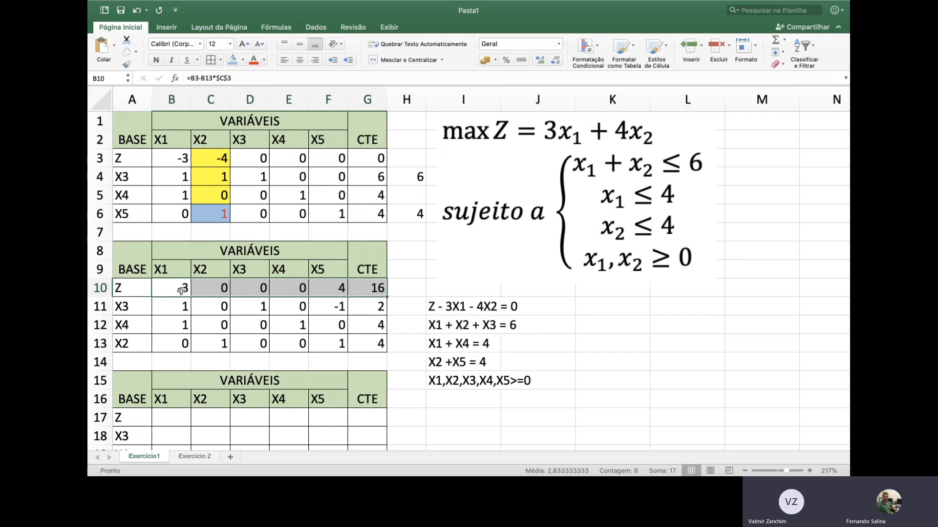
# - Highlight the second table's X1 column, B10 to B13, with a yellow fill
pyautogui.scroll(-3, 181, 291)
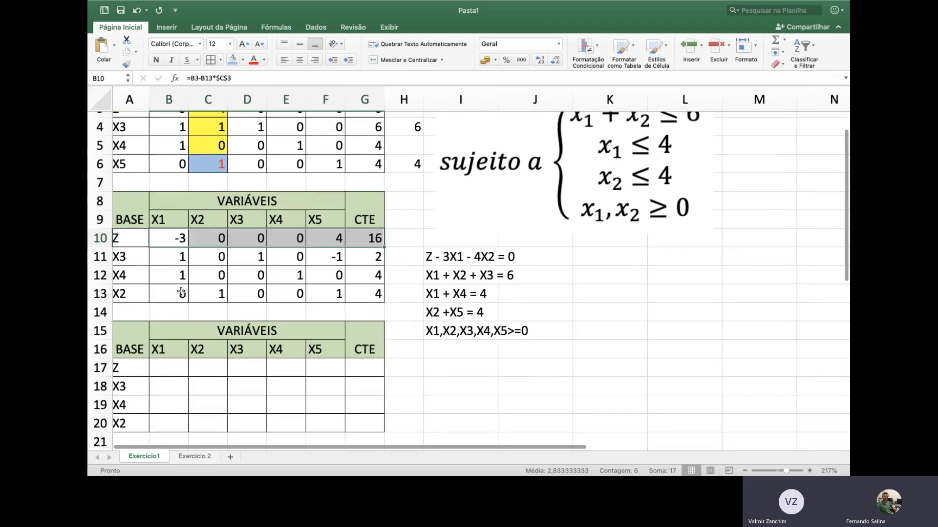
pyautogui.click(191, 268)
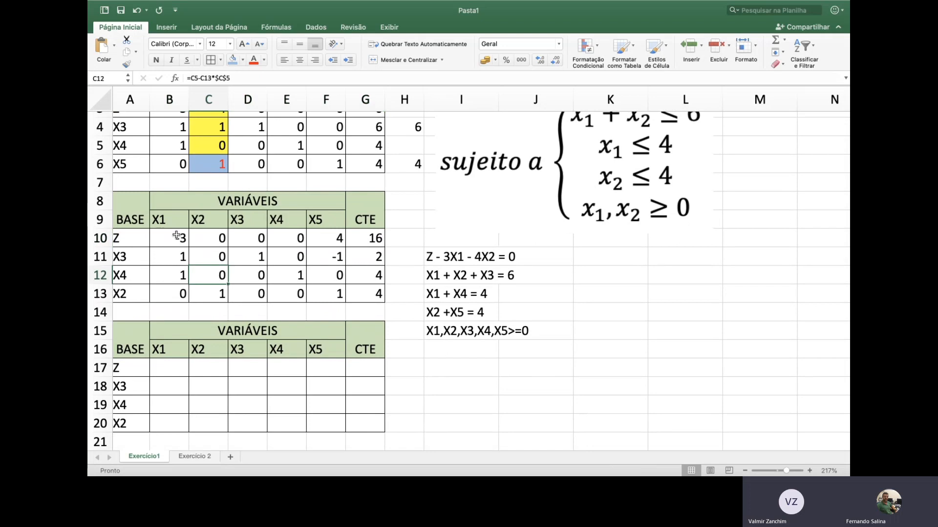
pyautogui.moveTo(178, 238); pyautogui.dragTo(177, 285)
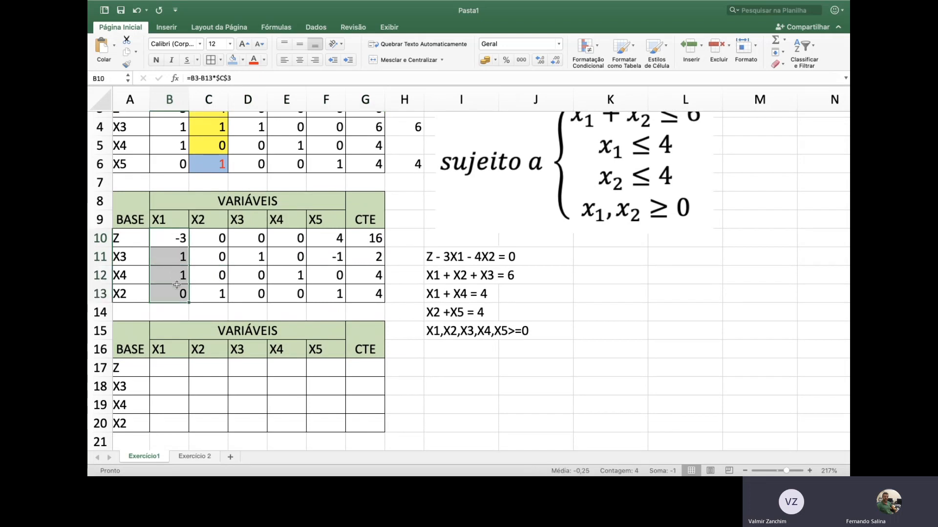
pyautogui.click(241, 62)
pyautogui.click(264, 185)
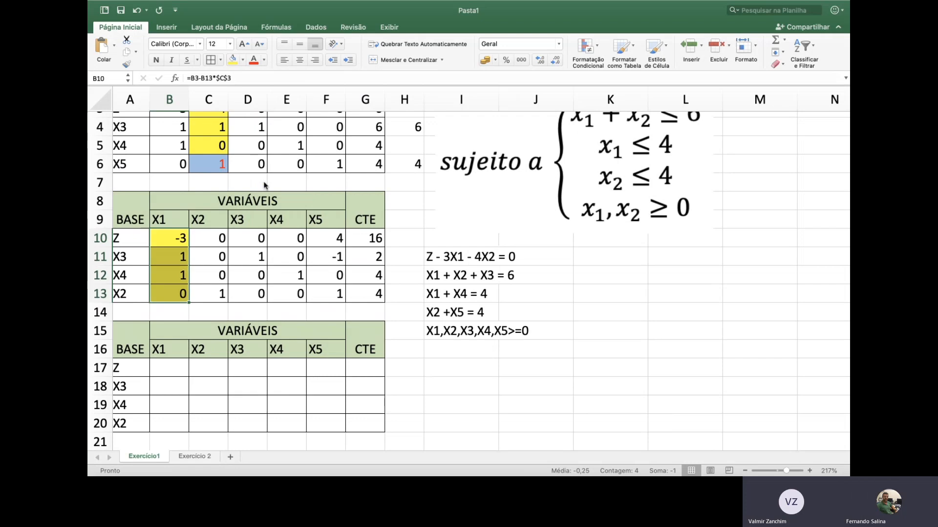
# - Calculate the X3 row's ratio beside the second table in H11 with =G11/B11
pyautogui.click(398, 258)
pyautogui.write('=')
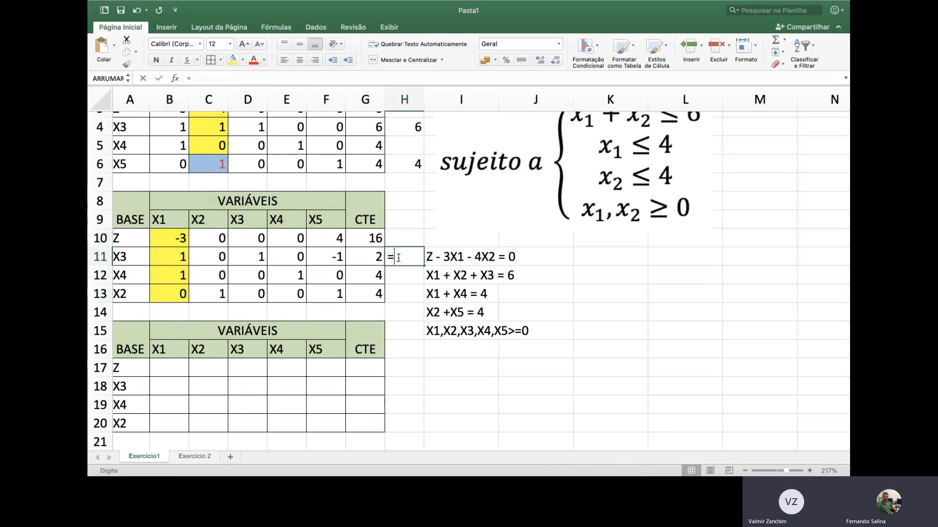
pyautogui.click(372, 257)
pyautogui.write('/')
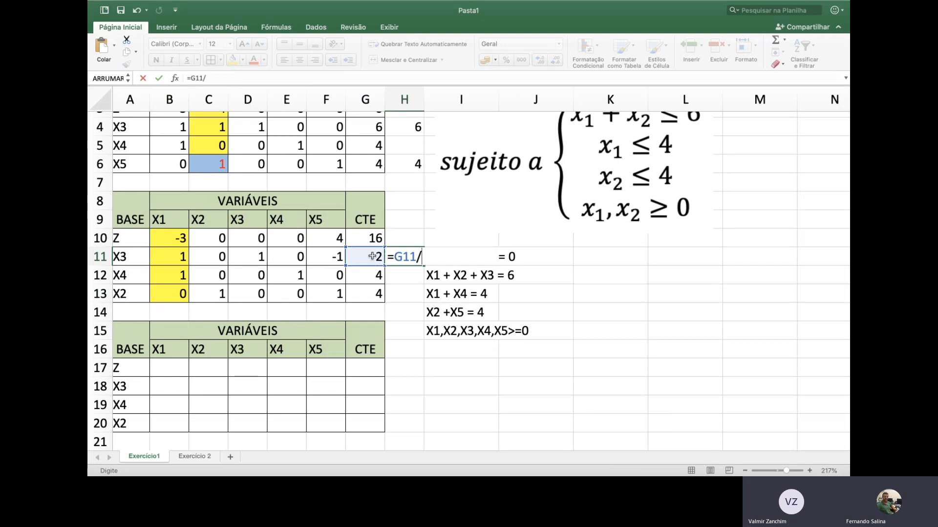
pyautogui.click(179, 261)
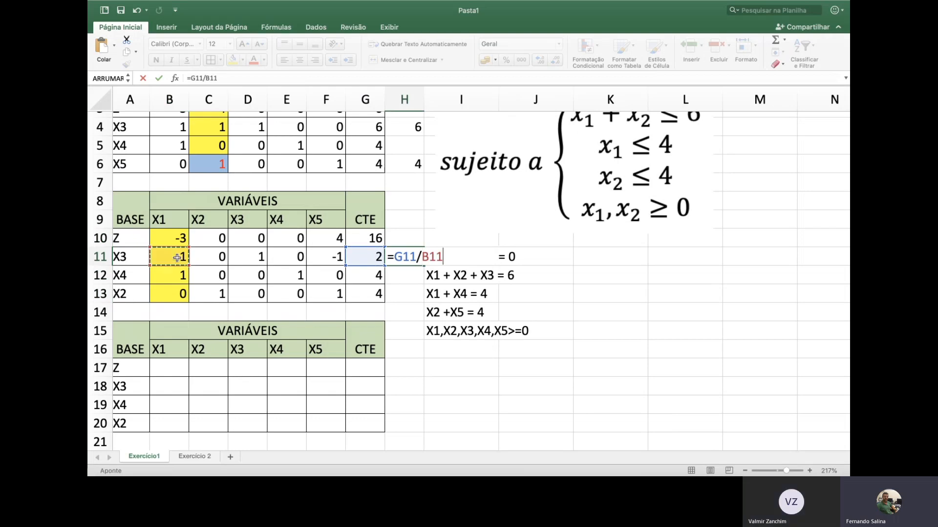
pyautogui.press('Return')
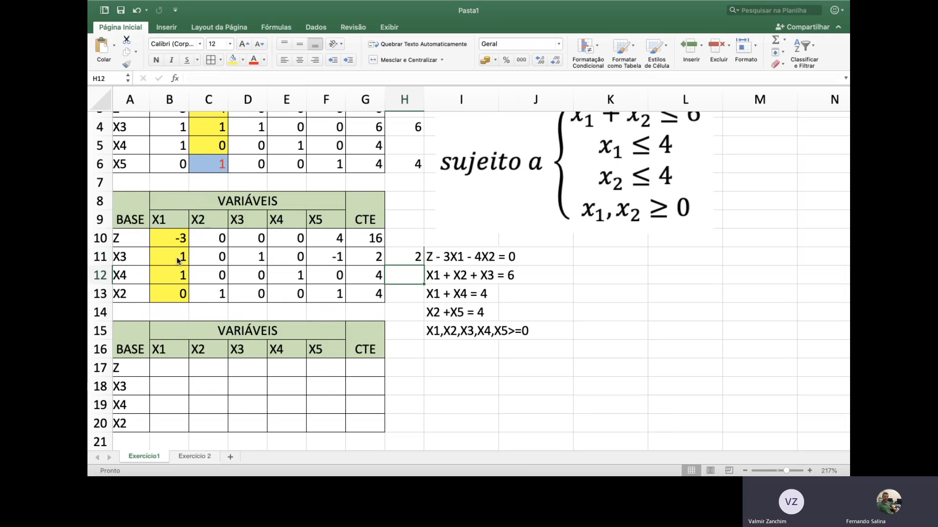
# - Calculate the X4 row's ratio in H12 with =G12/B12, leaving the X2 row's H13 empty
pyautogui.write('=')
pyautogui.click(367, 273)
pyautogui.write('/')
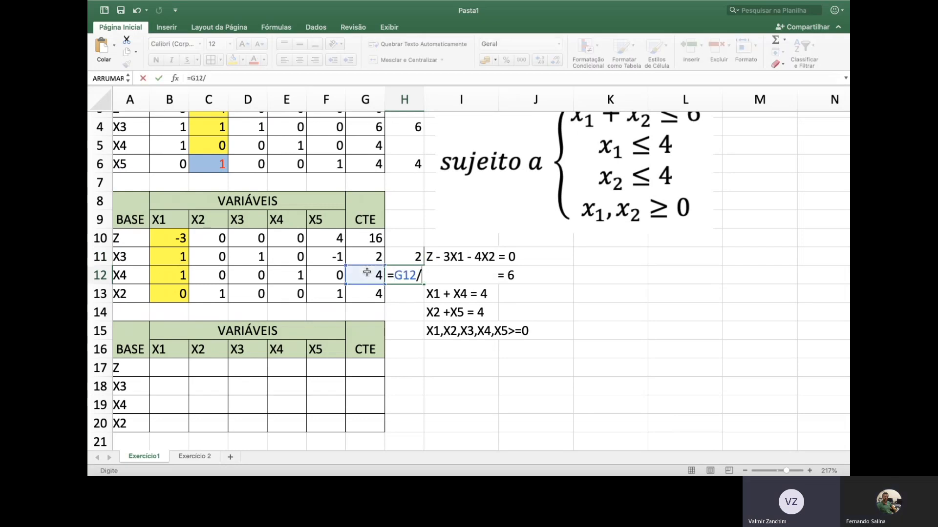
pyautogui.click(182, 276)
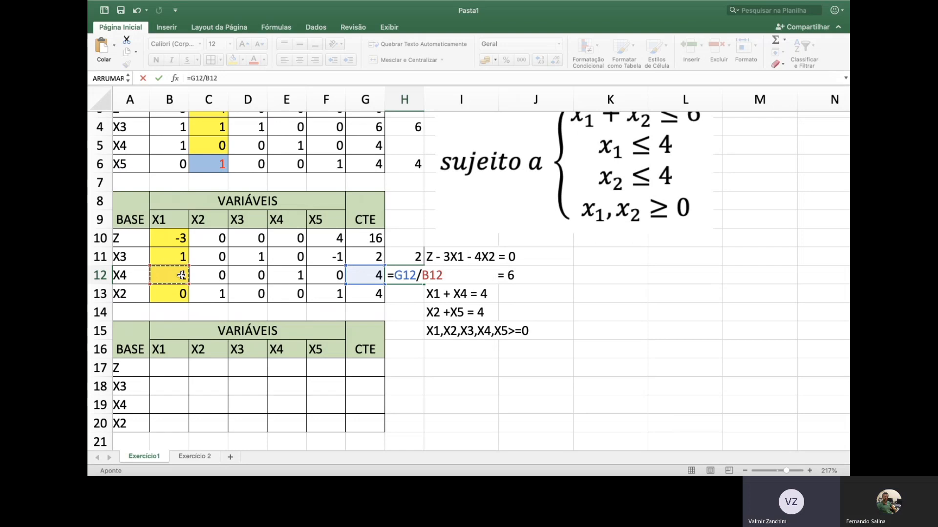
pyautogui.press('Return')
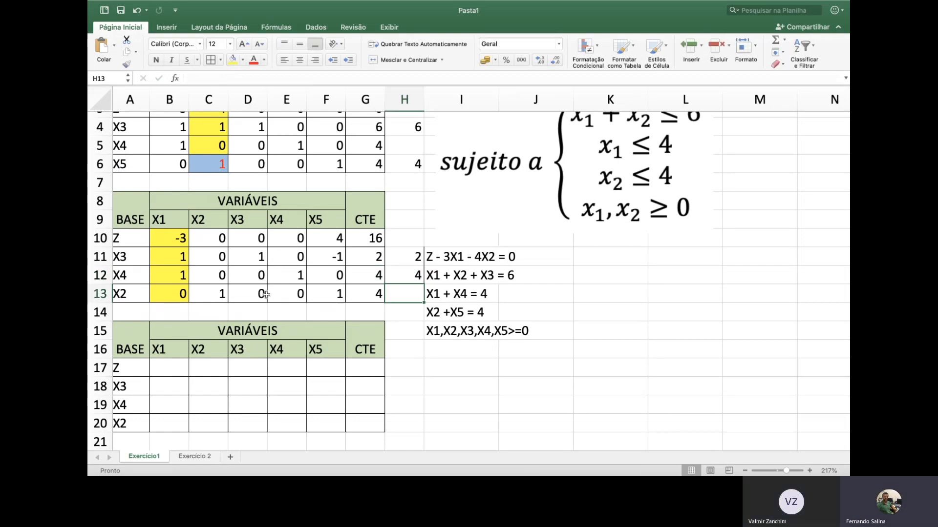
pyautogui.click(179, 295)
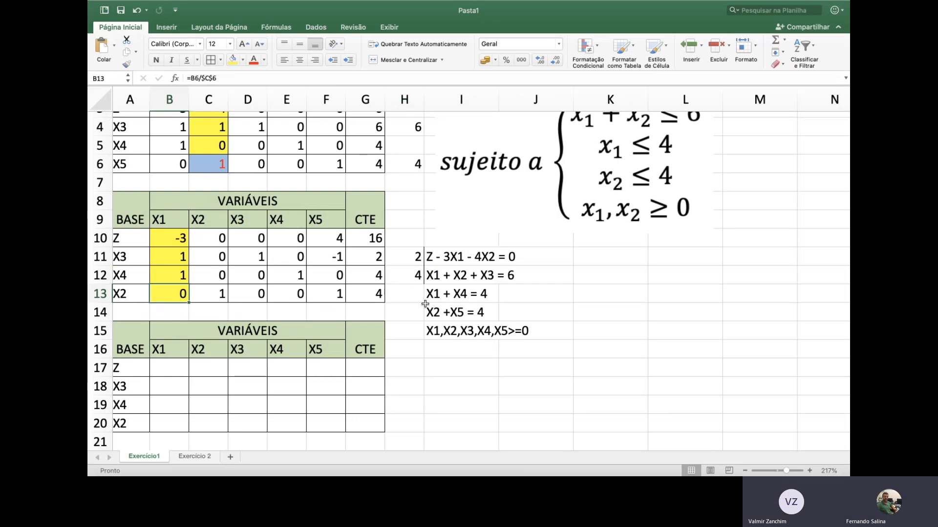
pyautogui.click(411, 298)
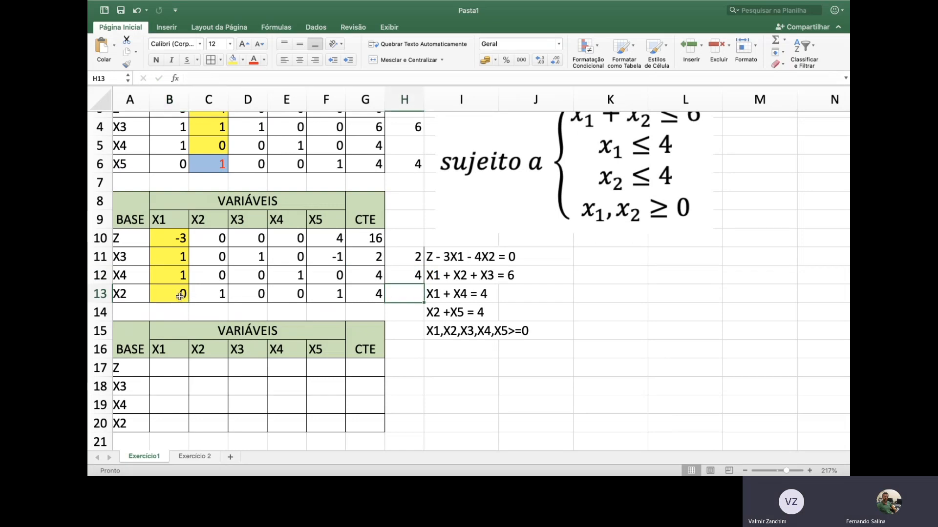
# - Compare the ratios in H11 and H12, and mark pivot cell B11 with a light blue fill and red text
pyautogui.click(413, 253)
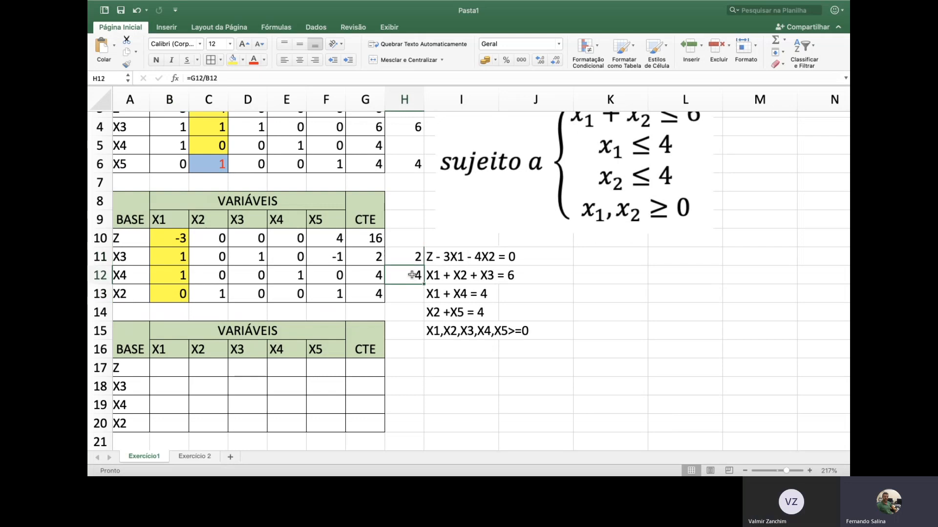
pyautogui.click(181, 257)
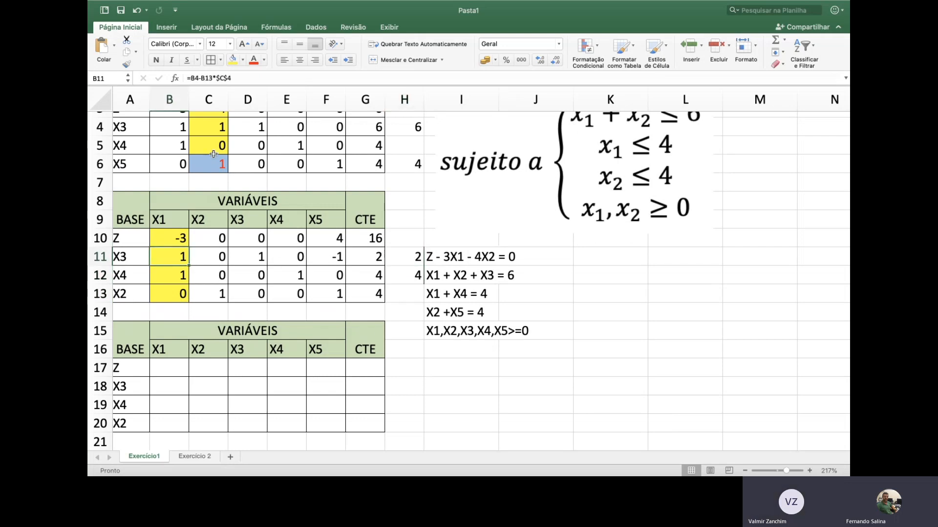
pyautogui.click(242, 60)
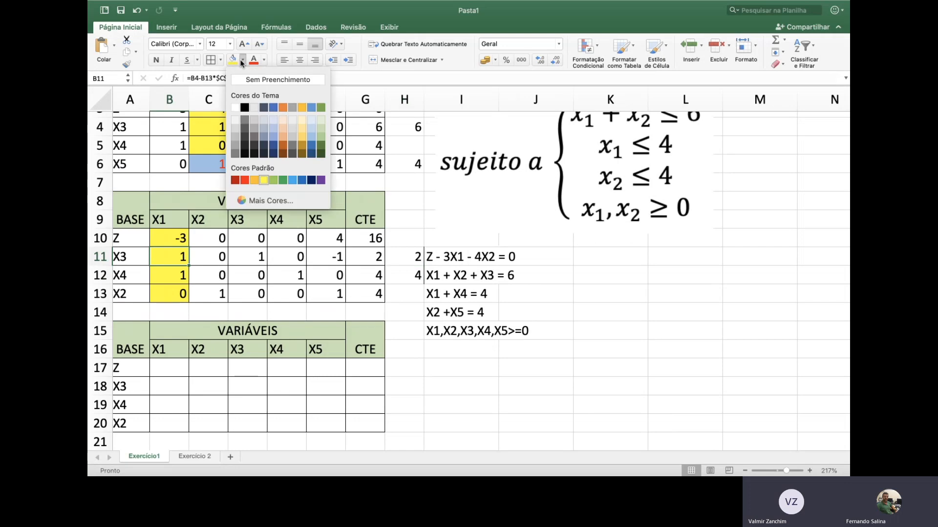
pyautogui.click(312, 129)
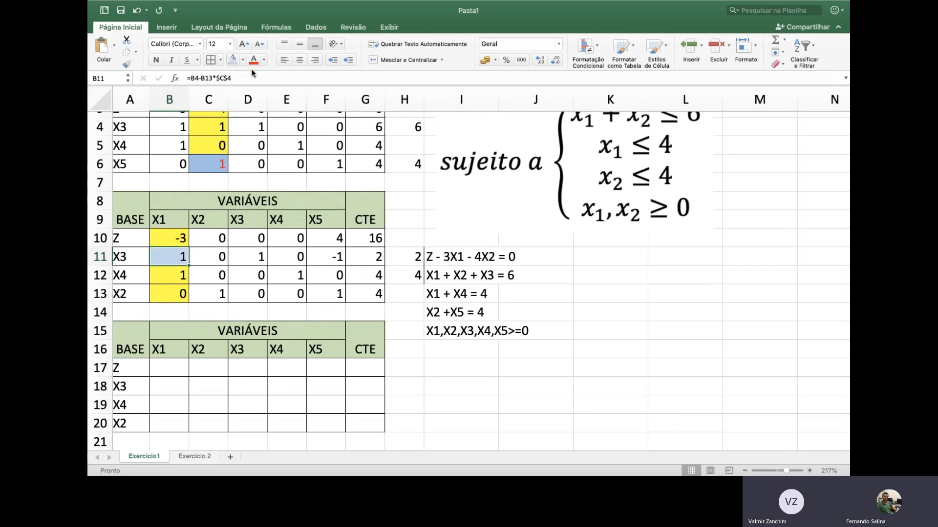
# - Relabel the third table's X3 base row in A18 as X1
pyautogui.click(127, 386)
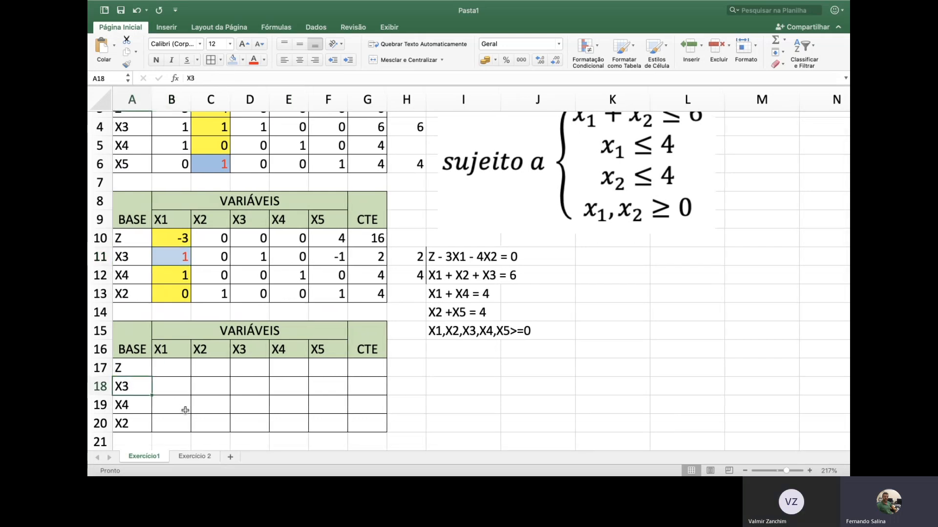
pyautogui.write('X1')
pyautogui.press('Return')
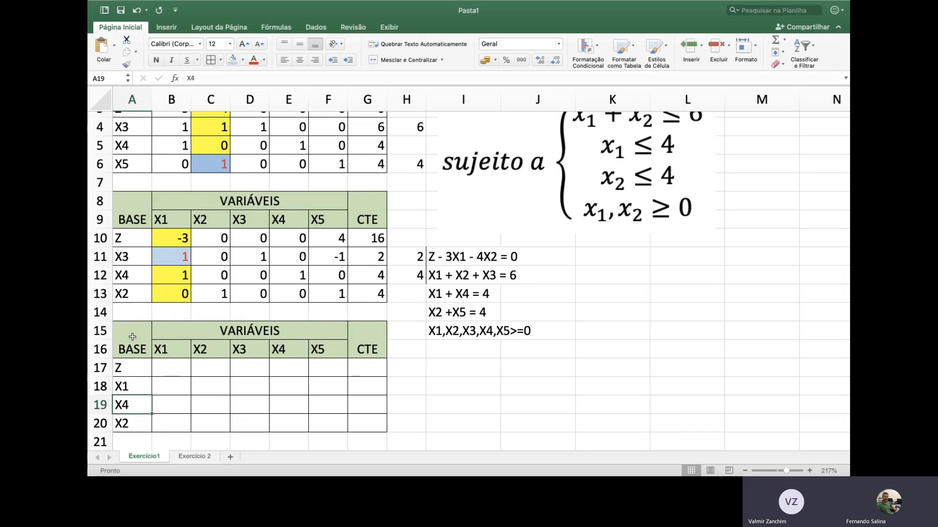
# - Copy the empty third table, A15 to G20, and paste it below at A22 as a fourth table
pyautogui.moveTo(133, 338); pyautogui.dragTo(372, 416)
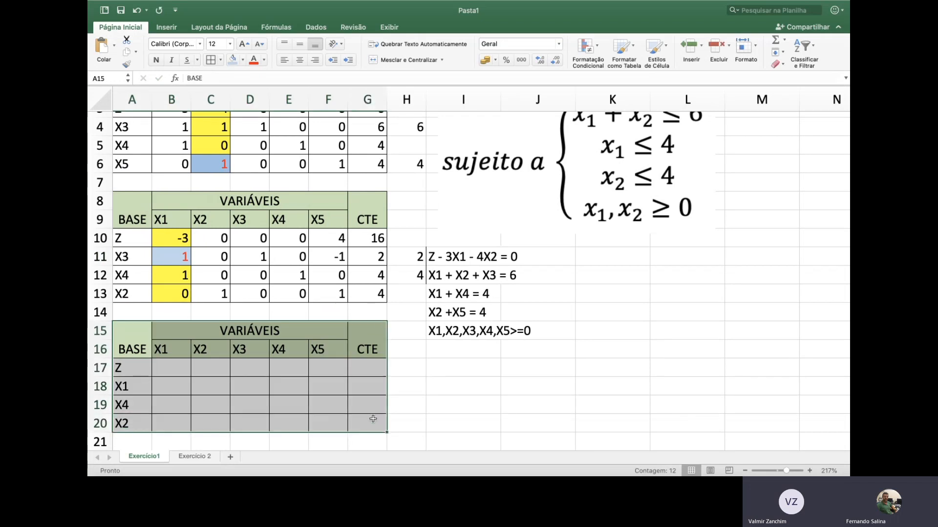
pyautogui.press('super+c')
pyautogui.scroll(-1, 369, 400)
pyautogui.scroll(-3, 368, 400)
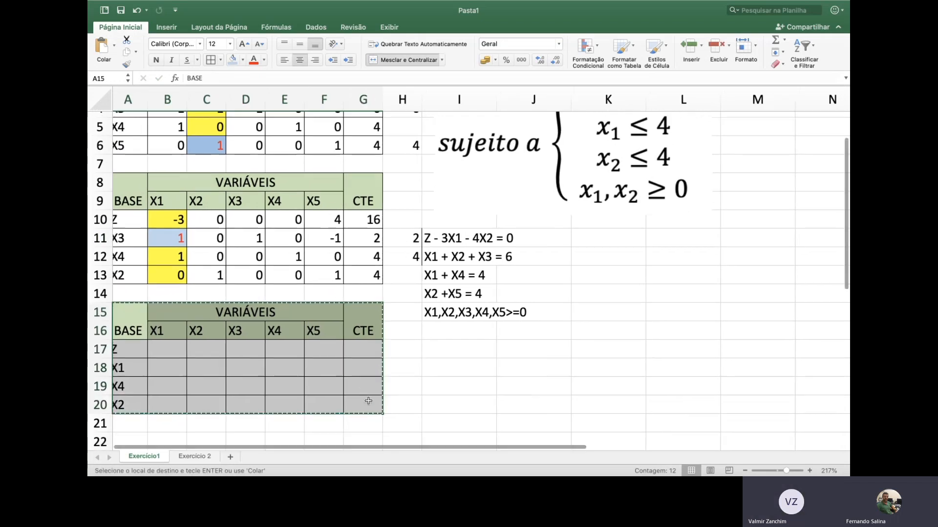
pyautogui.click(144, 391)
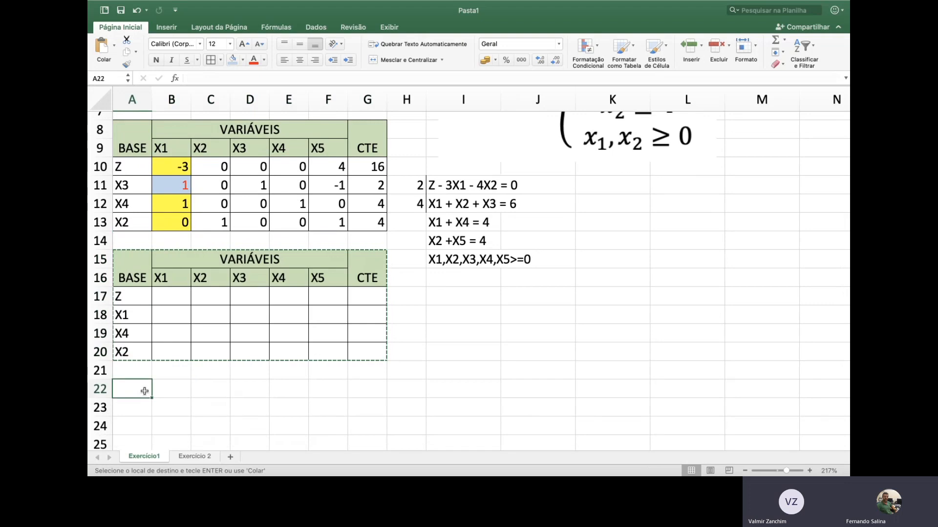
pyautogui.press('super+v')
pyautogui.scroll(3, 212, 332)
pyautogui.scroll(1, 214, 336)
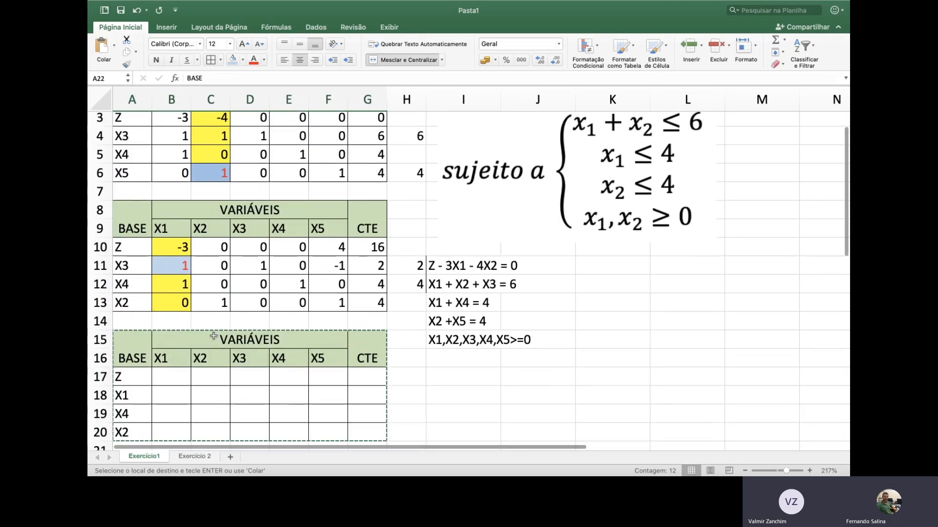
# - Divide the second table's pivot row by its pivot, entering =B11/$B$11 in B18 for the third table's X1 row
pyautogui.scroll(-2, 196, 360)
pyautogui.scroll(-1, 199, 362)
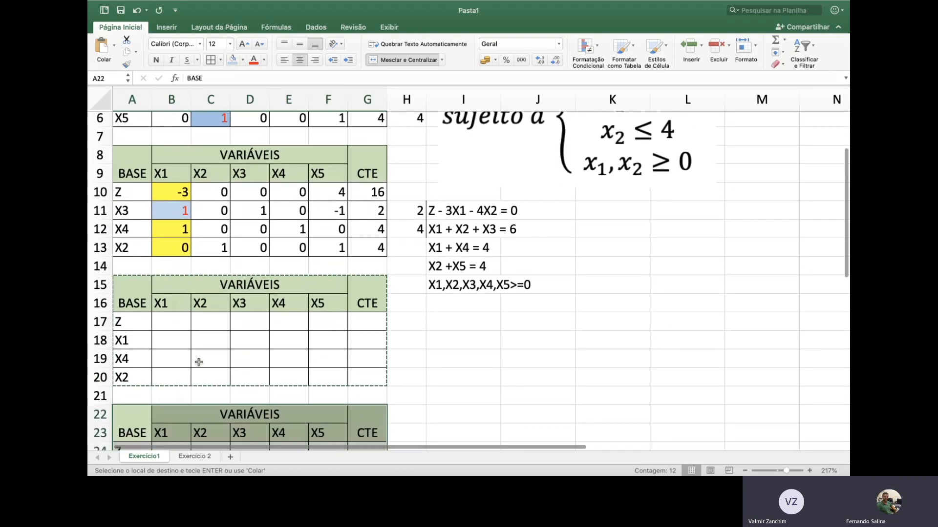
pyautogui.click(170, 337)
pyautogui.moveTo(180, 211); pyautogui.dragTo(374, 219)
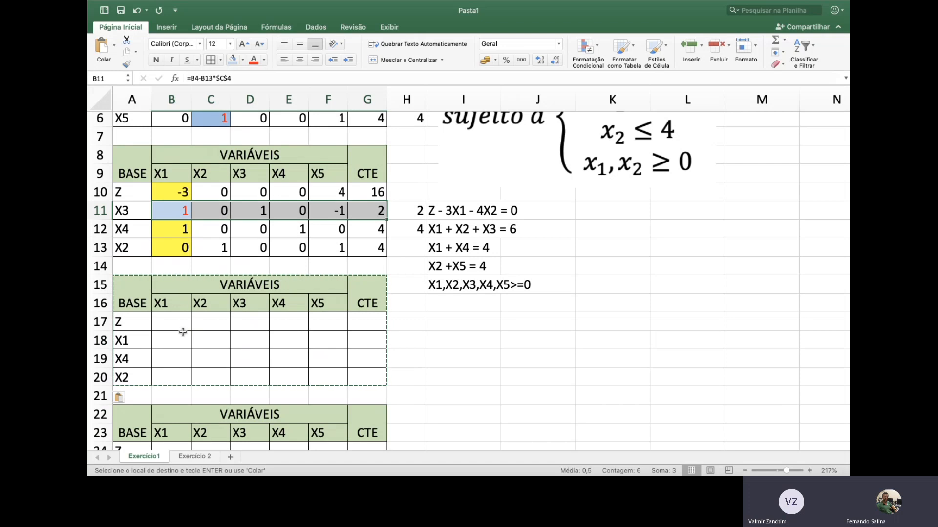
pyautogui.click(171, 341)
pyautogui.write('=')
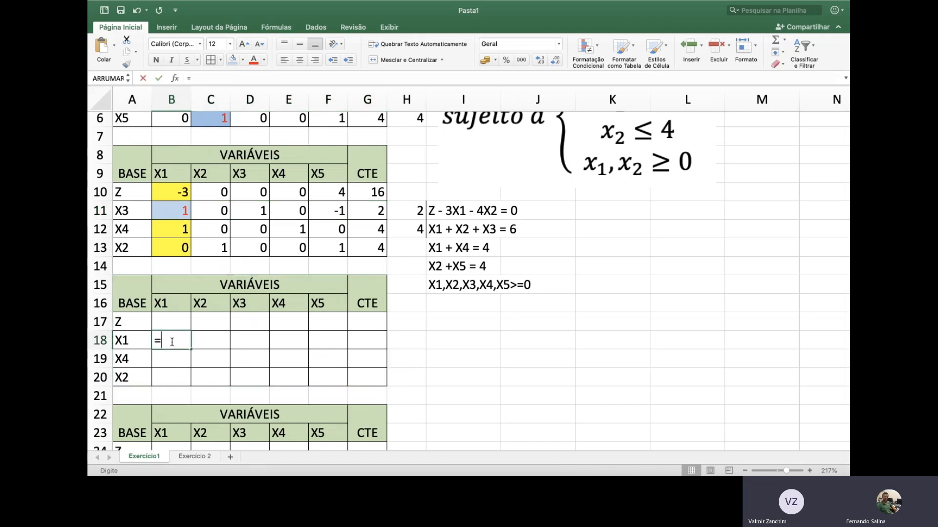
pyautogui.click(177, 211)
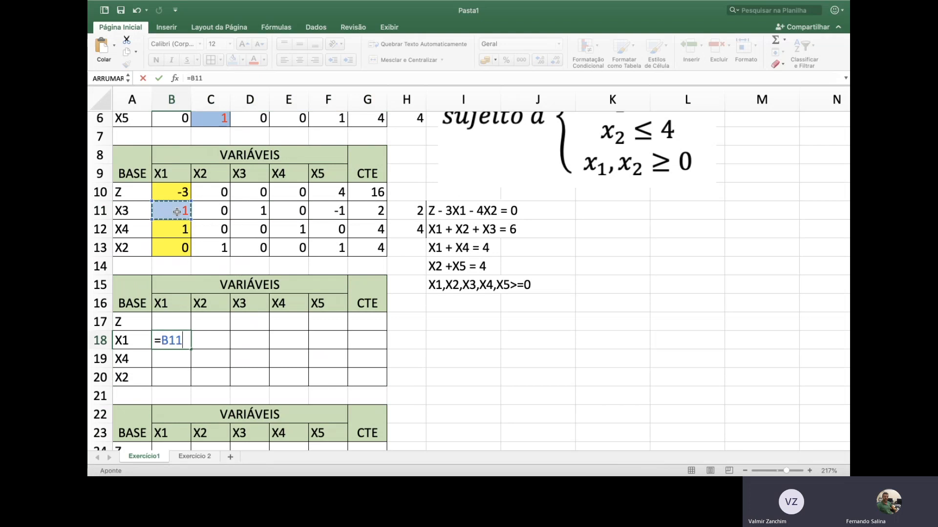
pyautogui.write('/')
pyautogui.click(180, 205)
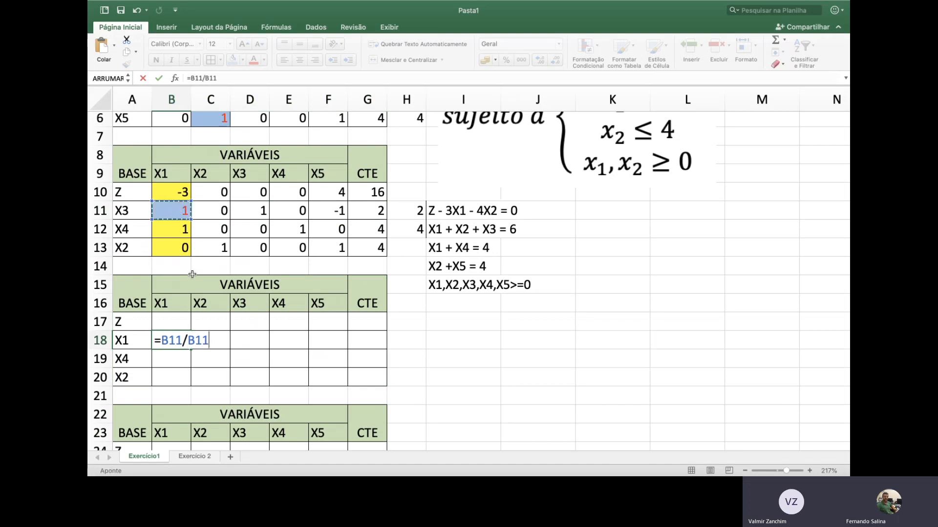
pyautogui.click(191, 340)
pyautogui.write('$B')
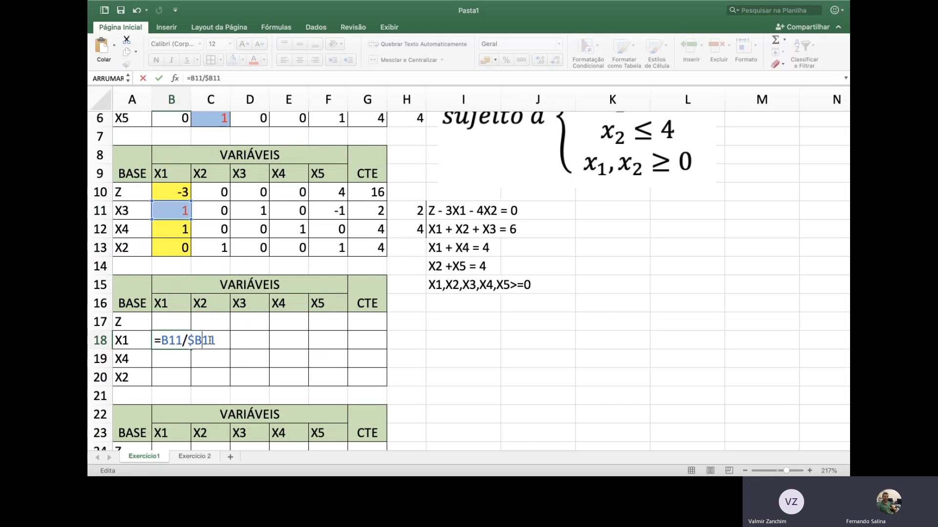
pyautogui.write('$')
pyautogui.press('Return')
# - Fill the formula in B18 across the X1 row to G18
pyautogui.click(188, 340)
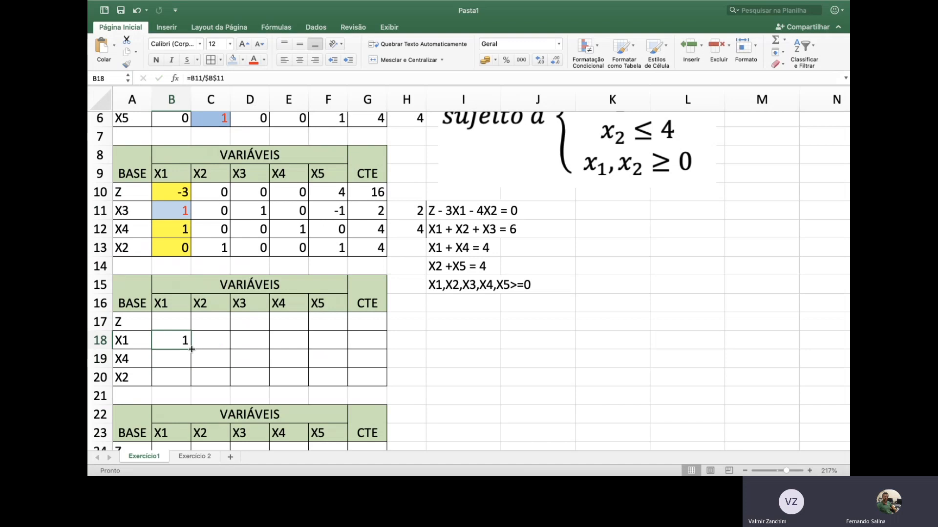
pyautogui.moveTo(191, 349); pyautogui.dragTo(374, 349)
pyautogui.click(179, 326)
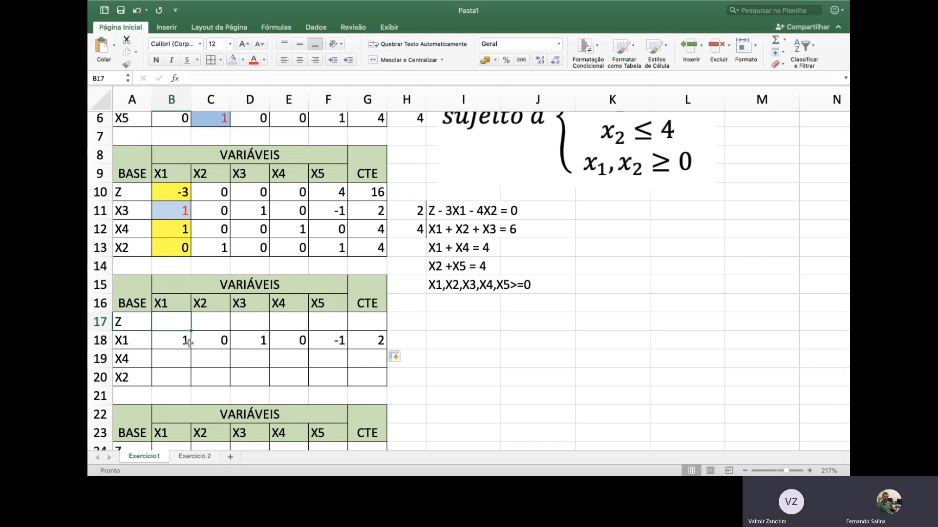
pyautogui.click(179, 344)
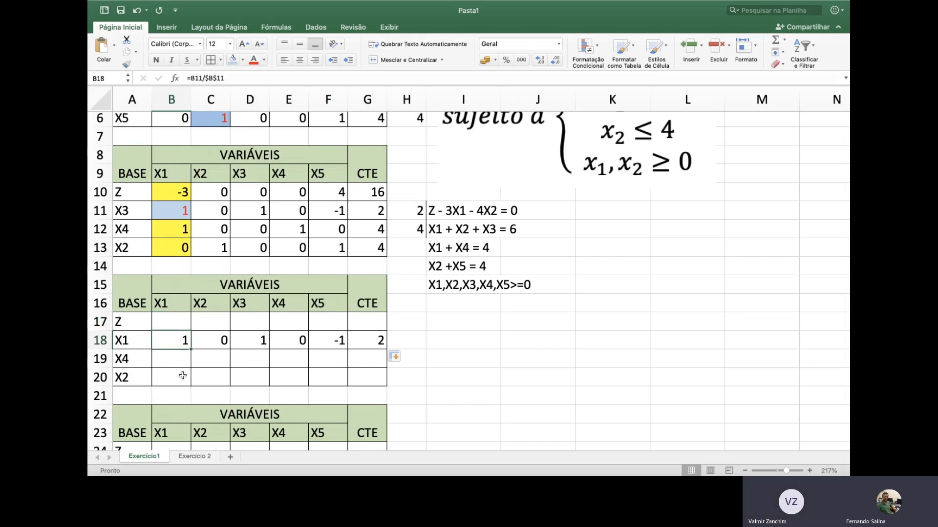
# - Calculate the third table's Z row by entering =B10-B18*$B$10 in B17 and filling it across to G17
pyautogui.click(180, 324)
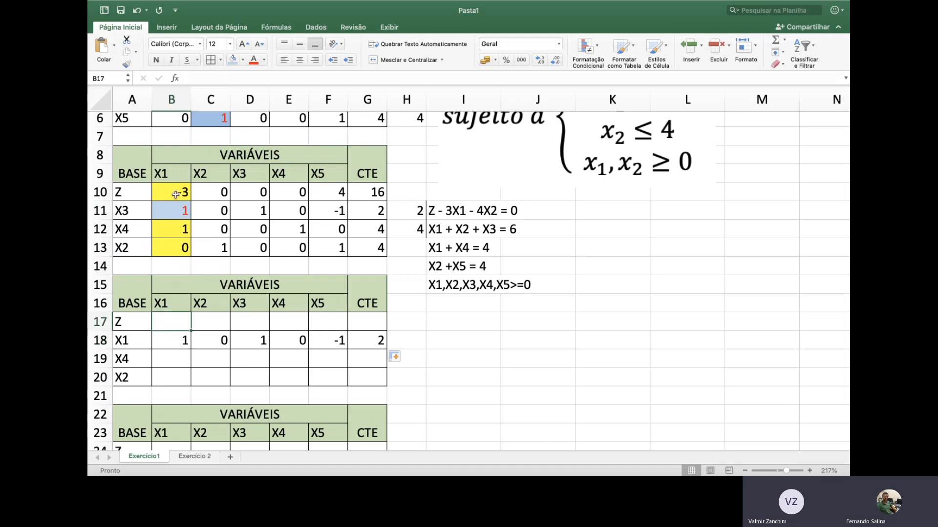
pyautogui.moveTo(175, 194); pyautogui.dragTo(354, 194)
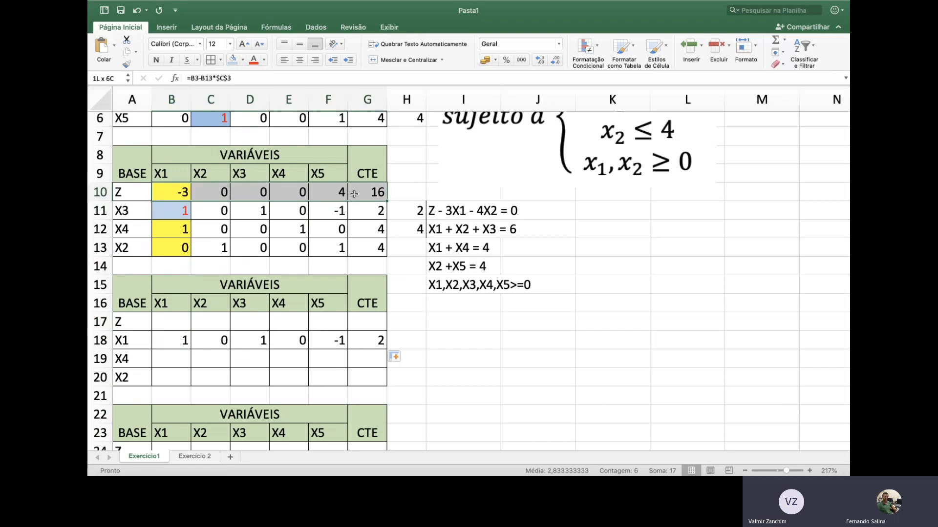
pyautogui.click(175, 343)
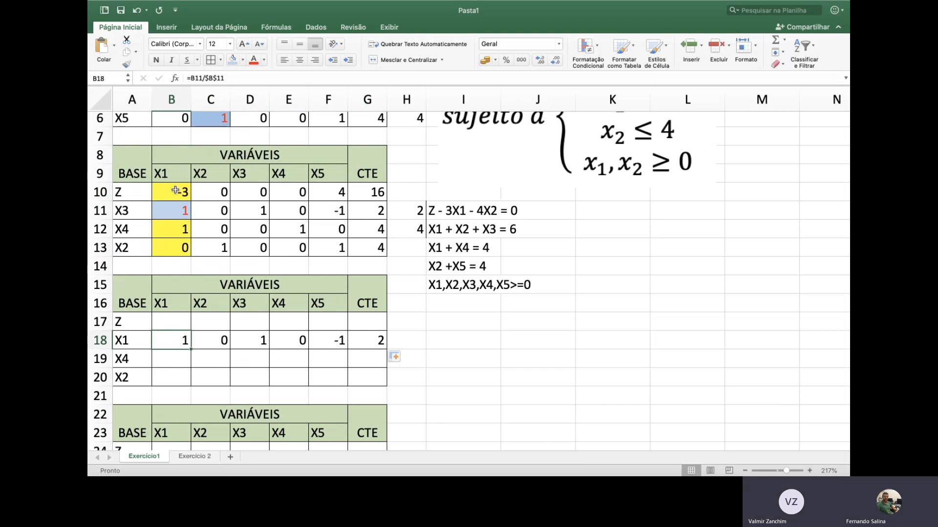
pyautogui.click(177, 321)
pyautogui.write('=')
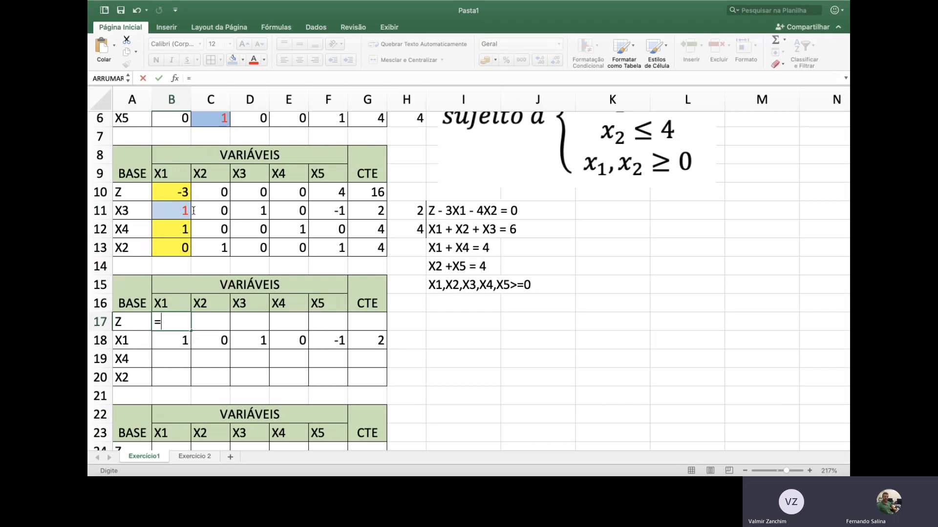
pyautogui.click(180, 191)
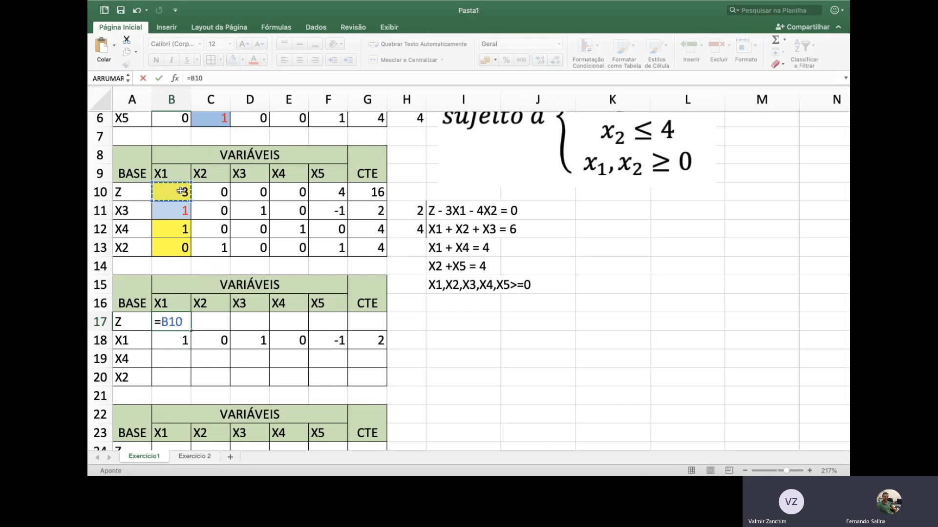
pyautogui.write('-')
pyautogui.click(183, 340)
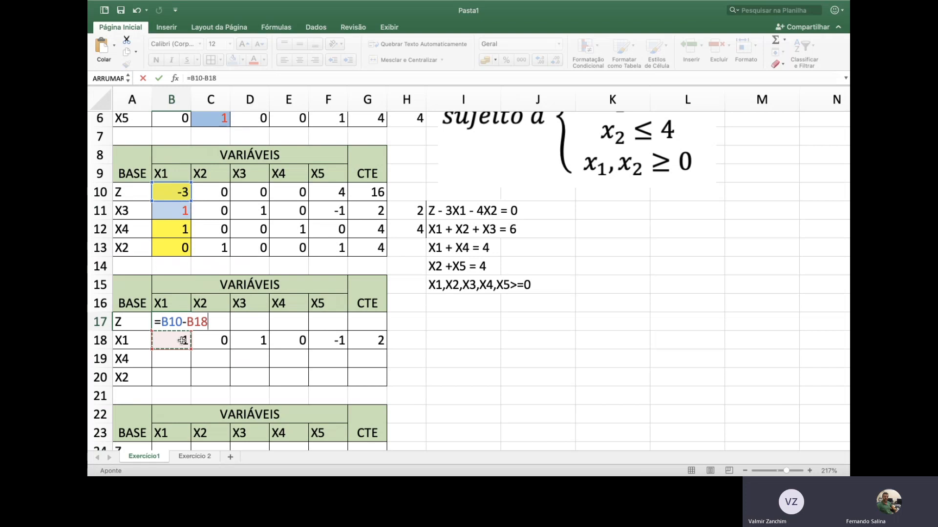
pyautogui.write('*')
pyautogui.click(175, 196)
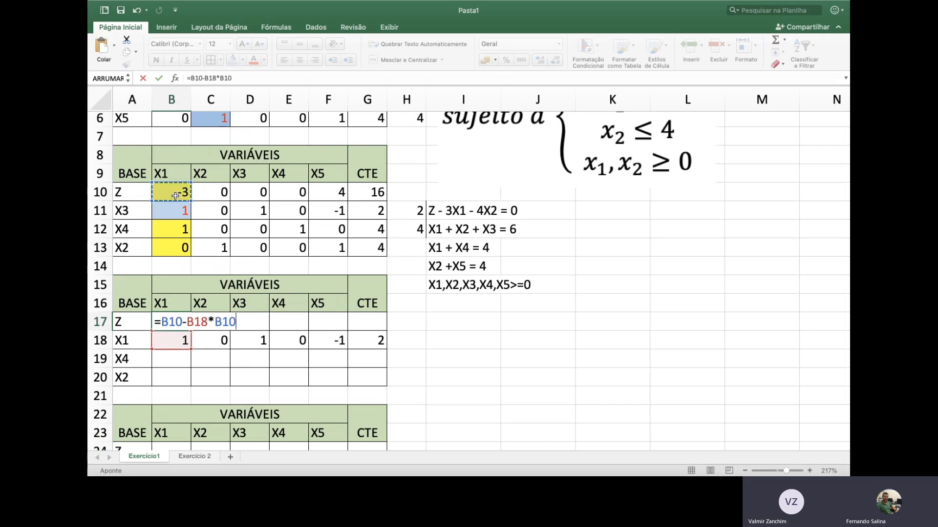
pyautogui.click(216, 321)
pyautogui.write('$')
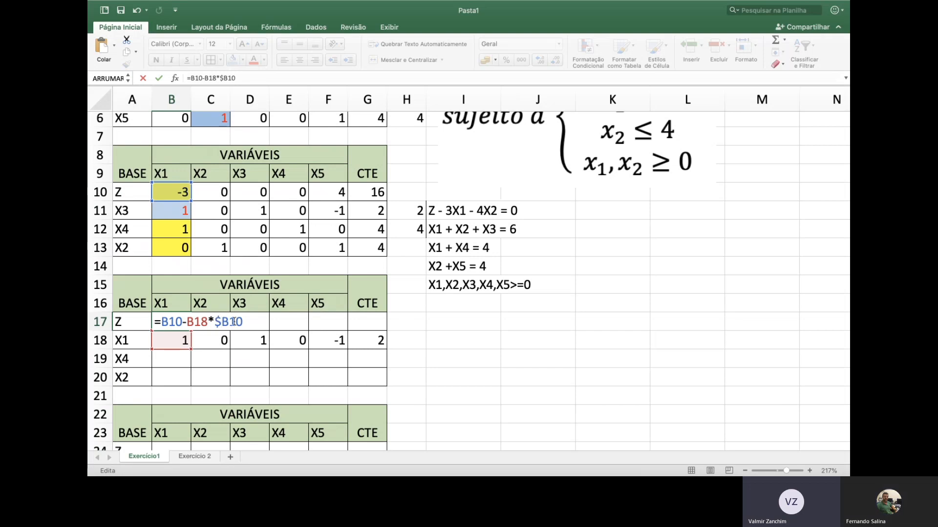
pyautogui.press('Right')
pyautogui.write('$')
pyautogui.press('Return')
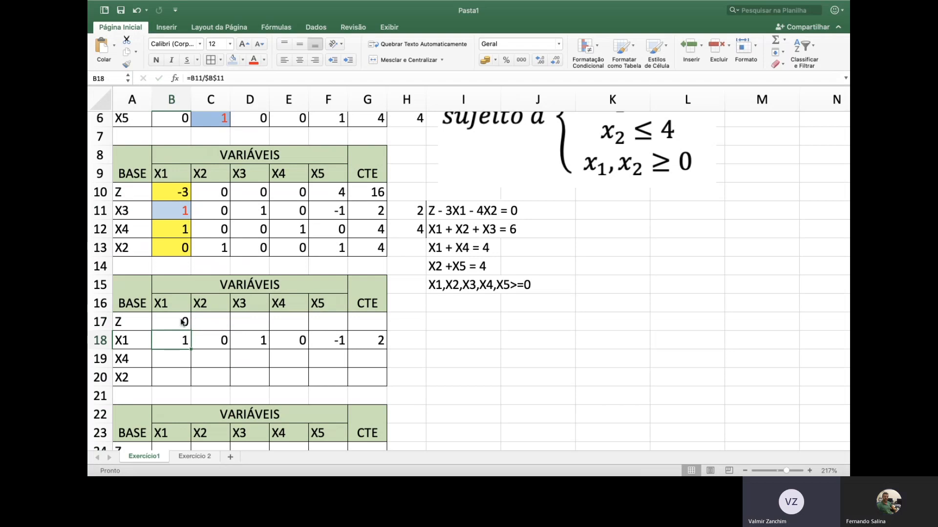
pyautogui.click(182, 322)
pyautogui.moveTo(190, 330); pyautogui.dragTo(375, 331)
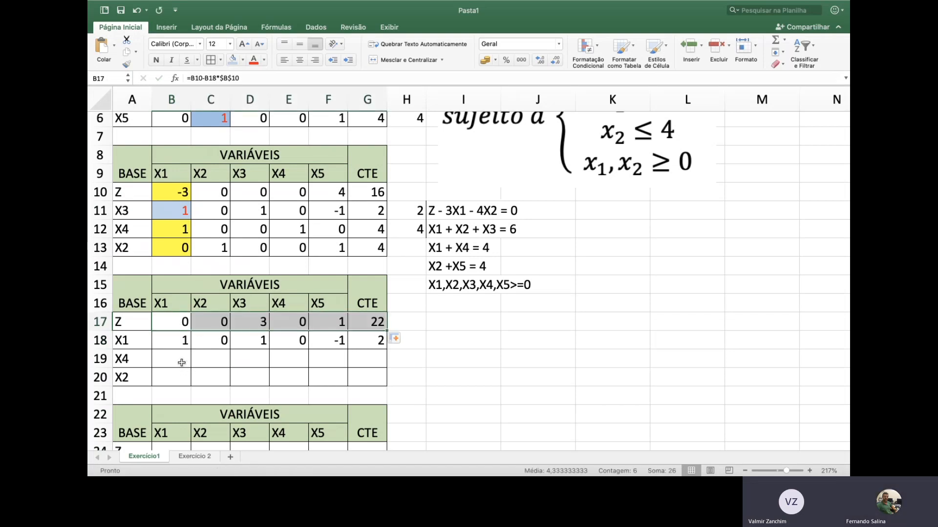
# - Calculate the third table's X4 row by entering =B12-B18*$B$12 in B19 and filling it across to G19
pyautogui.click(182, 361)
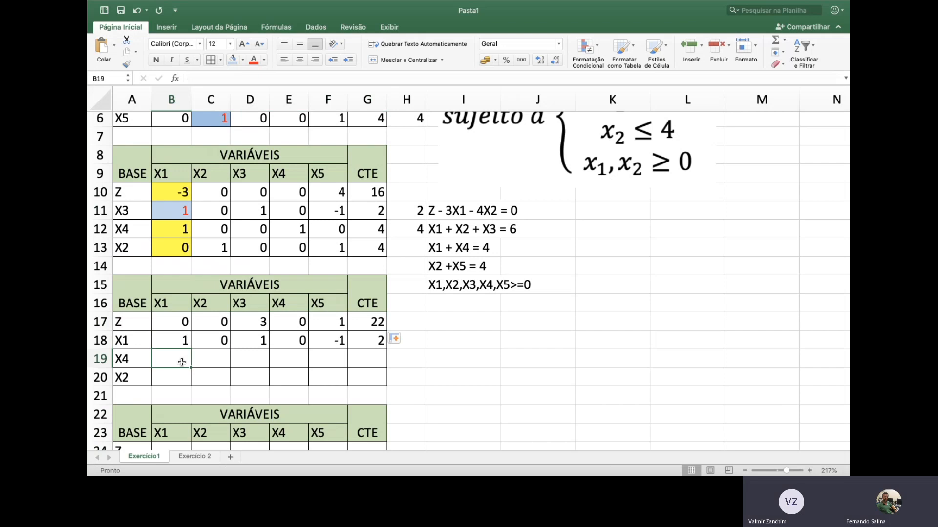
pyautogui.write('=')
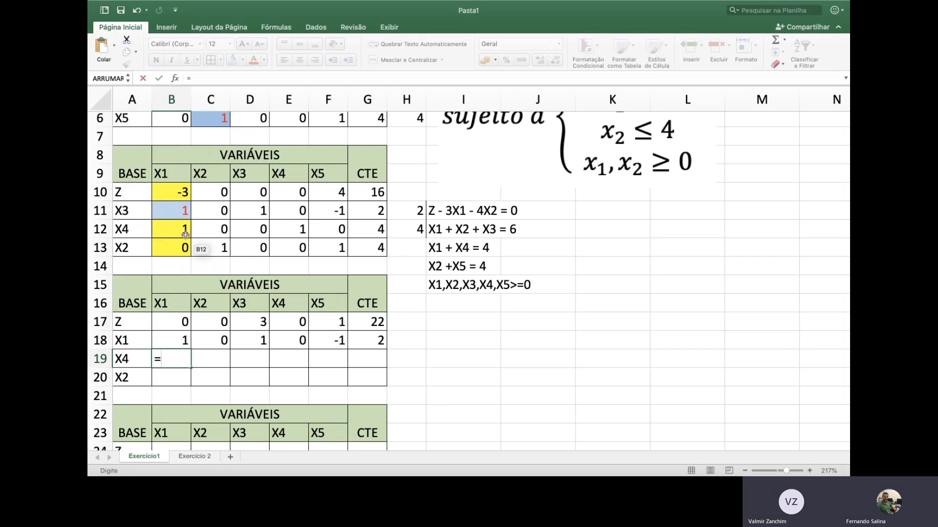
pyautogui.click(184, 231)
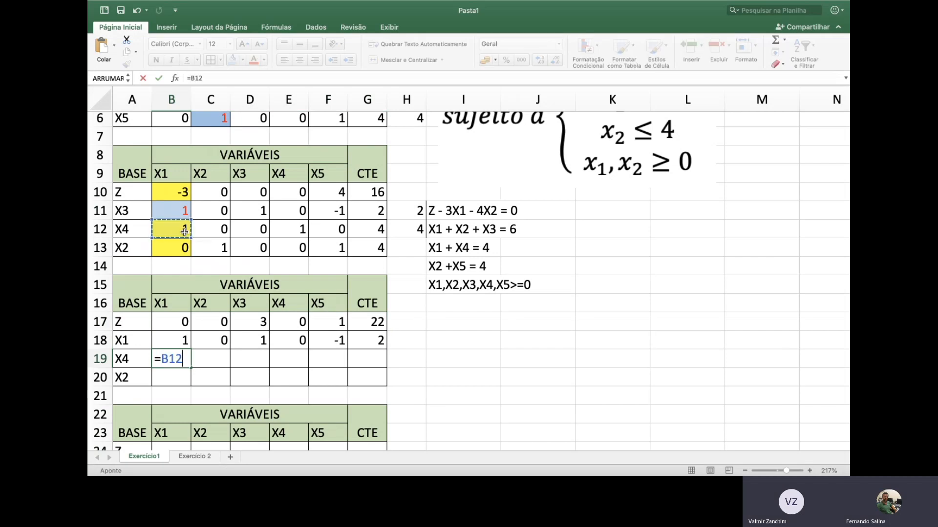
pyautogui.write('-')
pyautogui.click(182, 343)
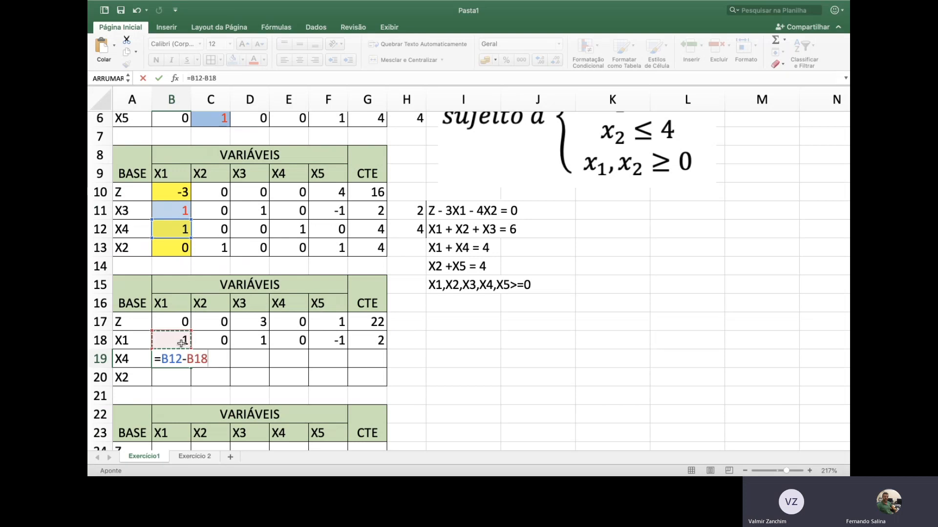
pyautogui.write('*')
pyautogui.click(170, 228)
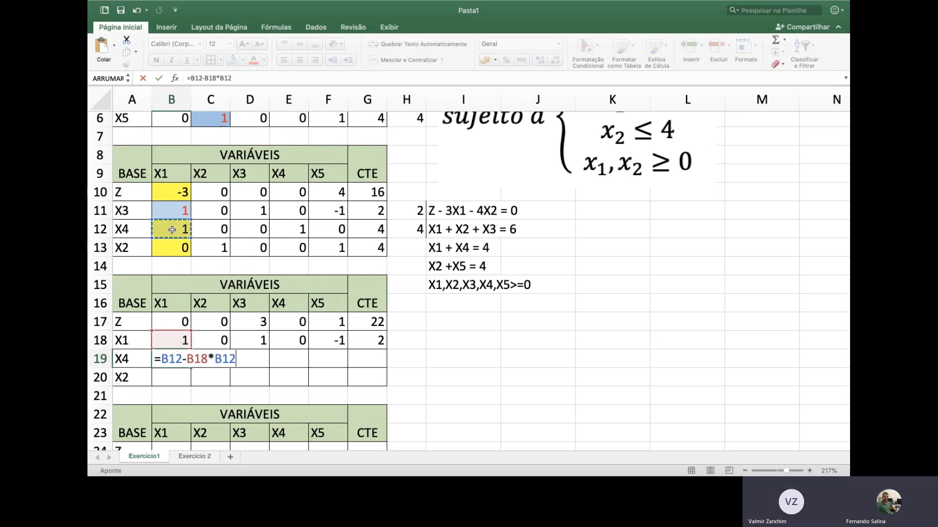
pyautogui.click(218, 359)
pyautogui.write('$')
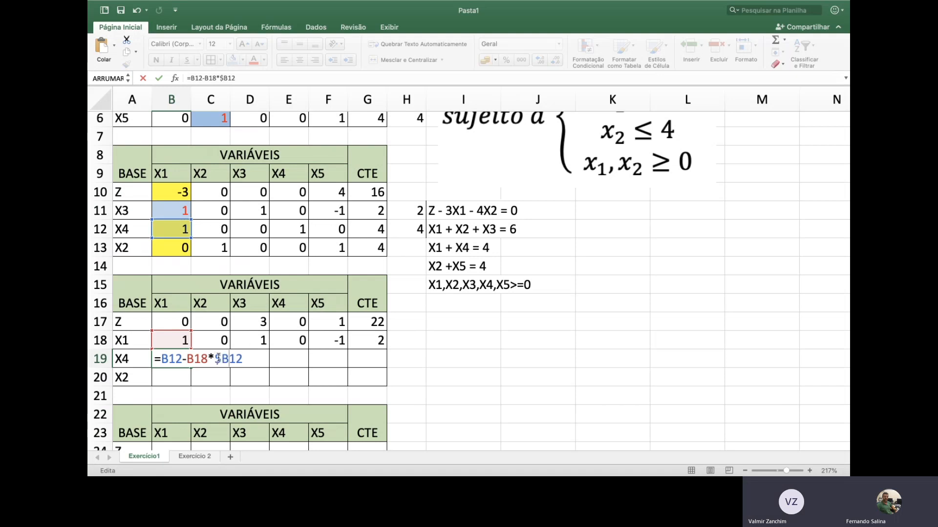
pyautogui.press('Right')
pyautogui.write('$')
pyautogui.press('Return')
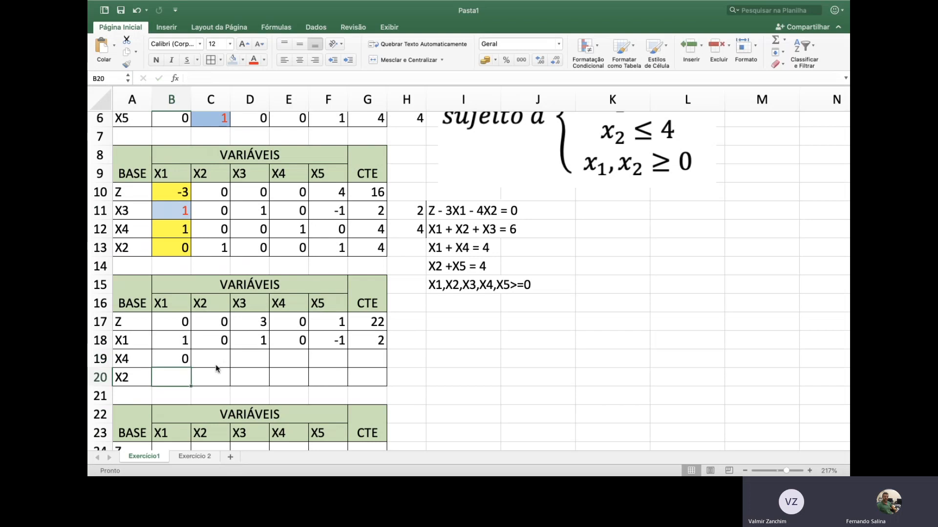
pyautogui.click(180, 358)
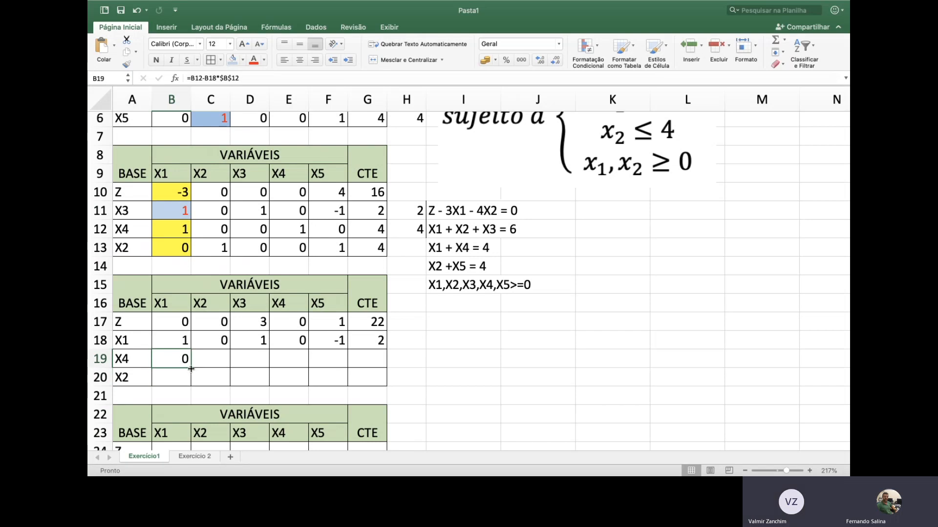
pyautogui.moveTo(191, 373); pyautogui.dragTo(375, 375)
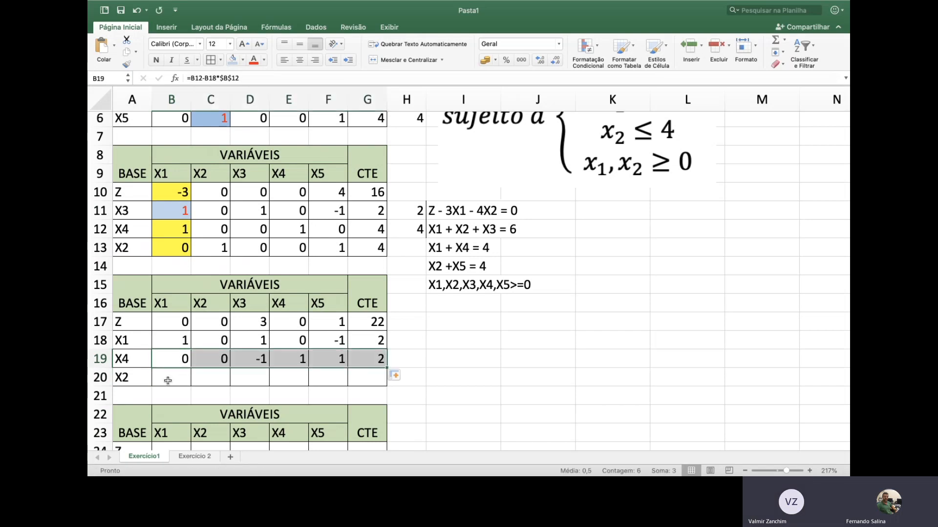
# - Calculate the third table's X2 row by entering =B13-B18*$B$13 in B20 and filling it across to G20
pyautogui.click(170, 377)
pyautogui.write('=')
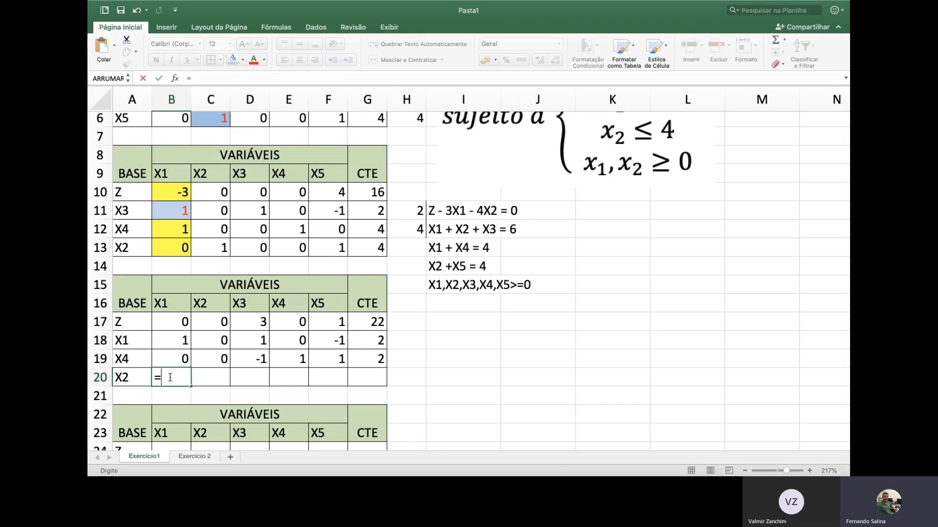
pyautogui.click(179, 248)
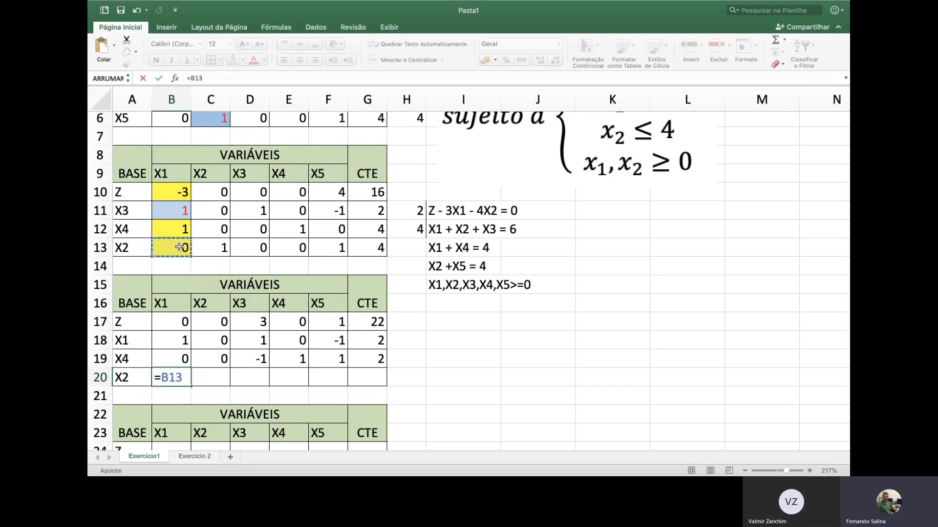
pyautogui.write('-')
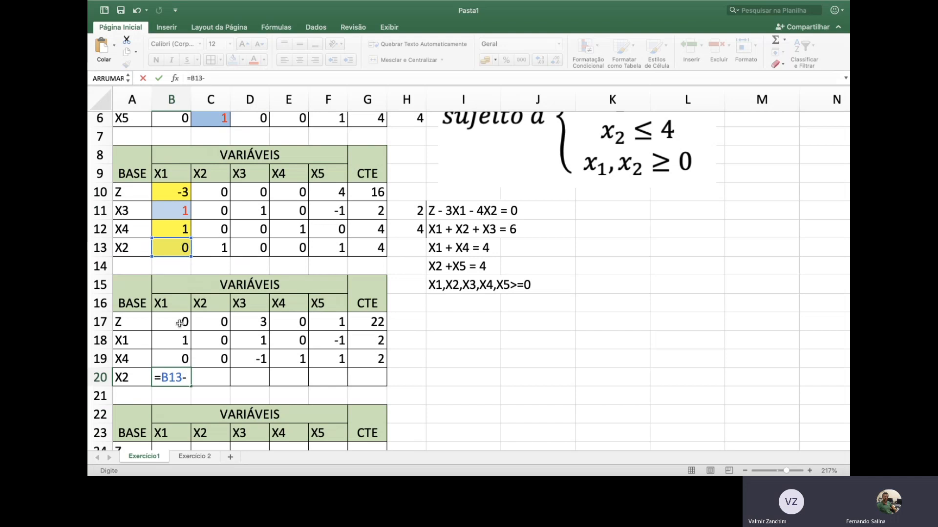
pyautogui.click(182, 344)
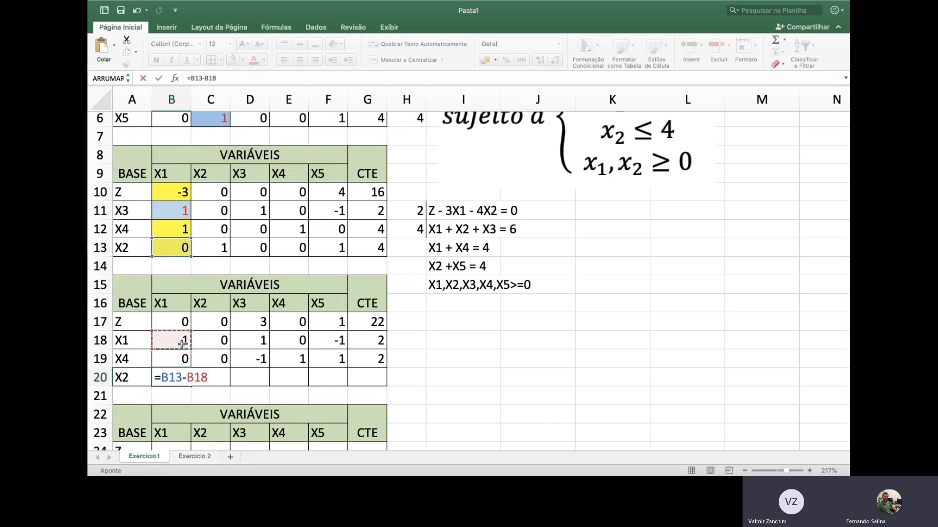
pyautogui.write('*')
pyautogui.click(179, 251)
pyautogui.press('Left')
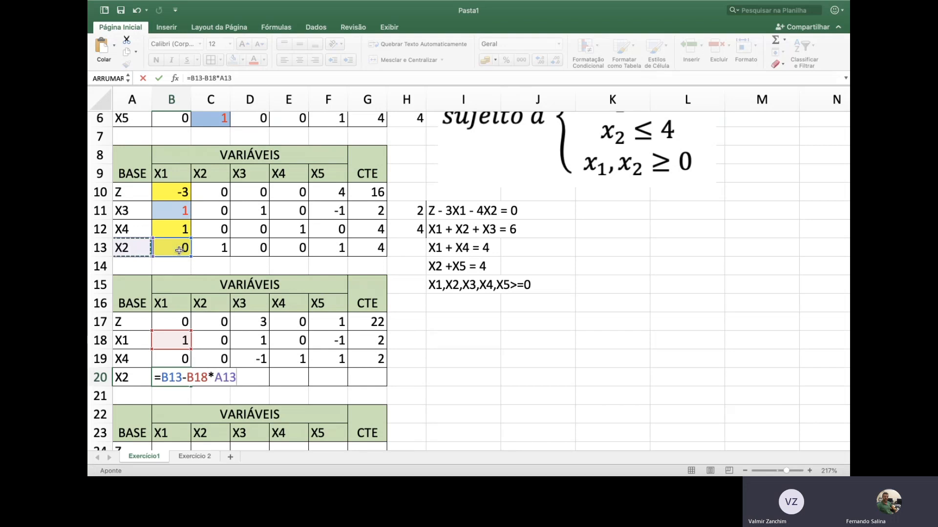
pyautogui.click(176, 246)
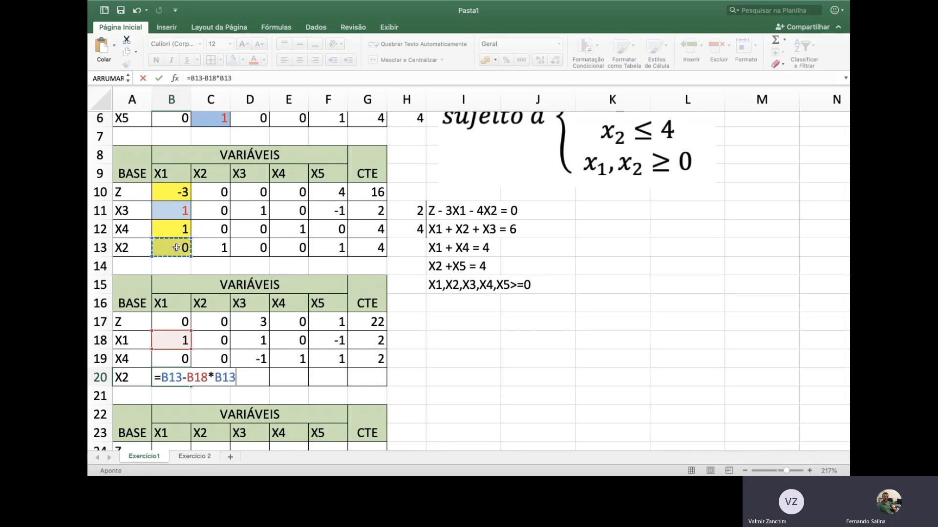
pyautogui.click(215, 377)
pyautogui.write('$B')
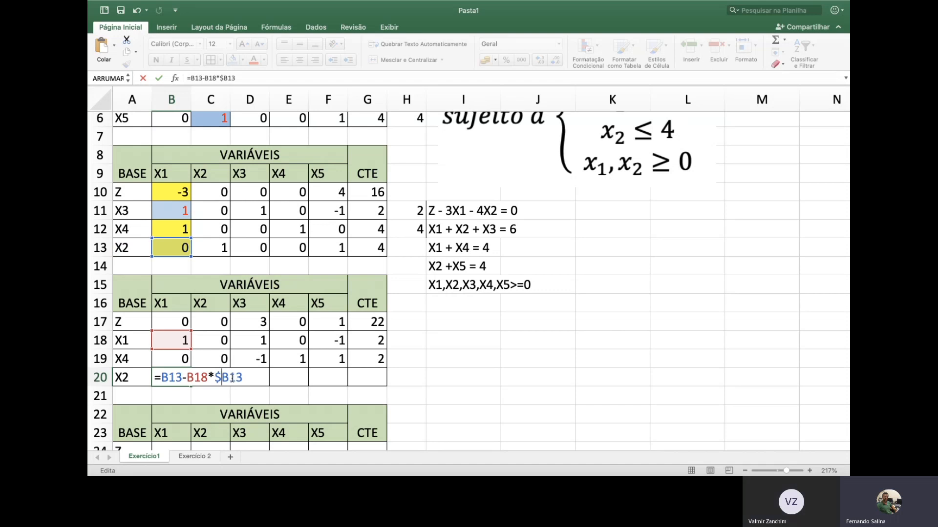
pyautogui.write('$')
pyautogui.press('Return')
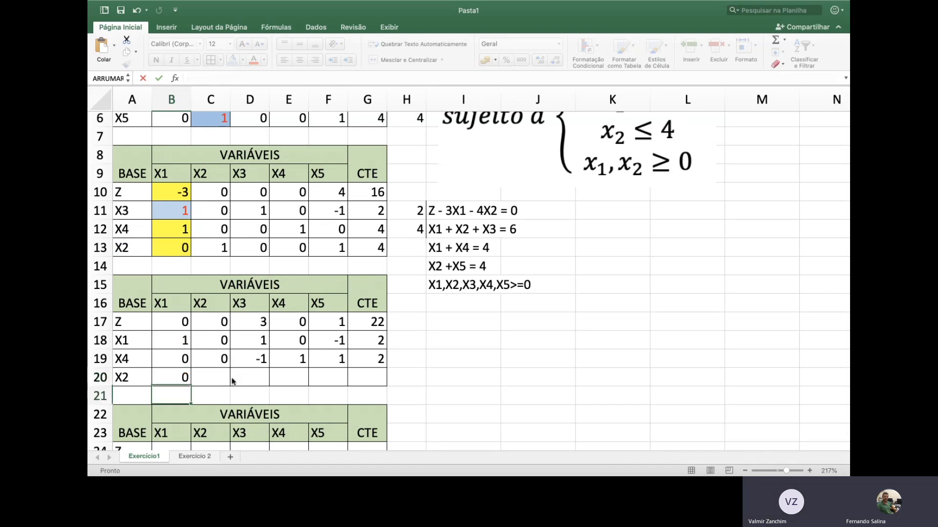
pyautogui.click(184, 377)
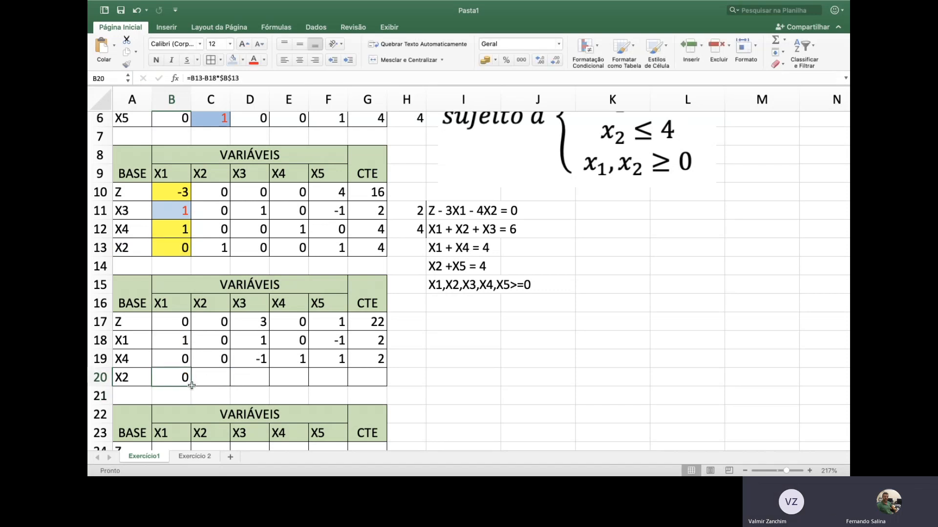
pyautogui.moveTo(191, 386); pyautogui.dragTo(376, 391)
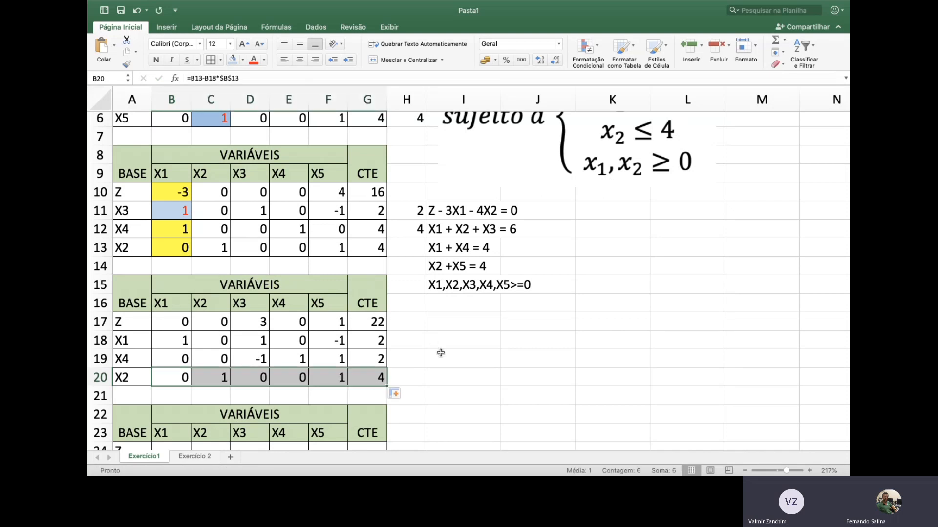
# - Examine the third table's CTE values and Z-row coefficients against the original objective function and constraints
pyautogui.click(126, 340)
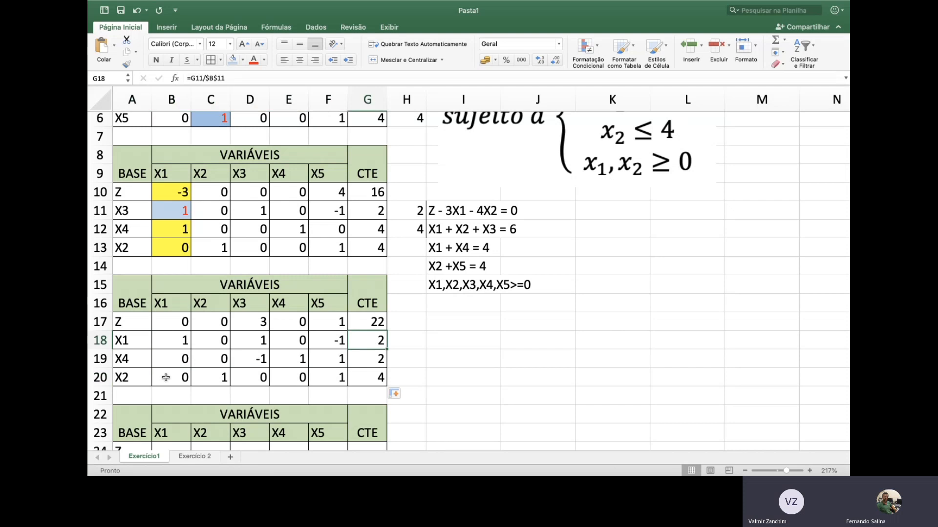
pyautogui.click(117, 381)
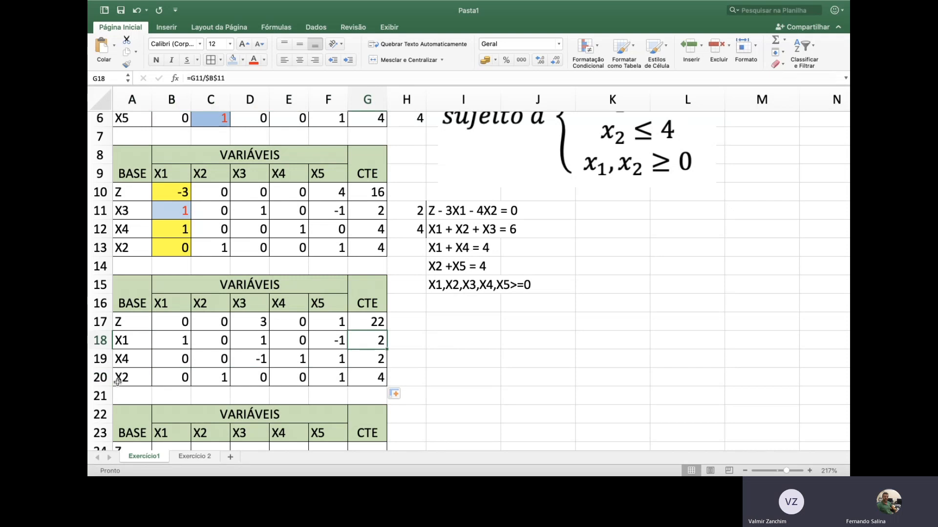
pyautogui.click(380, 379)
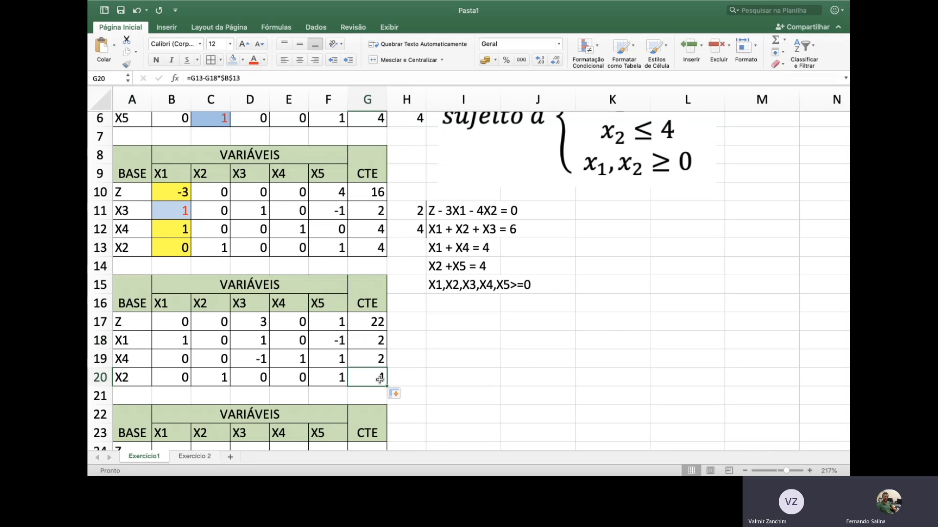
pyautogui.click(127, 359)
pyautogui.click(375, 359)
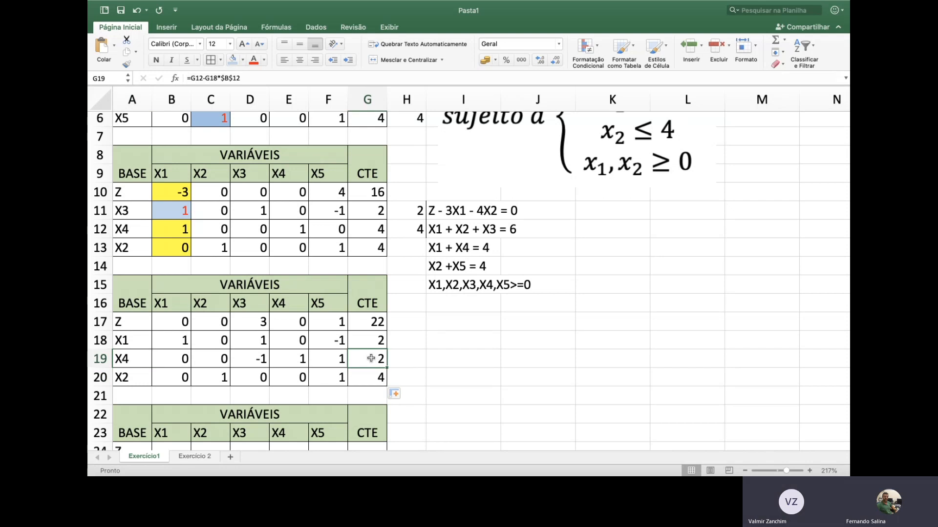
pyautogui.click(120, 325)
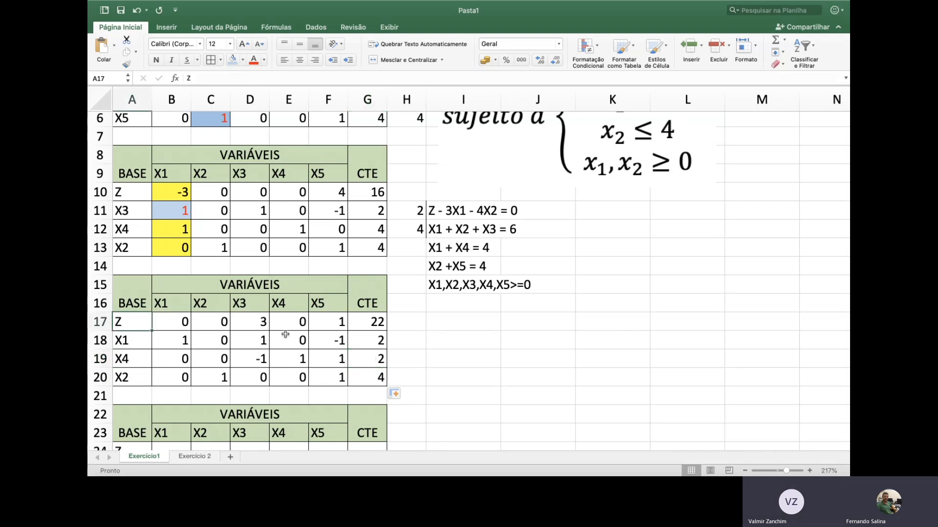
pyautogui.click(375, 325)
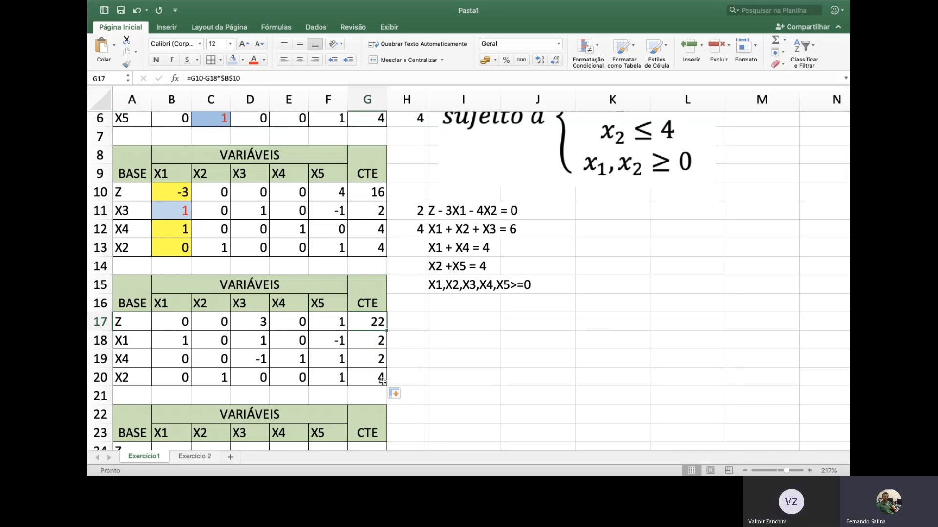
pyautogui.scroll(1, 492, 357)
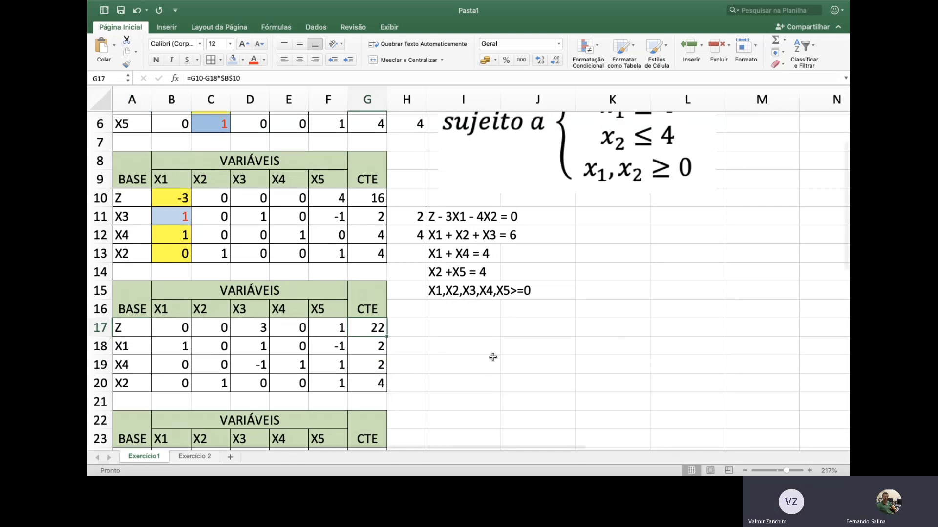
pyautogui.scroll(4, 492, 357)
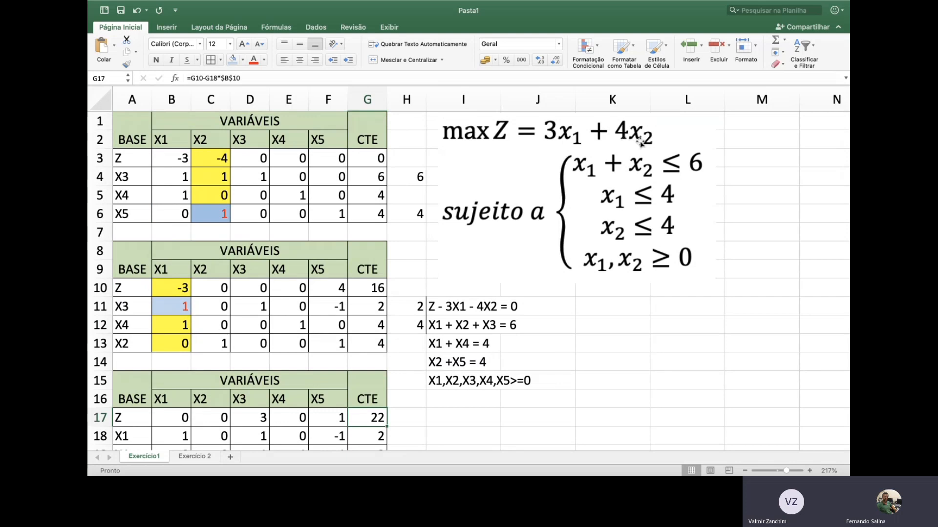
pyautogui.scroll(-5, 452, 215)
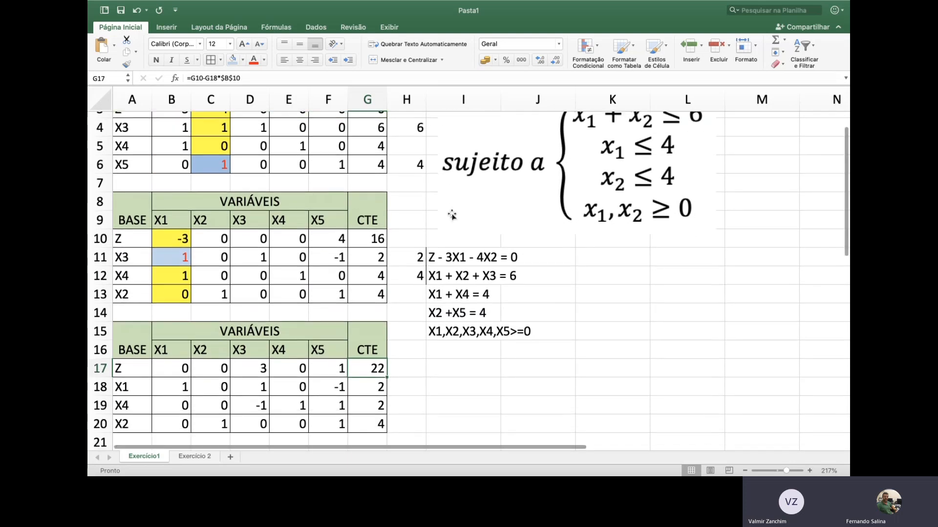
pyautogui.scroll(-5, 452, 215)
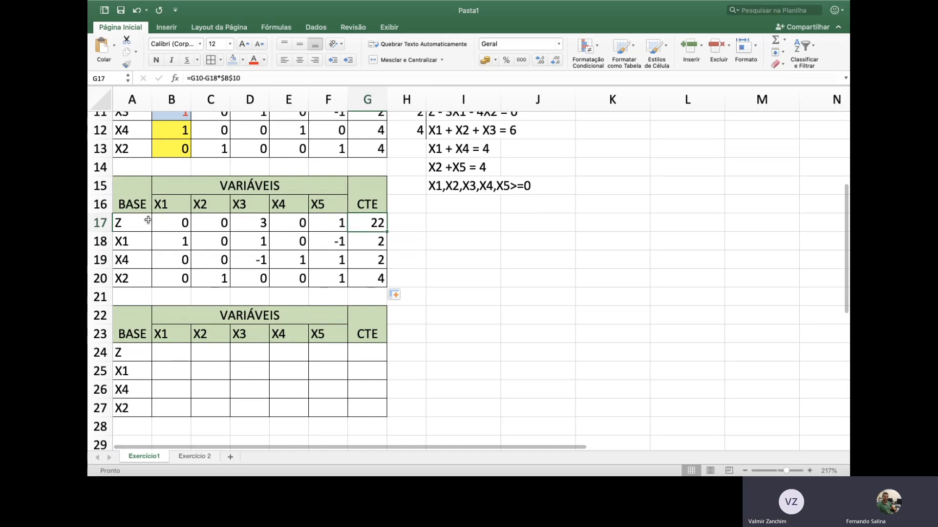
pyautogui.moveTo(178, 223); pyautogui.dragTo(327, 222)
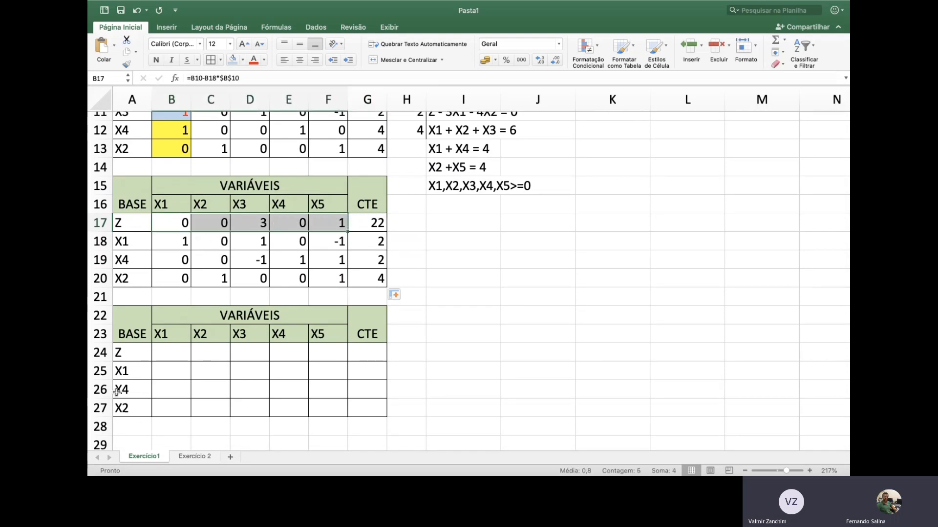
# - Delete the unused fourth table in A22:G27, shifting the cells up
pyautogui.moveTo(121, 318); pyautogui.dragTo(378, 400)
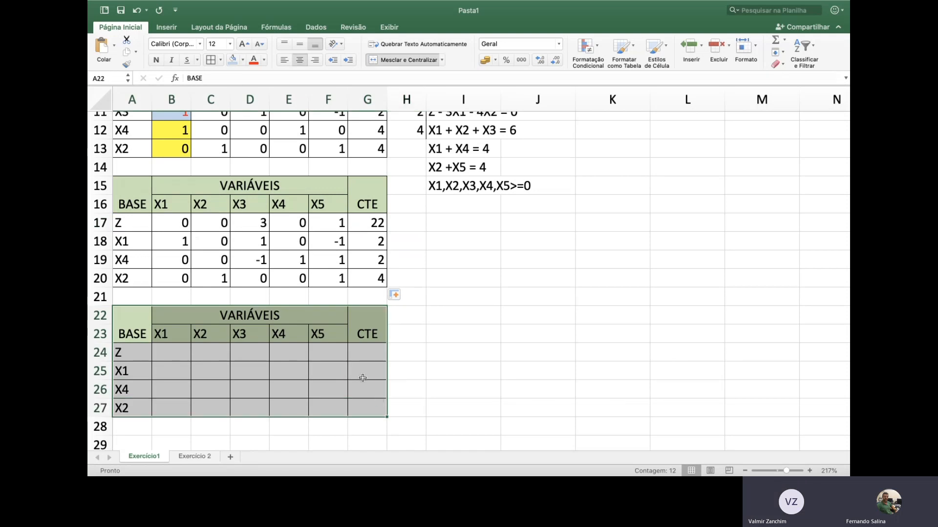
pyautogui.rightClick(362, 378)
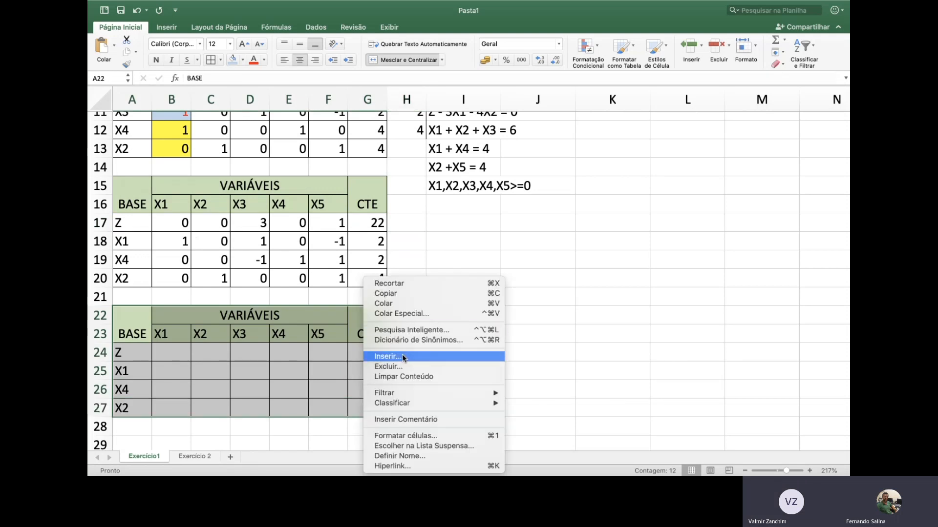
pyautogui.click(402, 367)
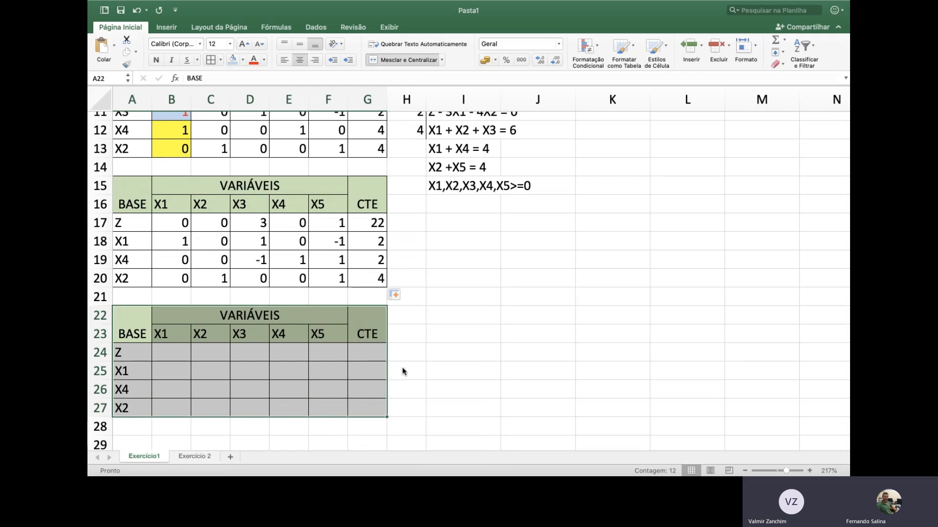
pyautogui.click(384, 360)
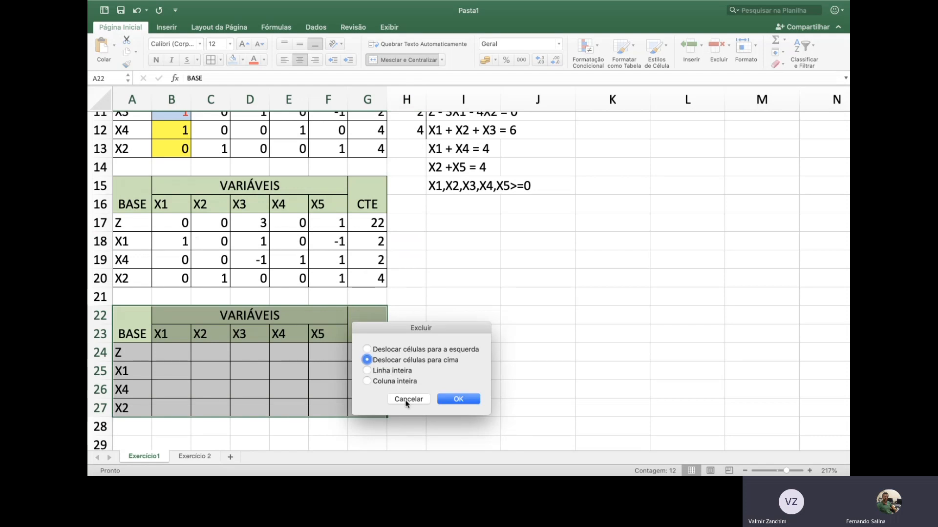
pyautogui.click(465, 398)
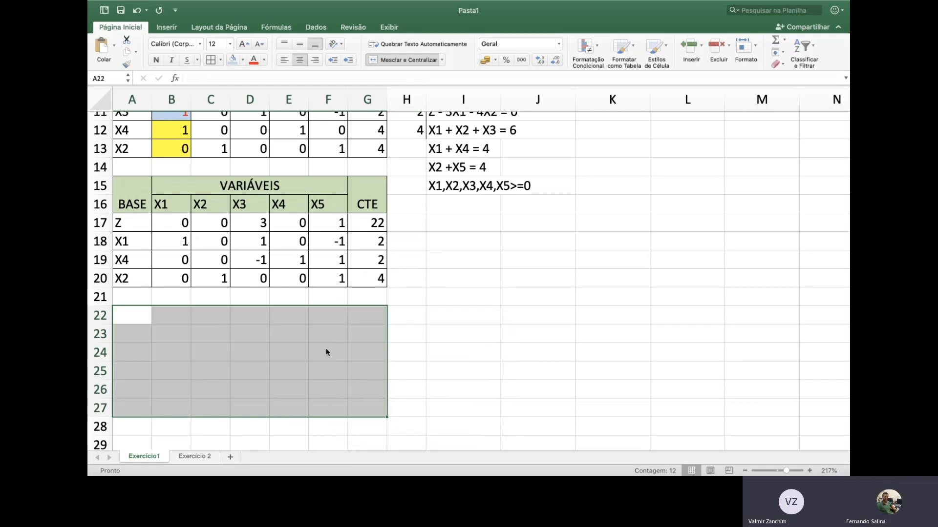
# - Enter the result labels "Z =", "X1 =" and "X2 =" in D22 to D24 below the third table
pyautogui.click(289, 330)
pyautogui.click(255, 319)
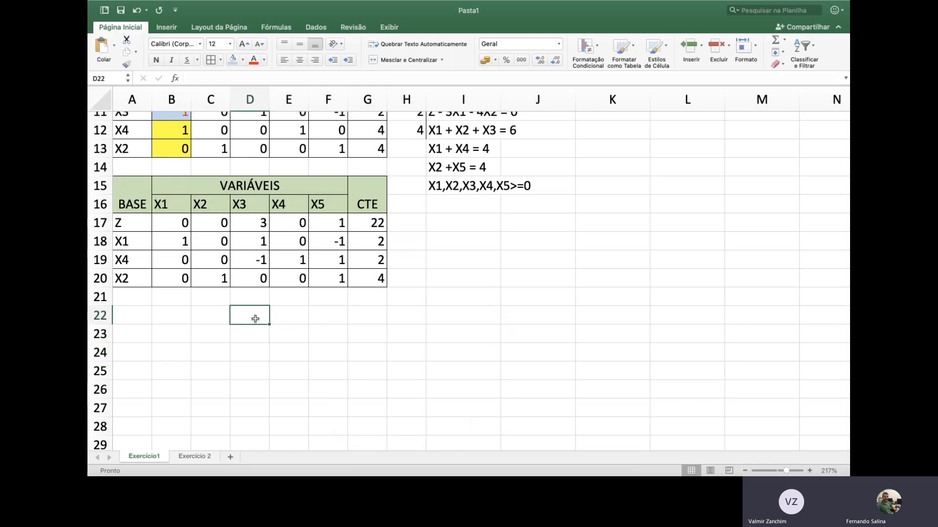
pyautogui.write('Z')
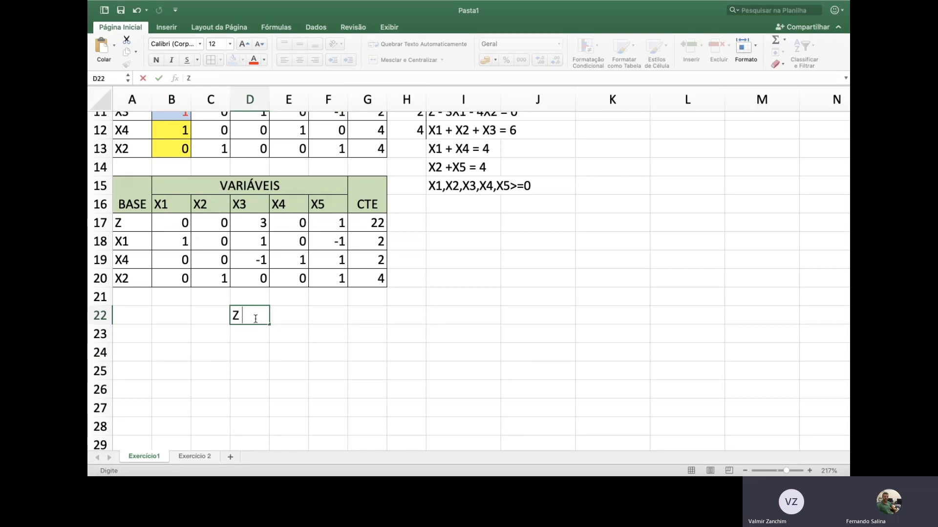
pyautogui.write(' =')
pyautogui.press('Return')
pyautogui.write('X')
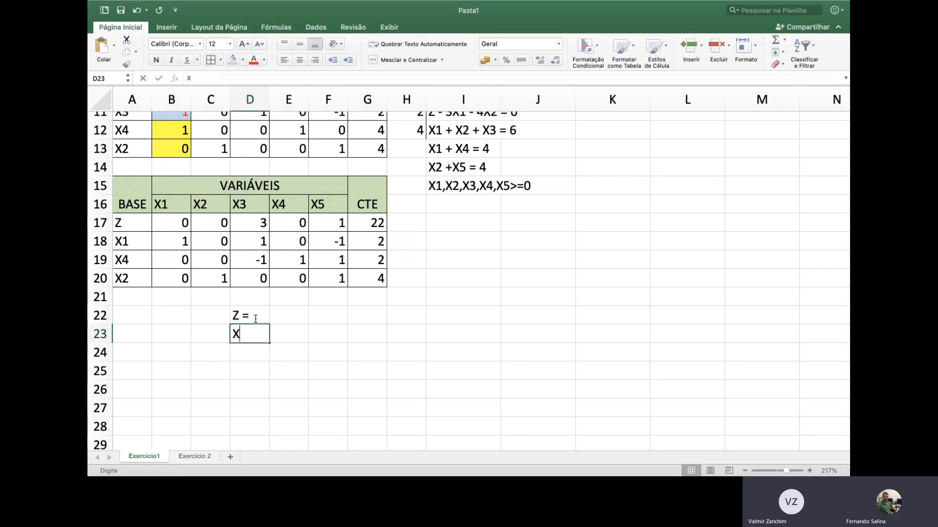
pyautogui.write('1 =')
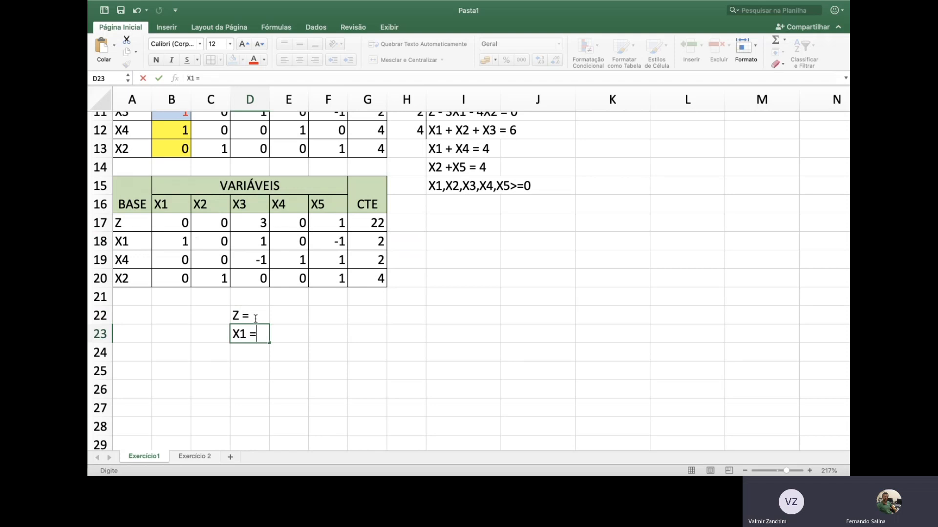
pyautogui.press('Return')
pyautogui.write('X')
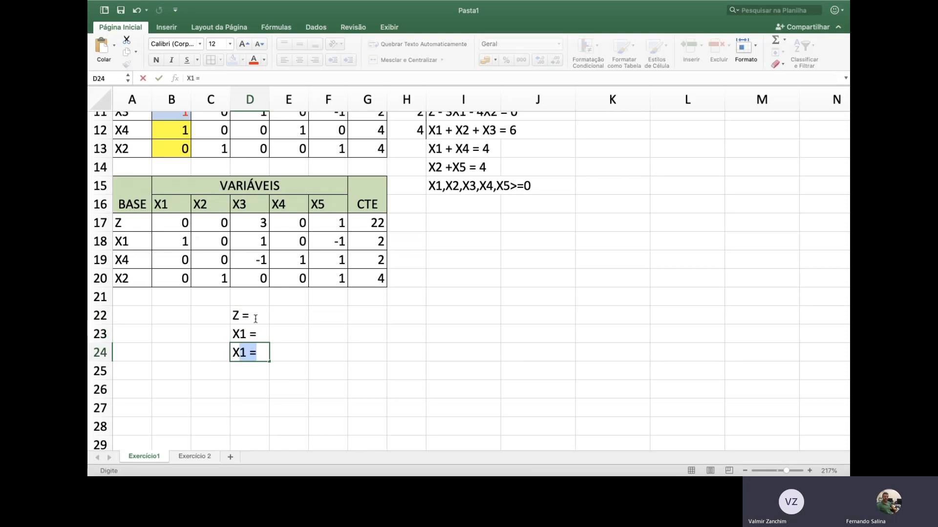
pyautogui.write('2 =')
pyautogui.press('Return')
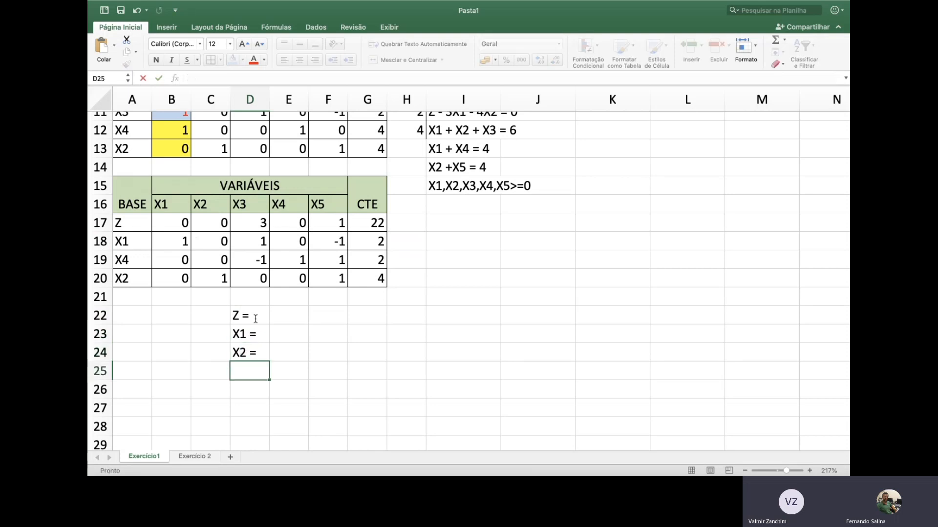
# - Enter the result labels "X3 =", "X4 =" and "X5 =" in D25 to D27 under the existing labels
pyautogui.write('X3 =')
pyautogui.press('Return')
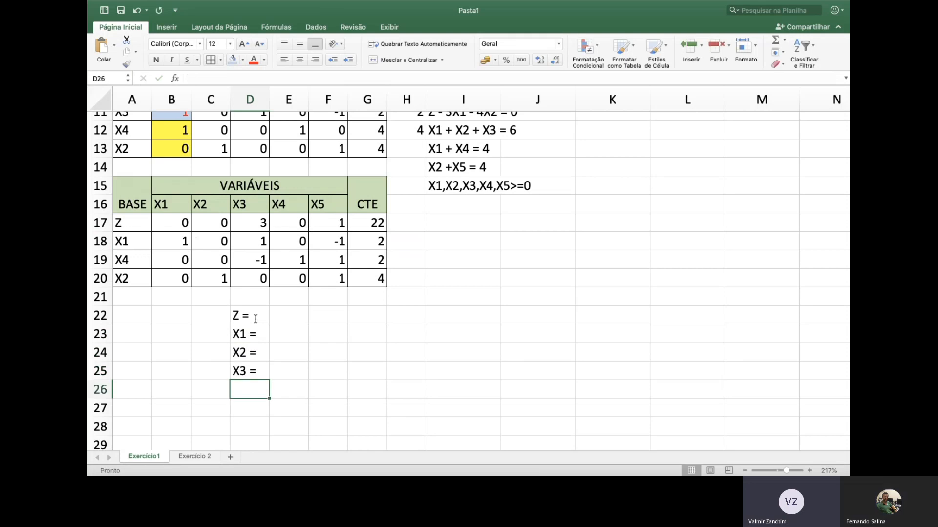
pyautogui.write('X4 =')
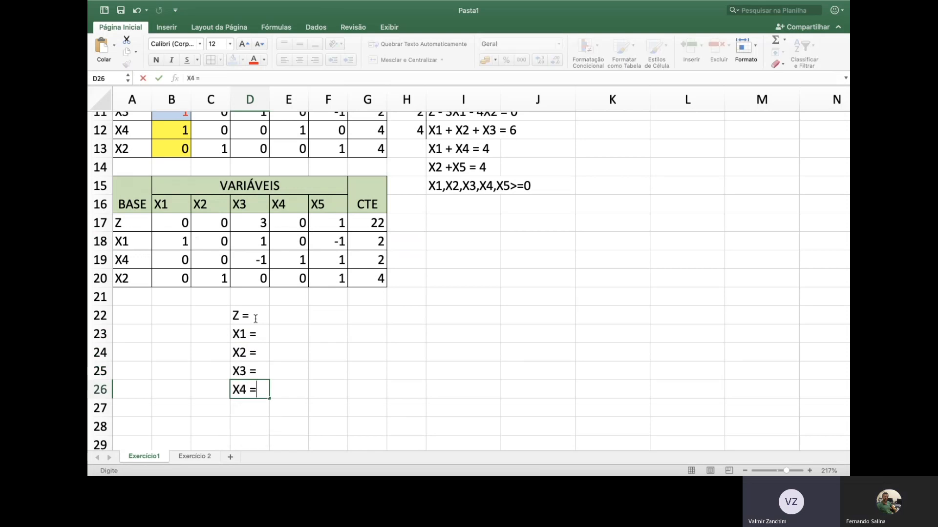
pyautogui.press('Return')
pyautogui.write('X')
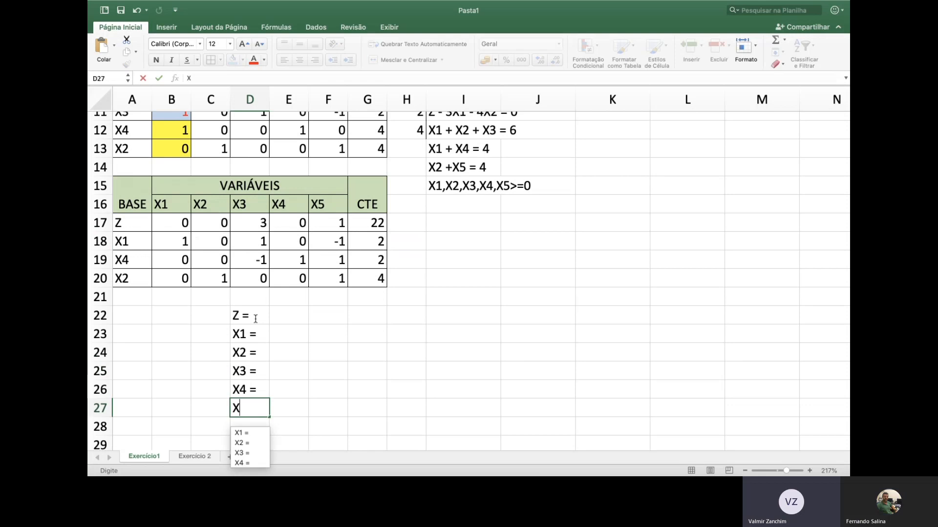
pyautogui.write('5 =')
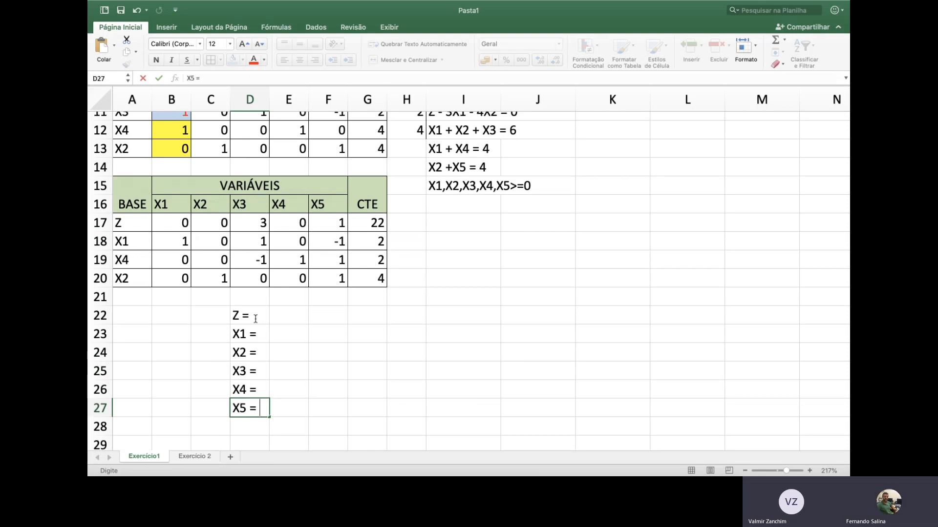
# - Link the Z result in E22 to the third table's CTE value with =G17
pyautogui.click(288, 323)
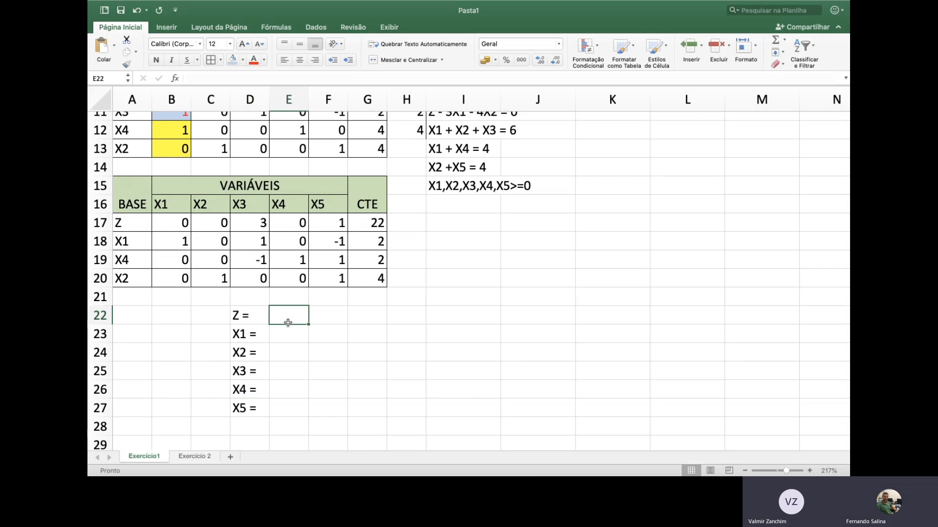
pyautogui.scroll(10, 410, 325)
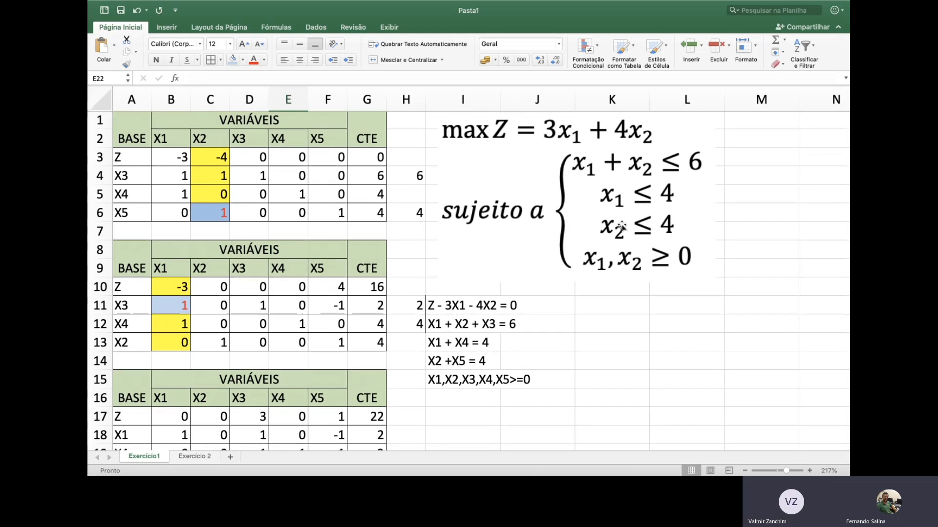
pyautogui.scroll(-3, 322, 229)
pyautogui.scroll(-7, 322, 228)
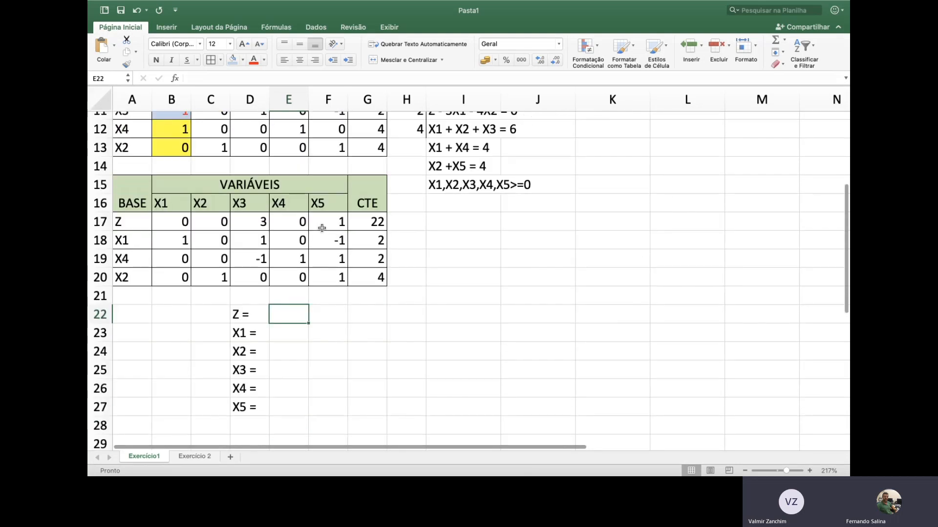
pyautogui.scroll(-4, 322, 229)
pyautogui.write('=')
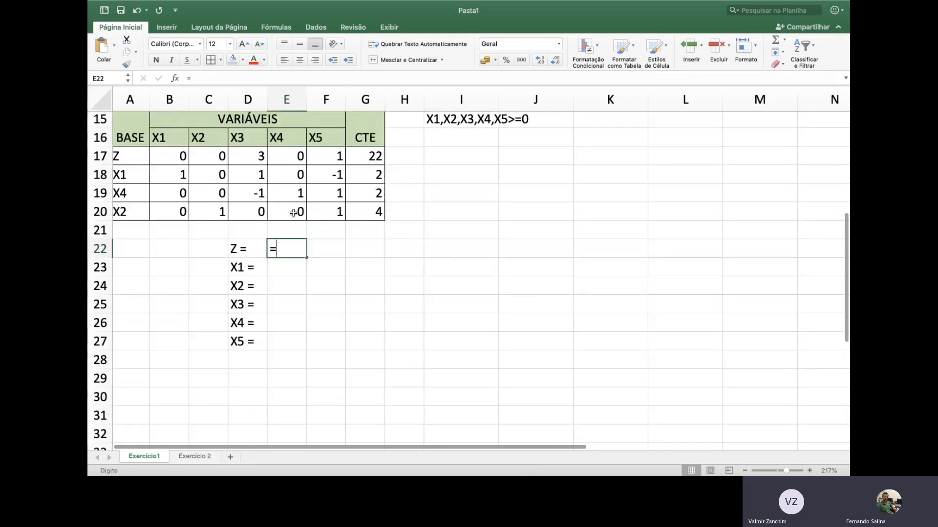
pyautogui.click(371, 156)
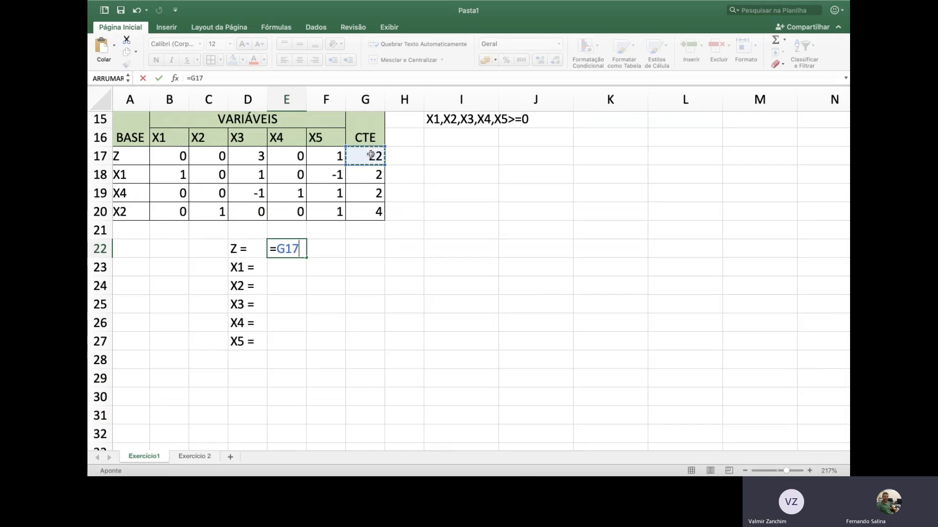
pyautogui.press('Return')
# - Link the X1 result in E23 to G18 and the X2 result in E24 to G20 of the third table
pyautogui.write('=')
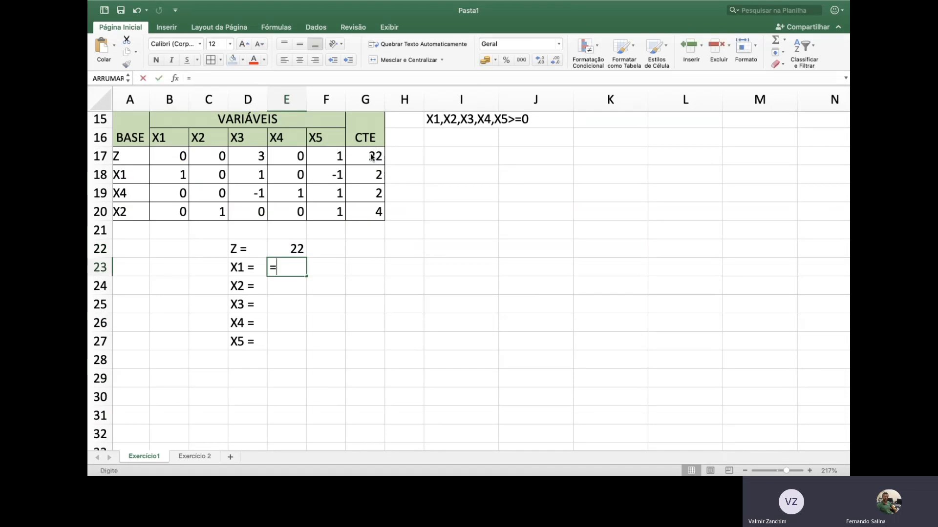
pyautogui.click(367, 180)
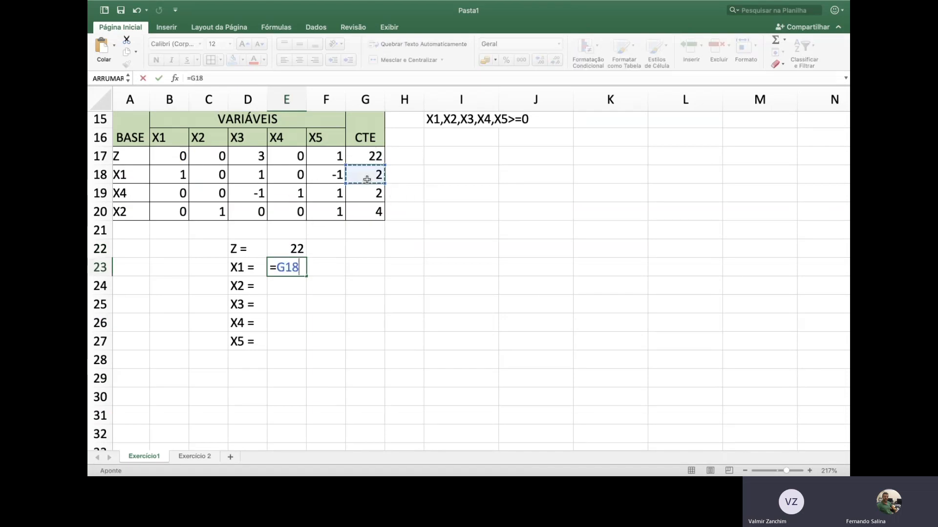
pyautogui.press('Return')
pyautogui.write('=')
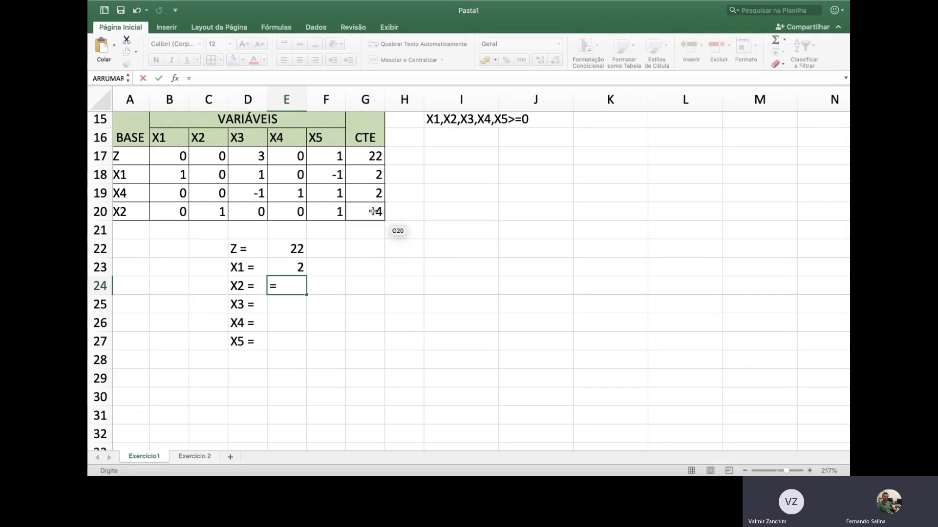
pyautogui.click(373, 211)
pyautogui.press('Return')
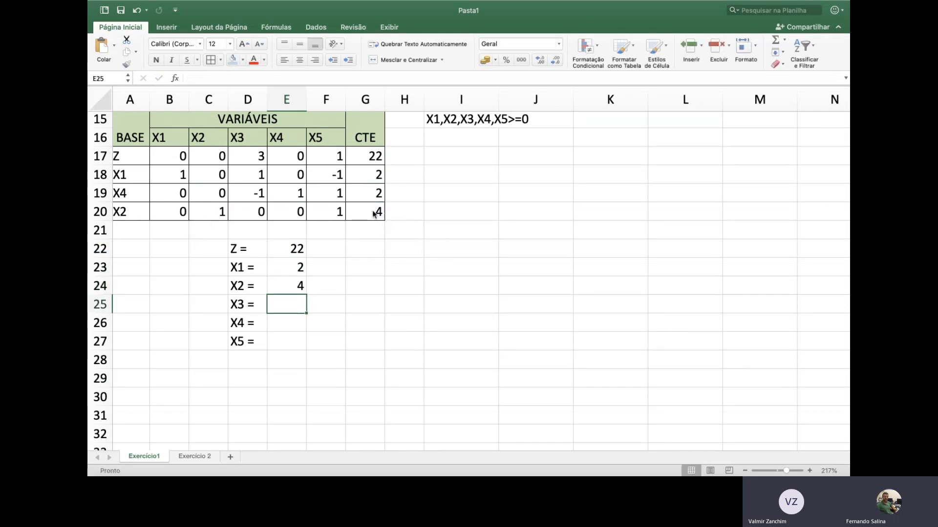
# - Enter 0 for the nonbasic variables X3 in E25 and X5 in E27, and =G19 for X4 in E26
pyautogui.write('0')
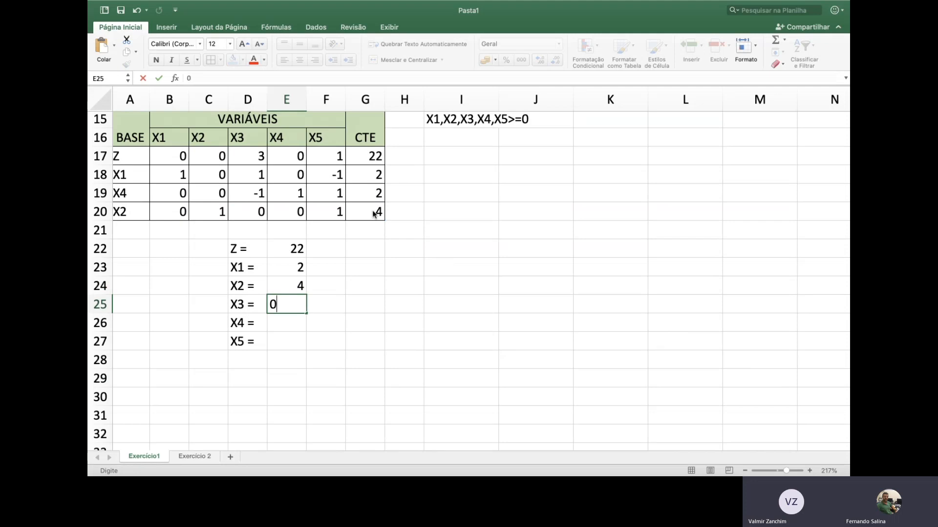
pyautogui.press('Return')
pyautogui.write('=')
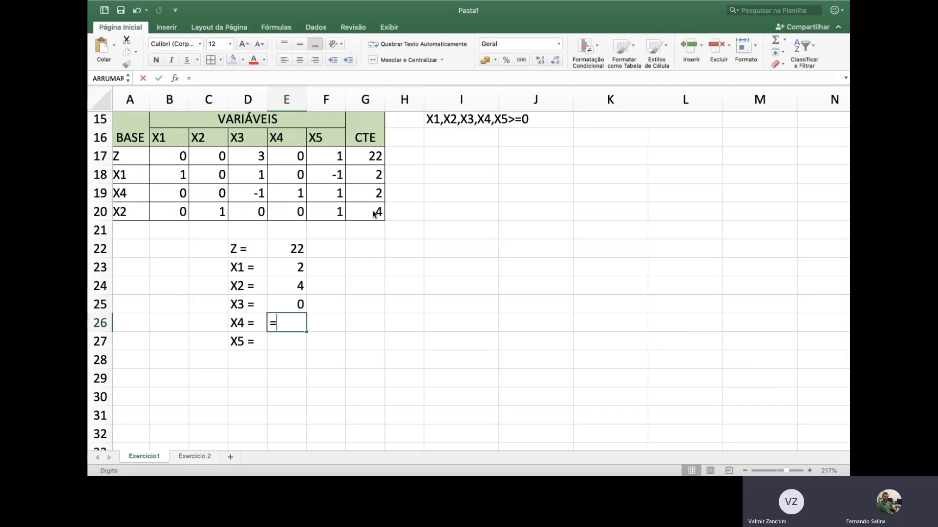
pyautogui.click(375, 192)
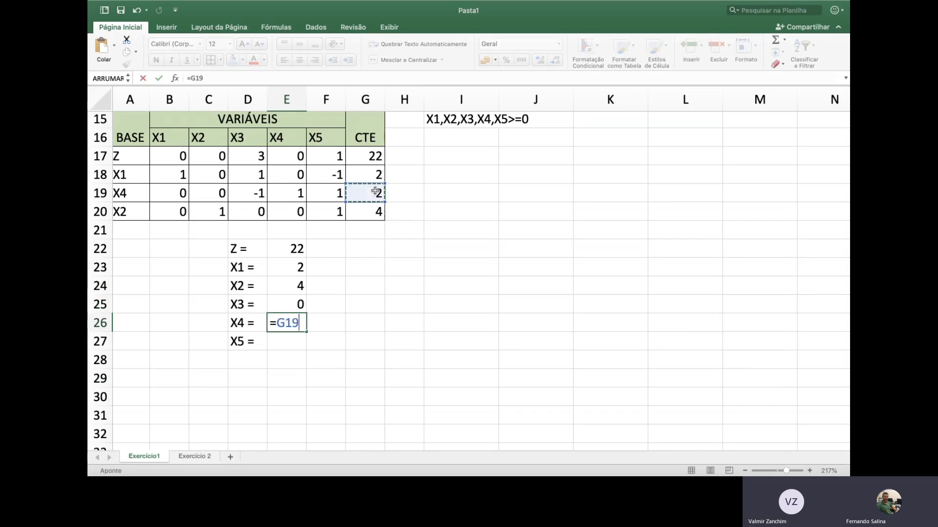
pyautogui.press('Return')
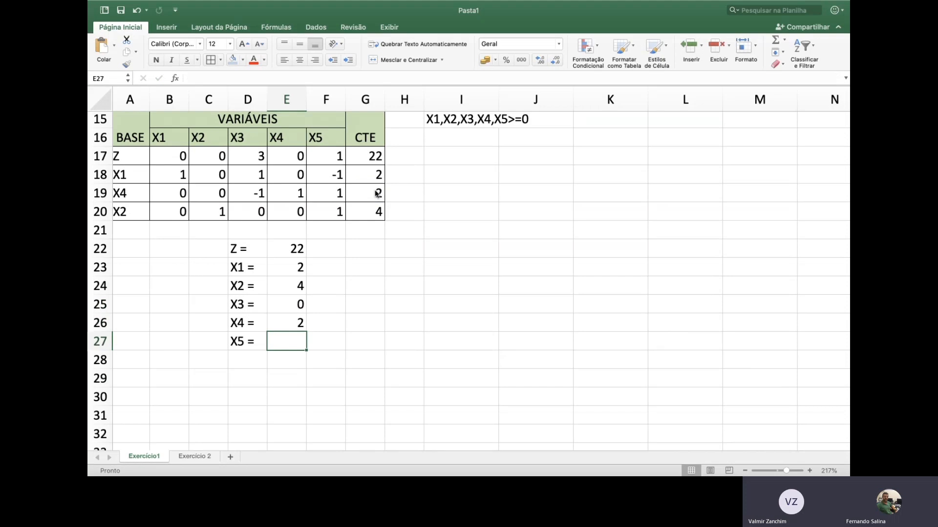
pyautogui.write('0')
pyautogui.press('Return')
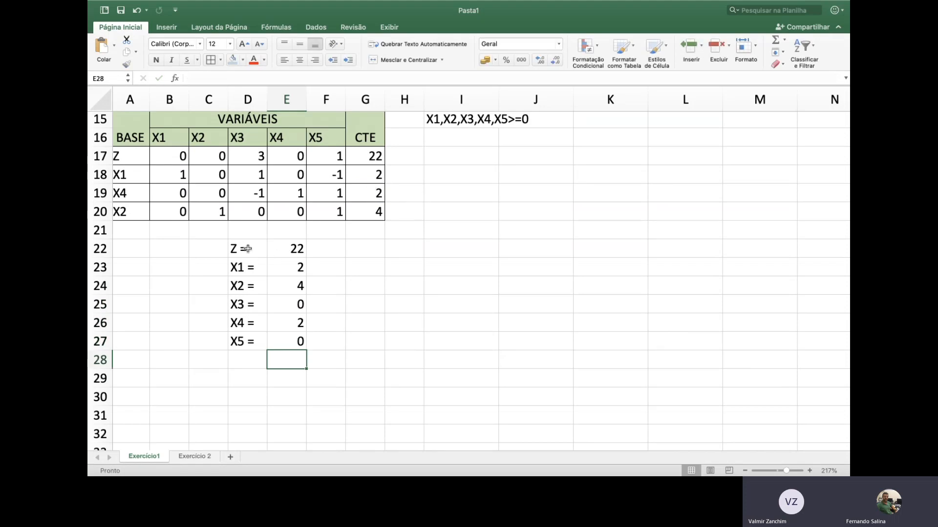
# - Right-align the result labels in D22:D27 and left-align their values in E22:E27
pyautogui.moveTo(244, 249); pyautogui.dragTo(248, 344)
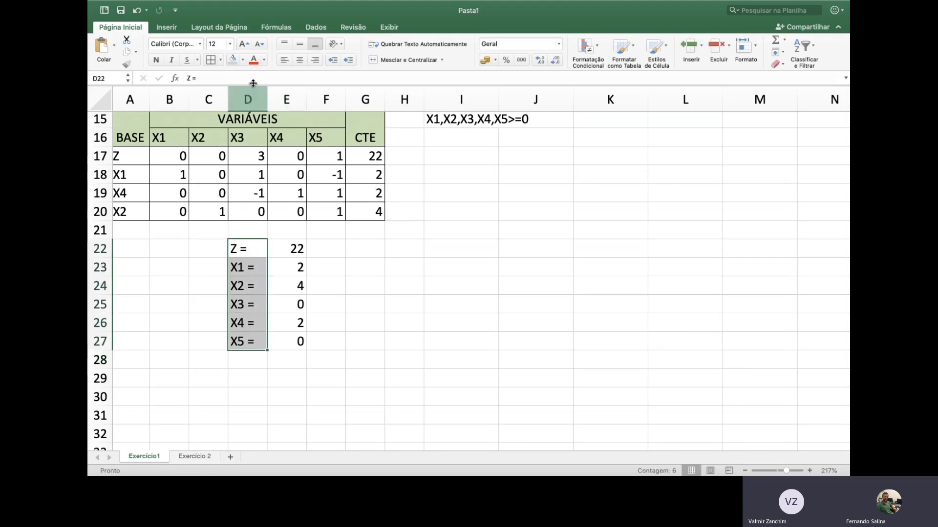
pyautogui.click(314, 60)
pyautogui.moveTo(295, 249); pyautogui.dragTo(298, 341)
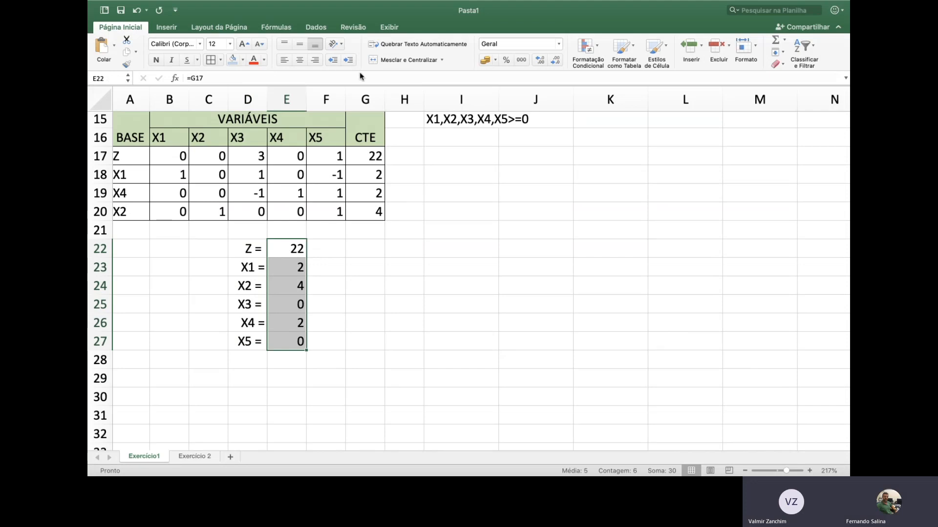
pyautogui.click(284, 60)
# - Give the results block D22:E27 a light blue fill and a thick outline border
pyautogui.moveTo(253, 251); pyautogui.dragTo(288, 342)
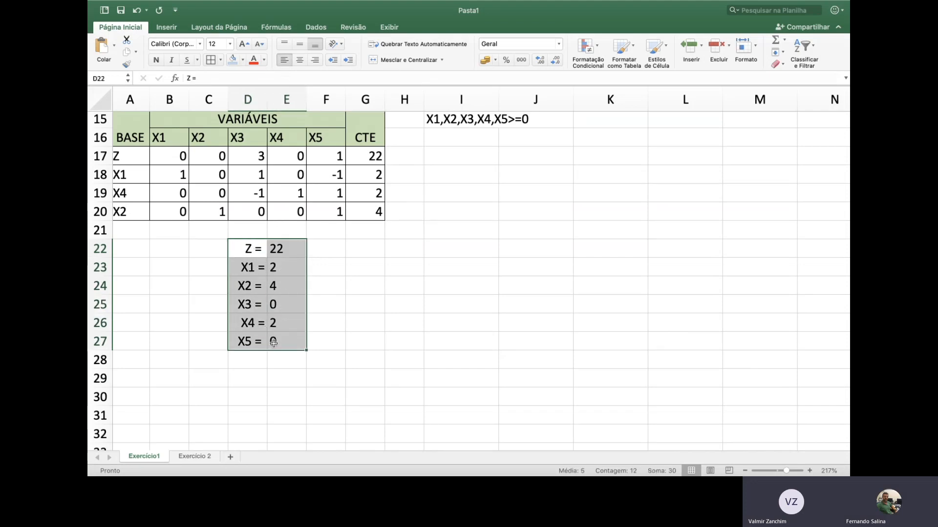
pyautogui.click(234, 59)
pyautogui.click(220, 59)
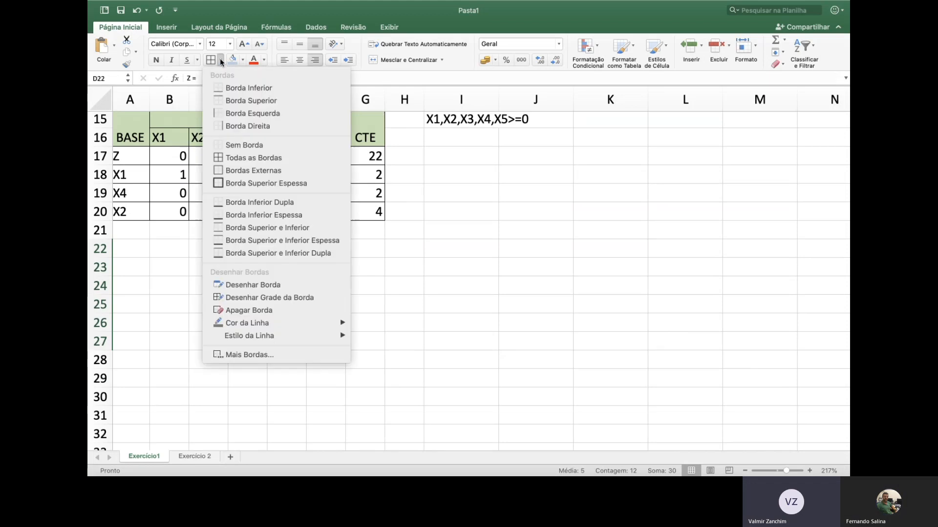
pyautogui.click(239, 182)
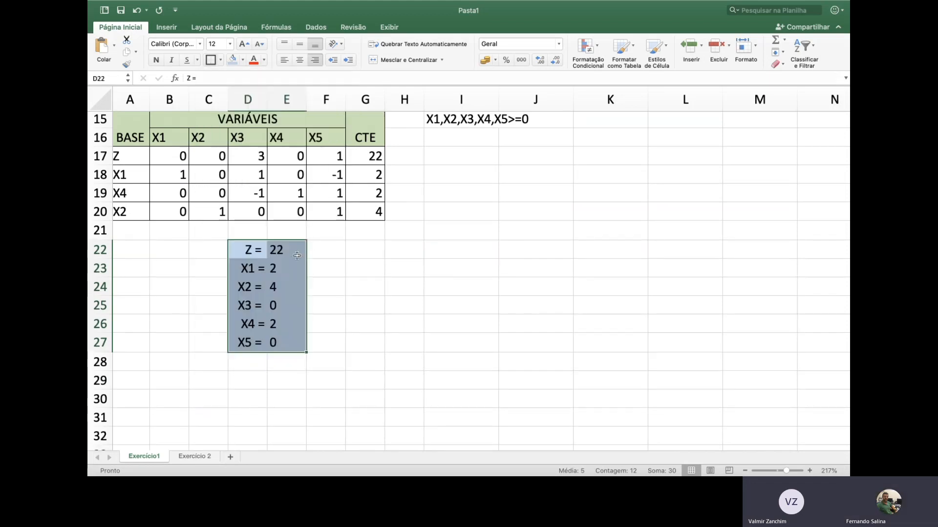
pyautogui.click(361, 276)
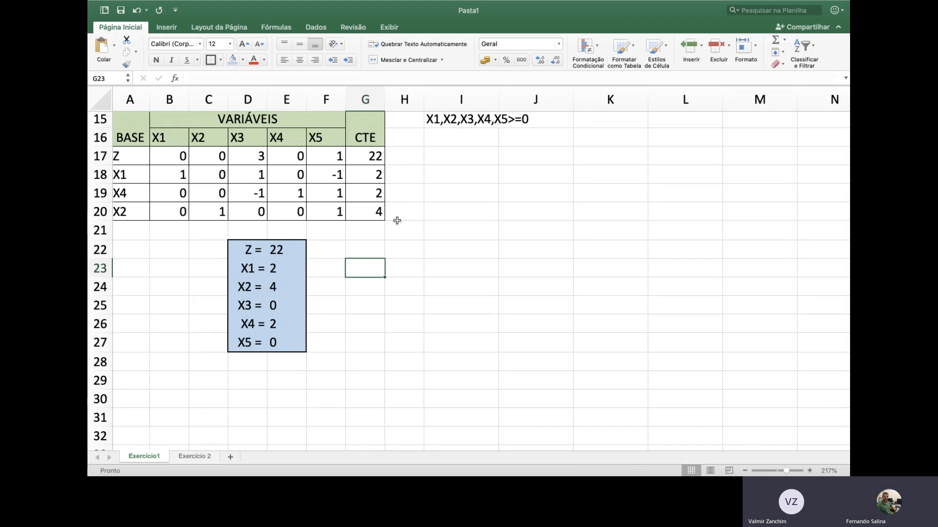
pyautogui.scroll(4, 397, 220)
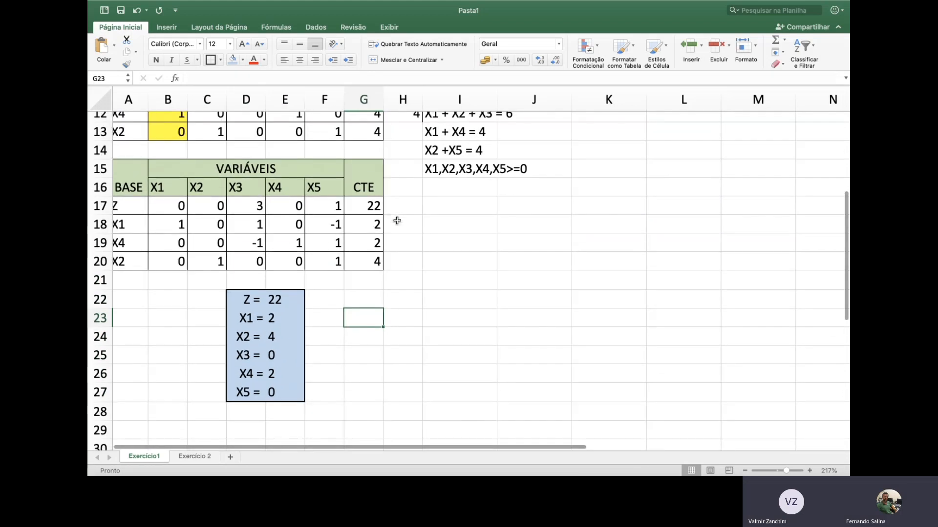
pyautogui.scroll(8, 397, 220)
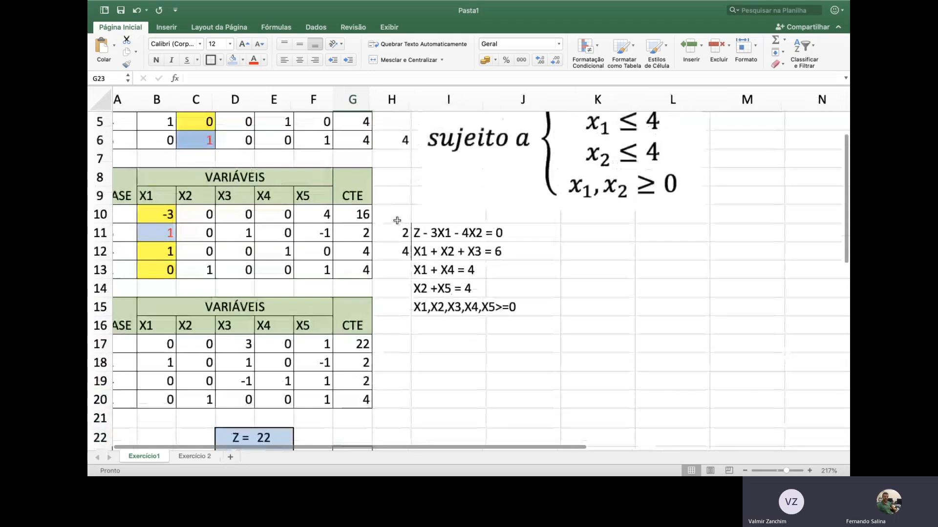
pyautogui.scroll(3, 397, 220)
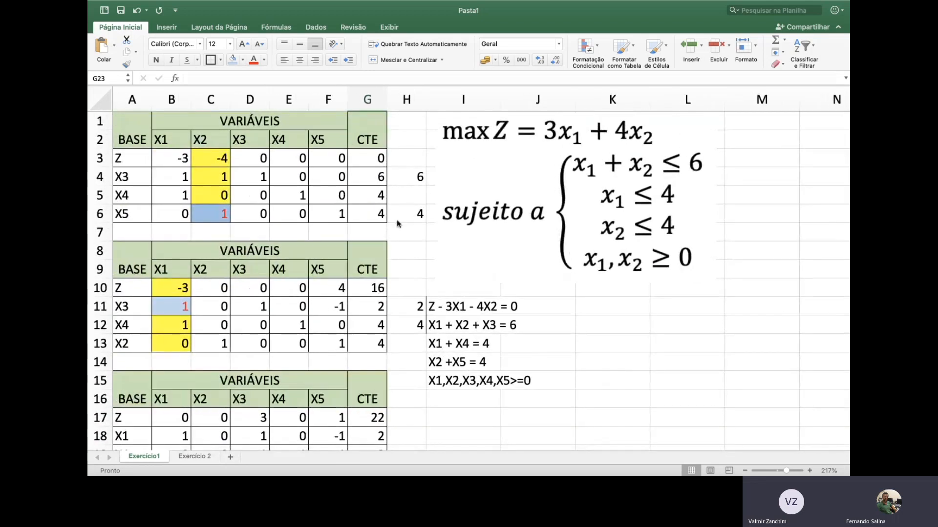
# - Switch to the Microsoft Teams meeting and stop its recording
pyautogui.hotkey('ctrl', 'Up')
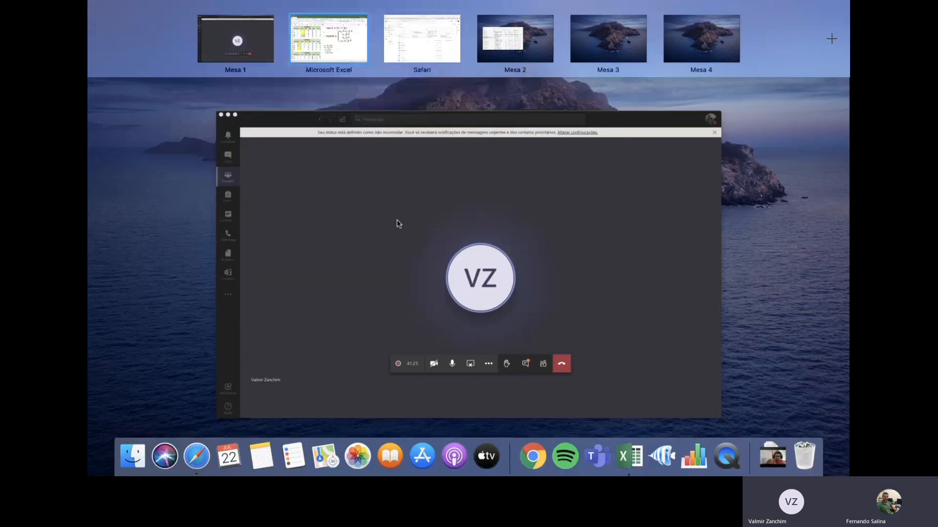
pyautogui.click(397, 224)
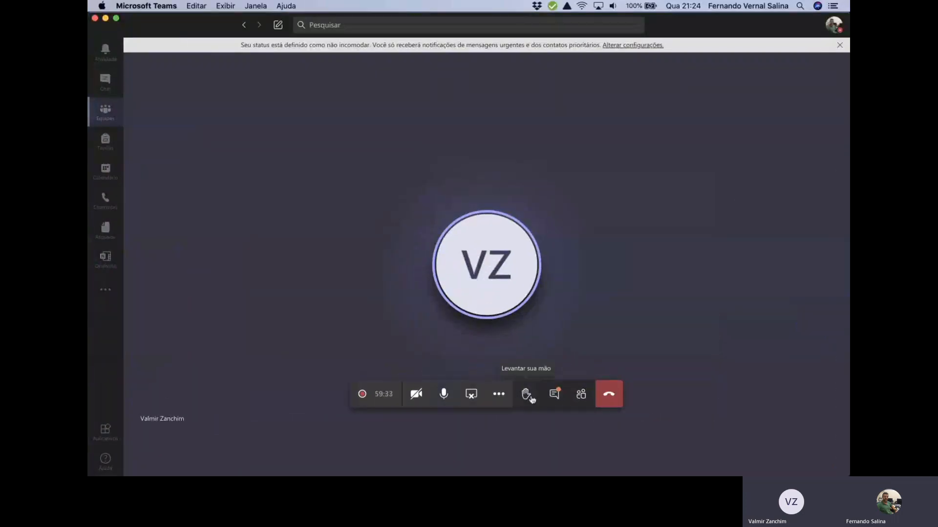
pyautogui.click(499, 396)
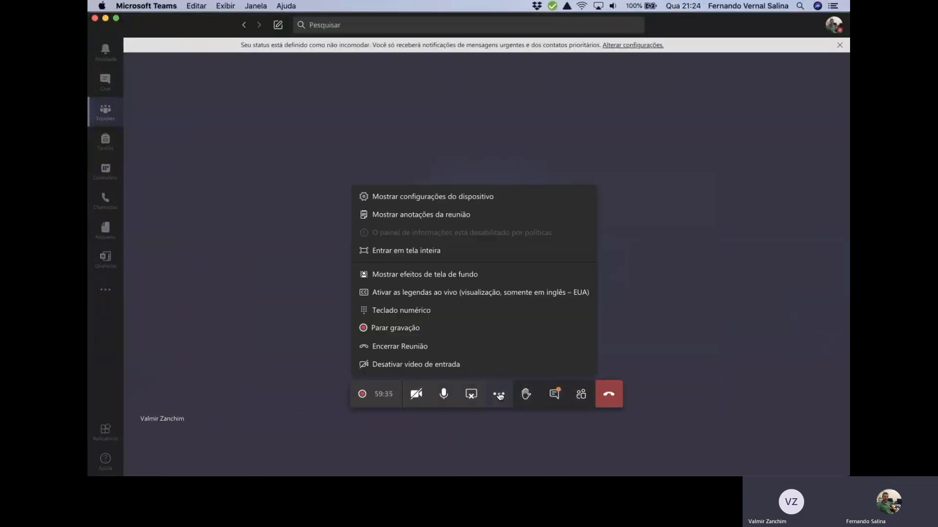
pyautogui.click(409, 327)
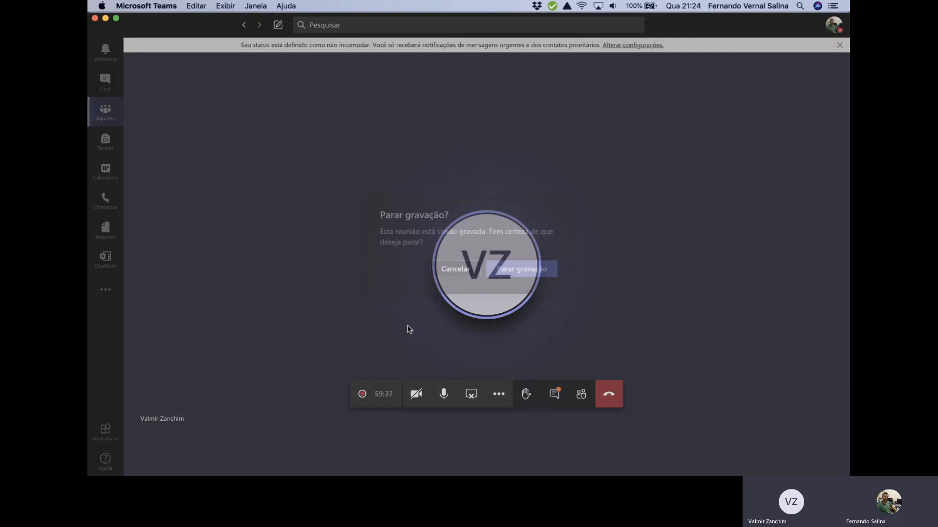